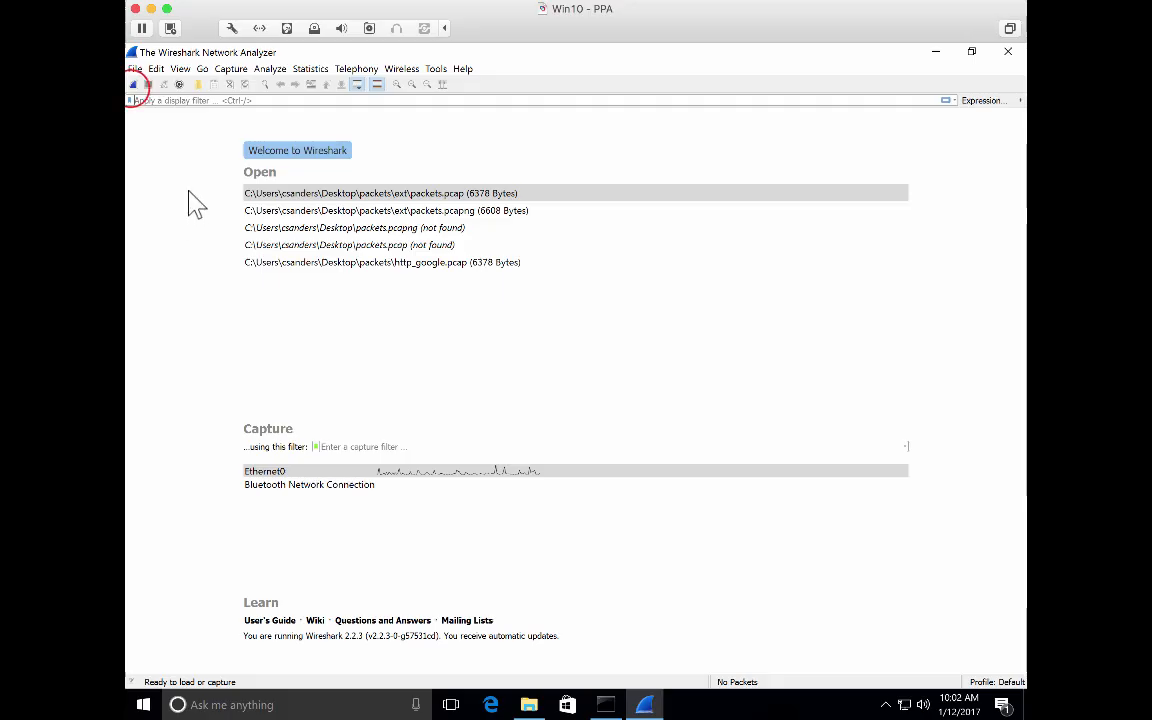
Step: Capture a few seconds of live traffic on Ethernet0, dismissing the ring buffer error, and stop the capture
click(133, 86)
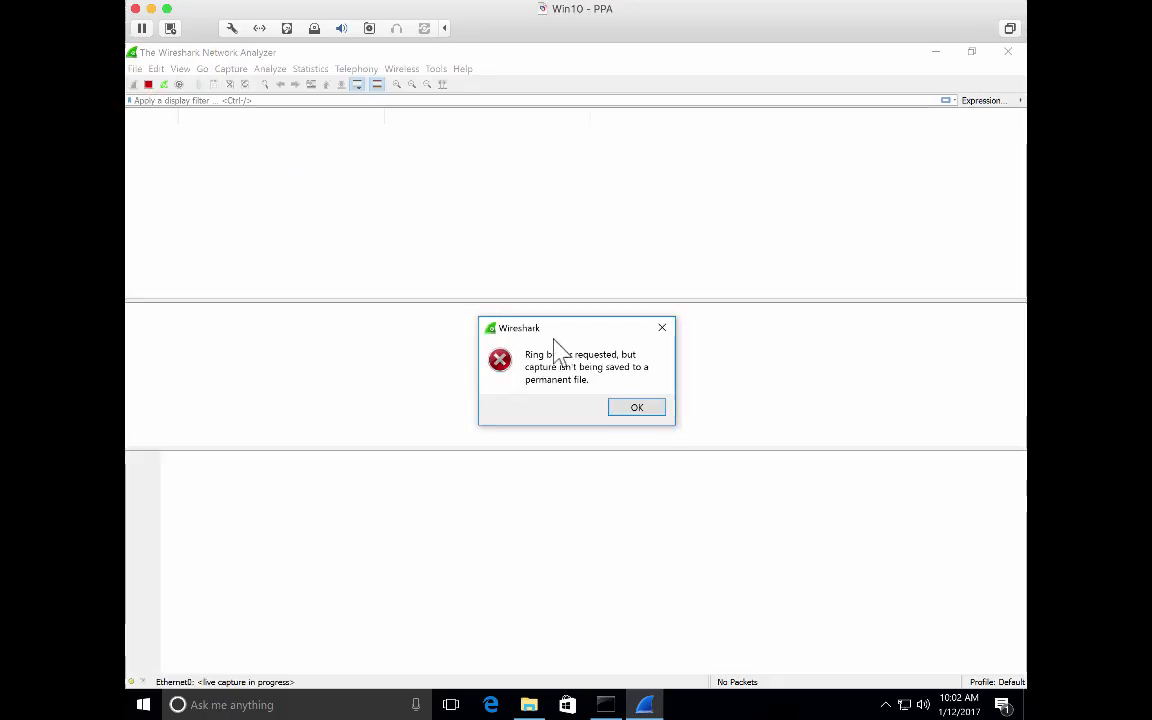
click(628, 406)
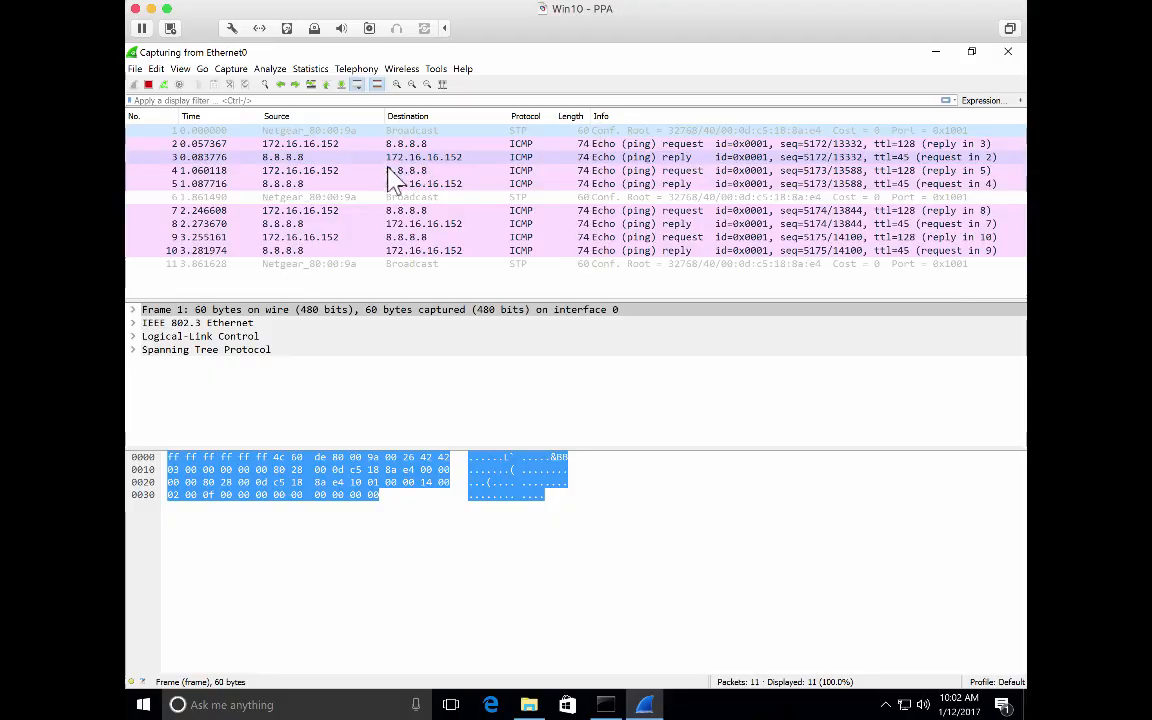
click(148, 84)
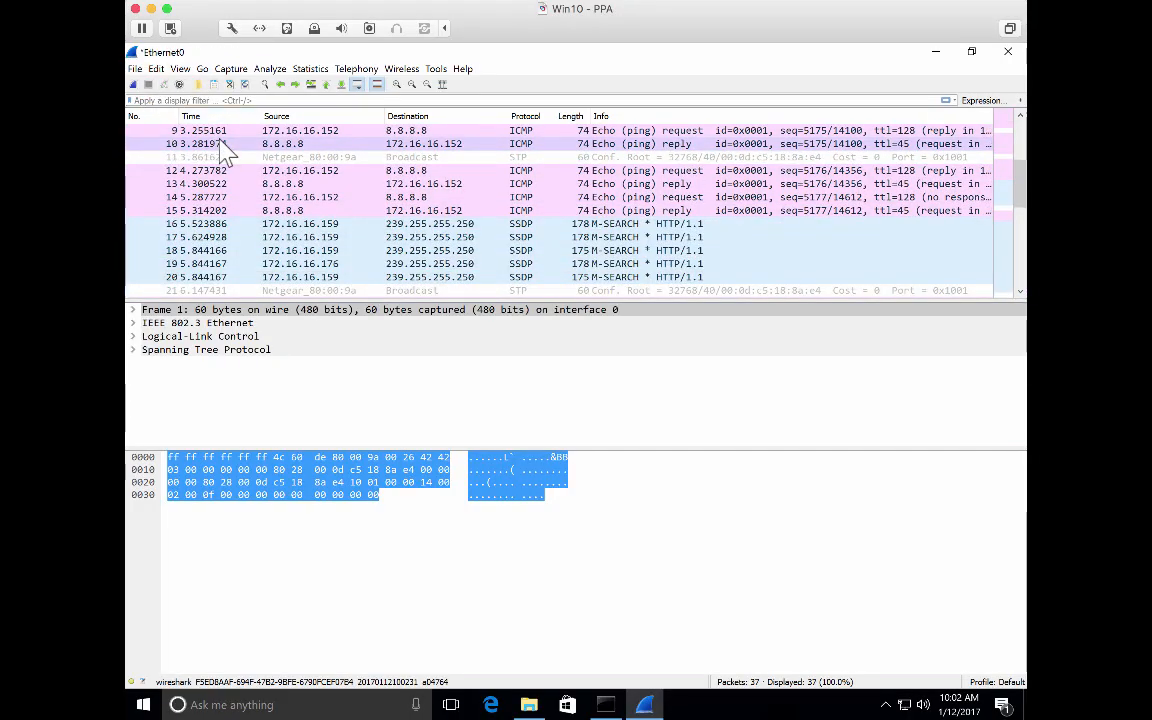
Step: Save the captured packets to the Desktop as a pcapng file named demo and switch to File Explorer
click(135, 68)
click(170, 165)
click(163, 178)
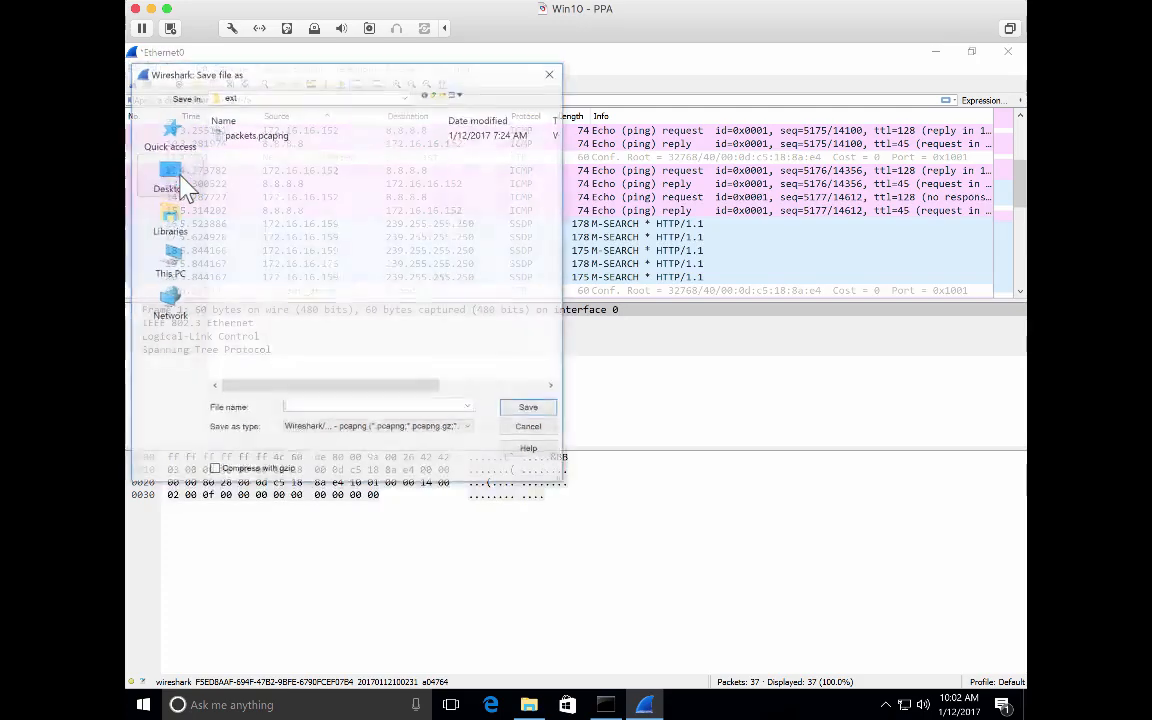
click(168, 176)
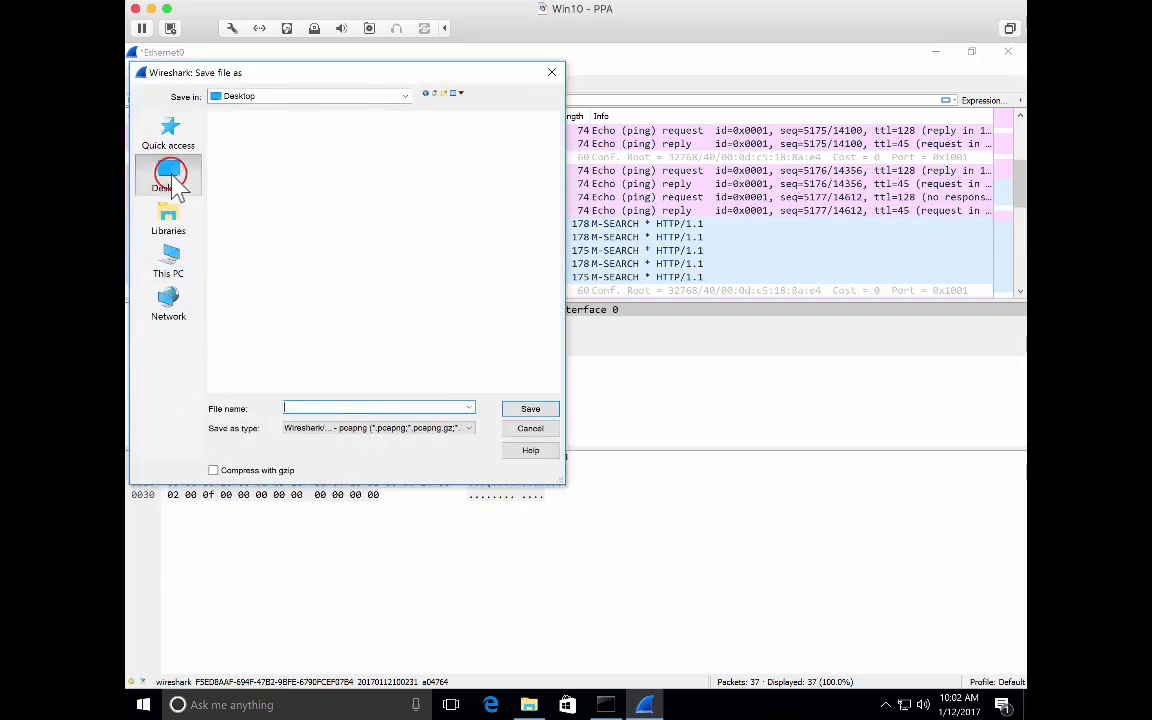
click(297, 406)
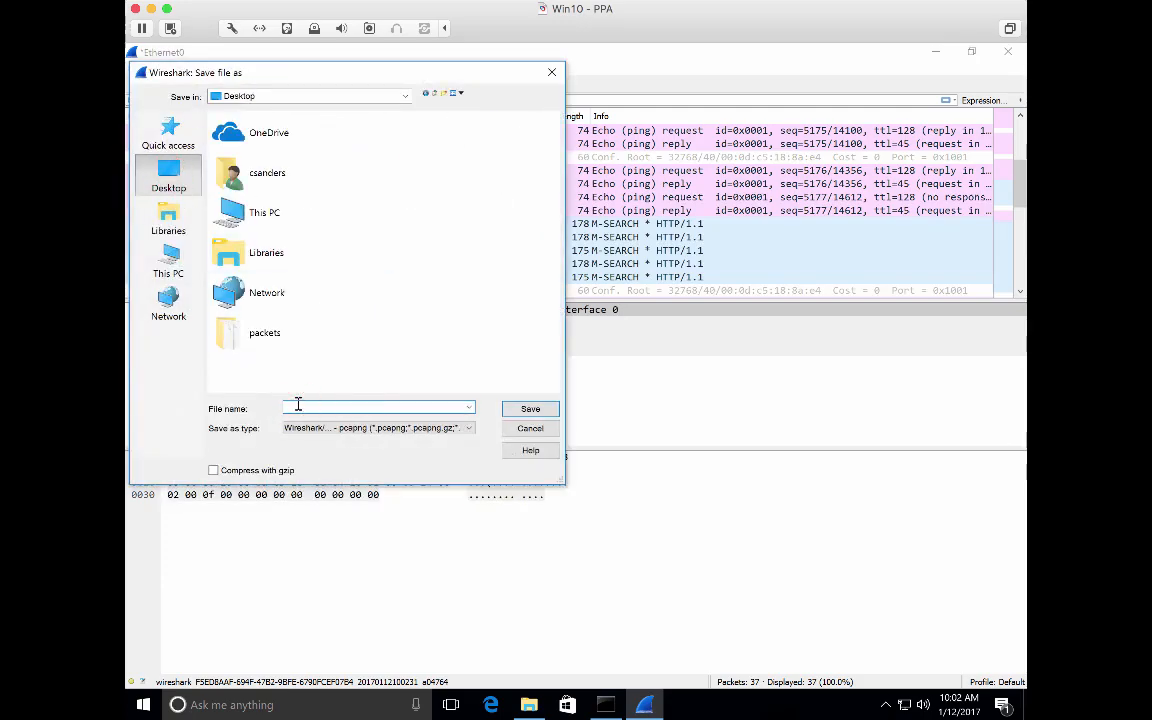
text(demo)
click(506, 406)
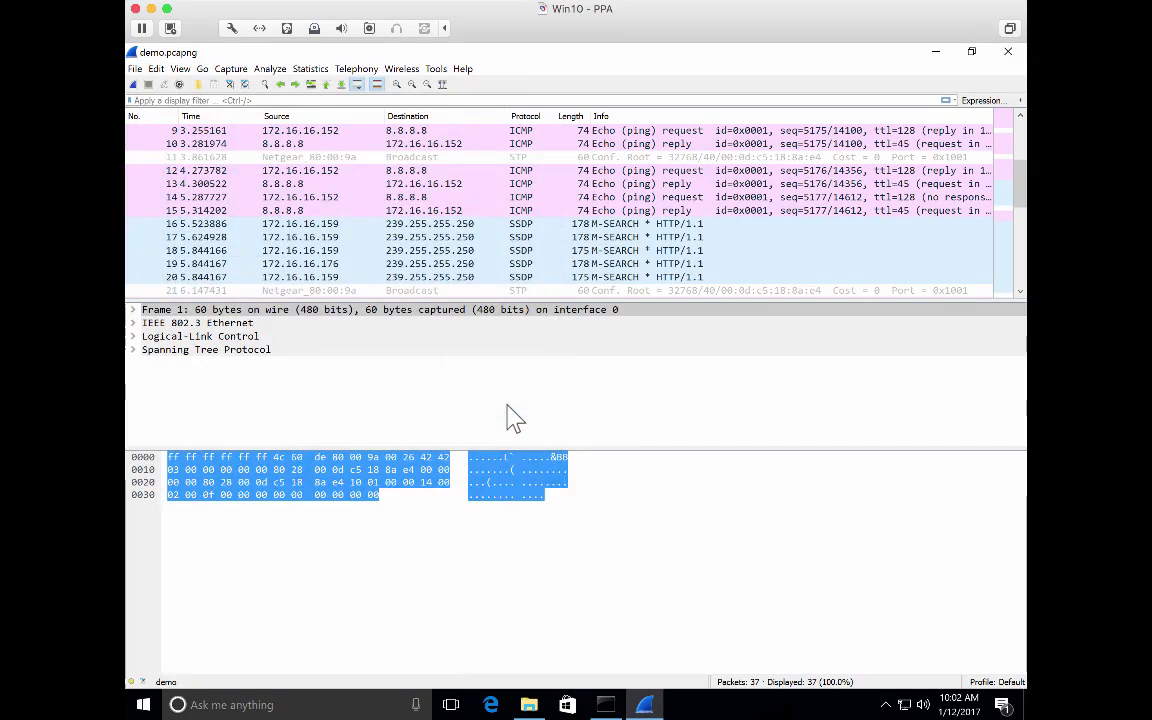
click(528, 705)
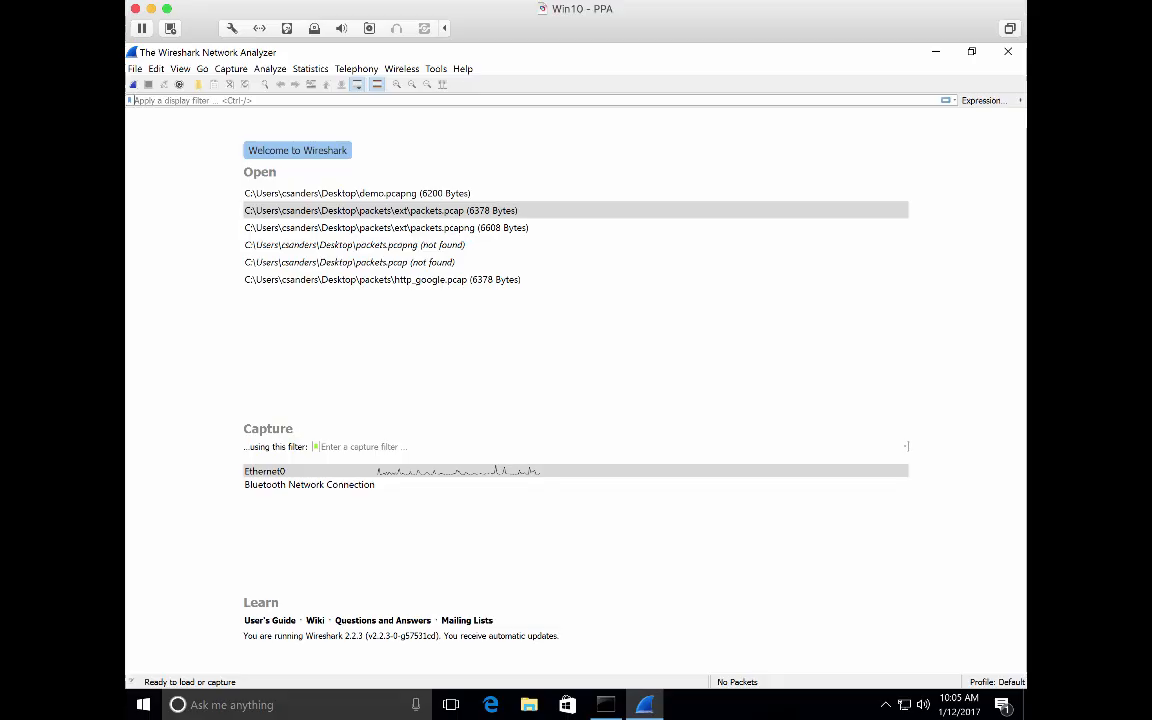
Step: Set the permanent capture output file to demo.pcapng on the Desktop, and run and stop a short capture with it
click(231, 69)
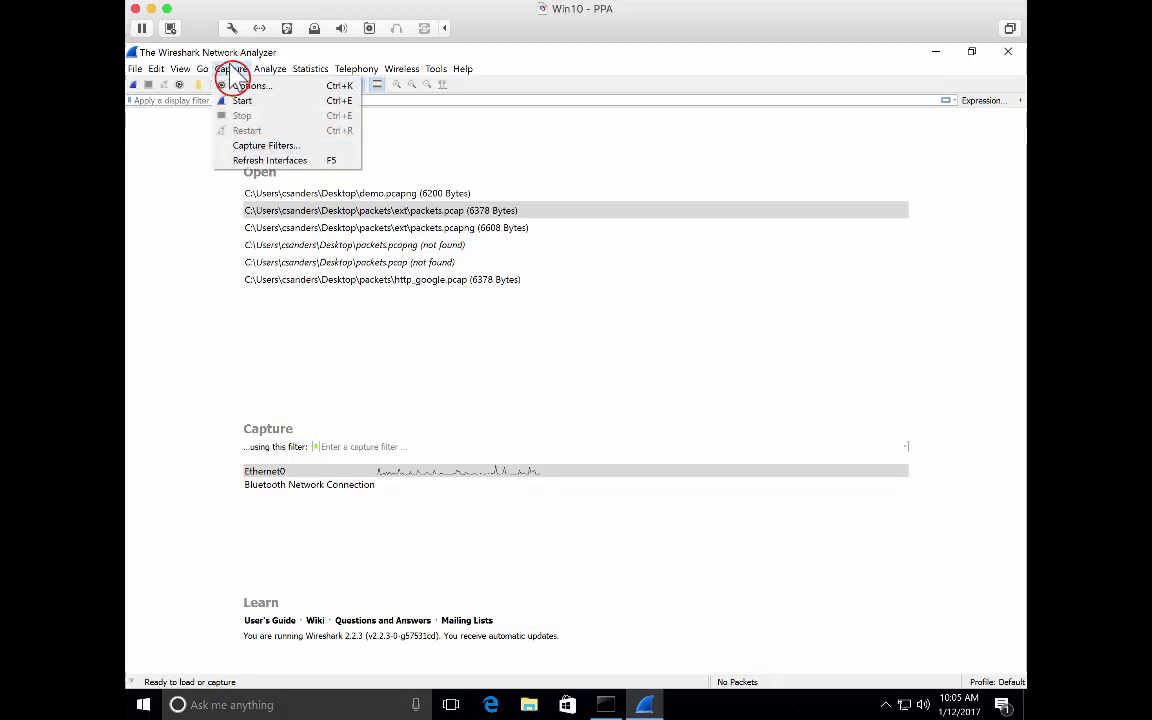
click(243, 86)
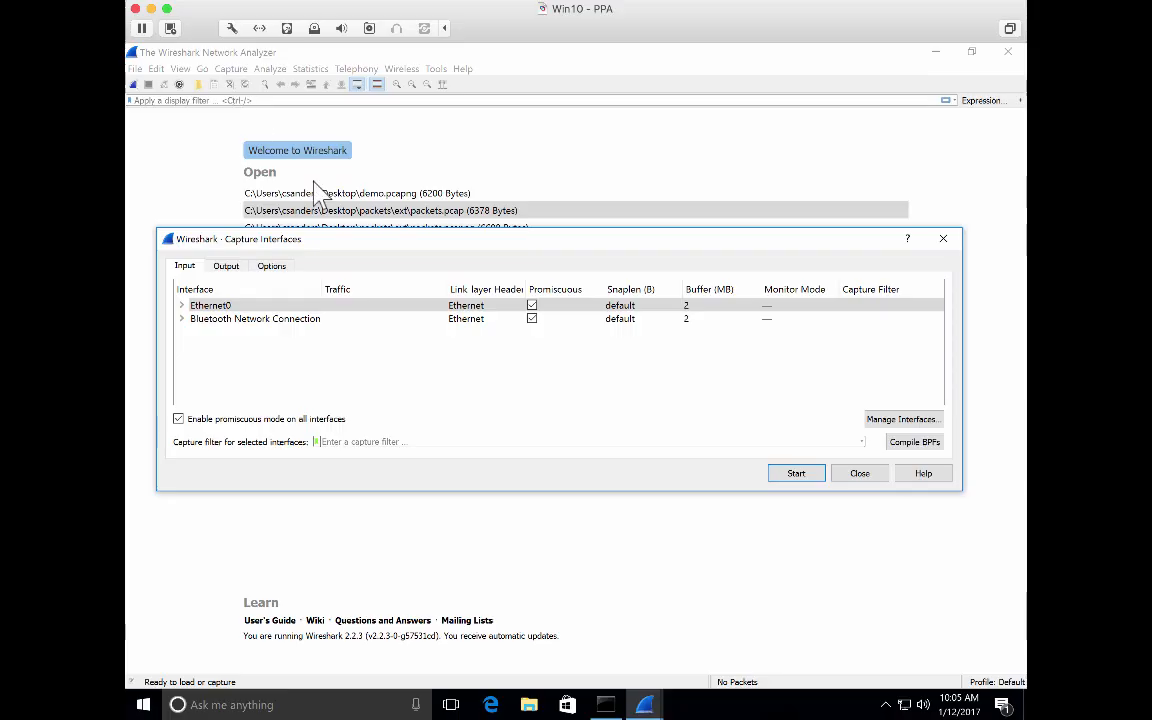
click(233, 265)
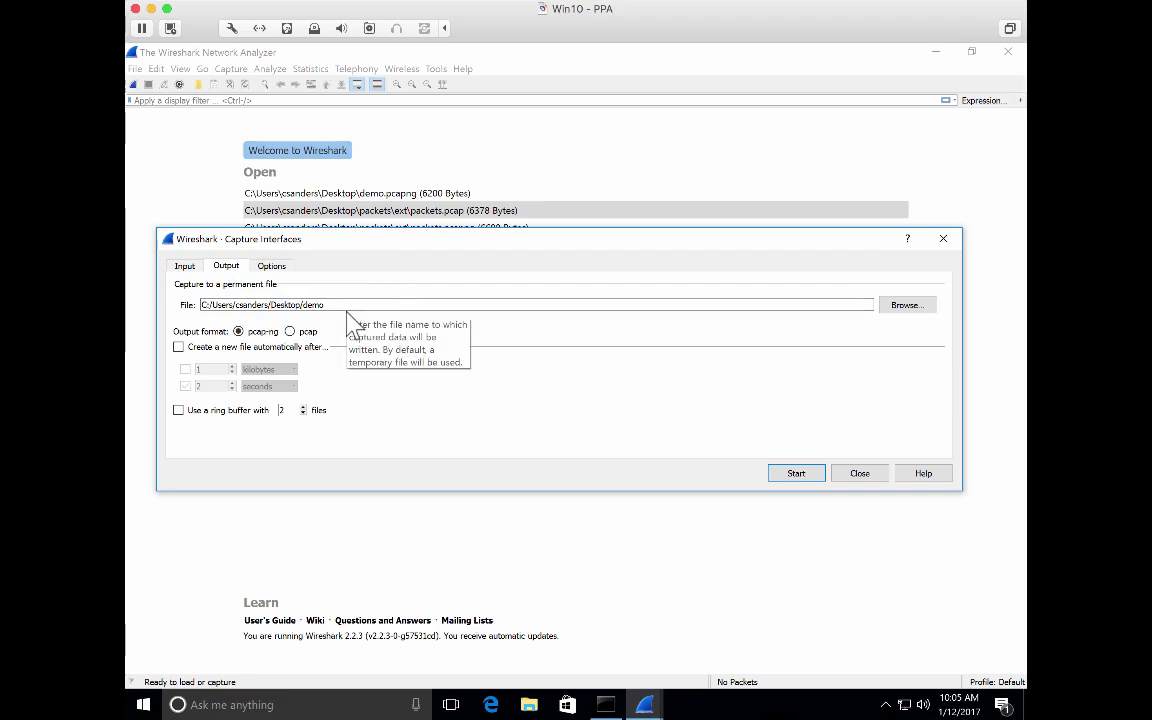
click(347, 307)
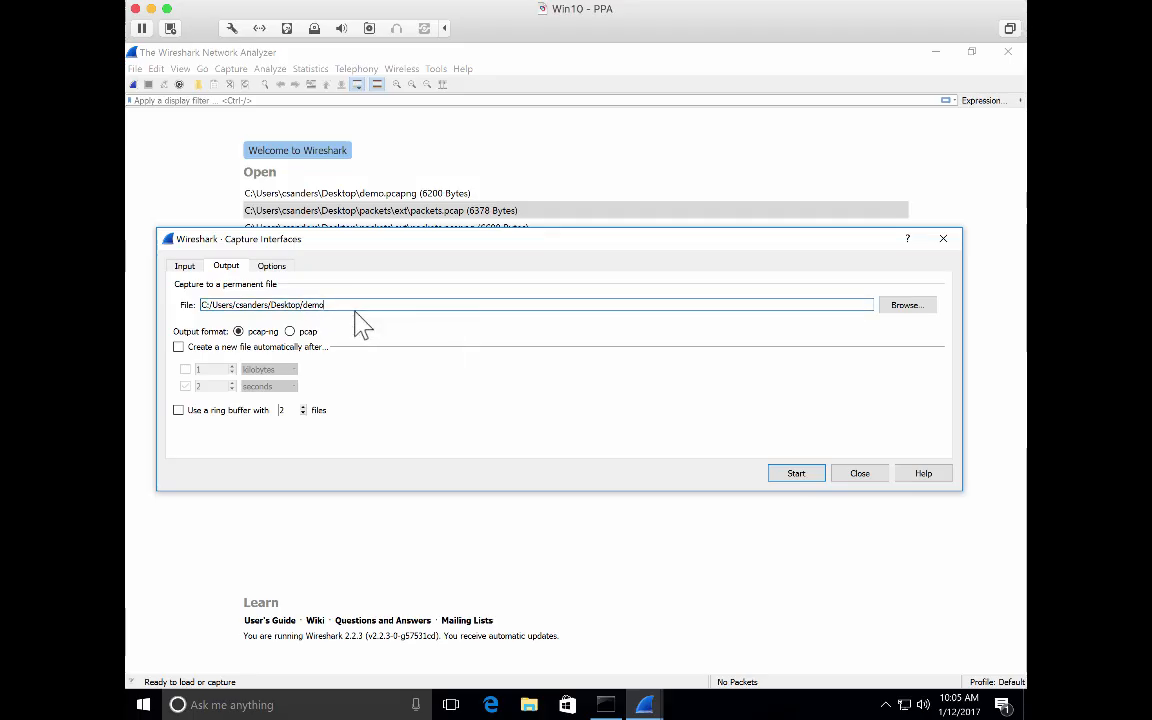
text(.pcapng)
click(808, 473)
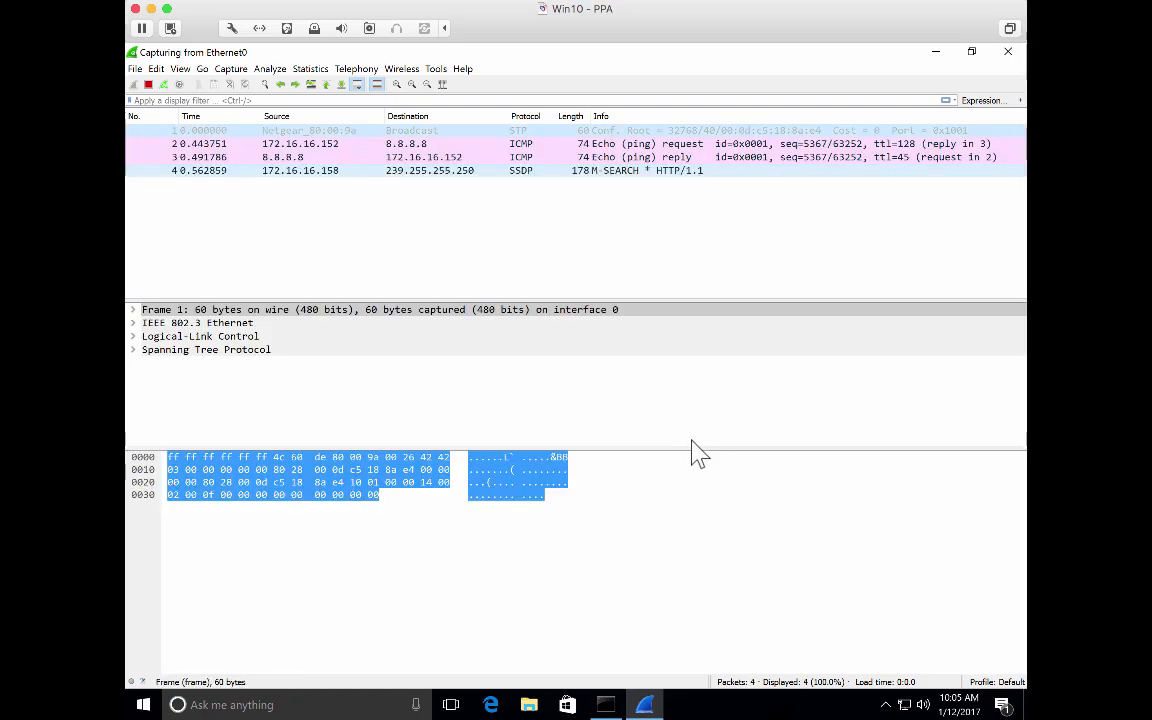
click(148, 85)
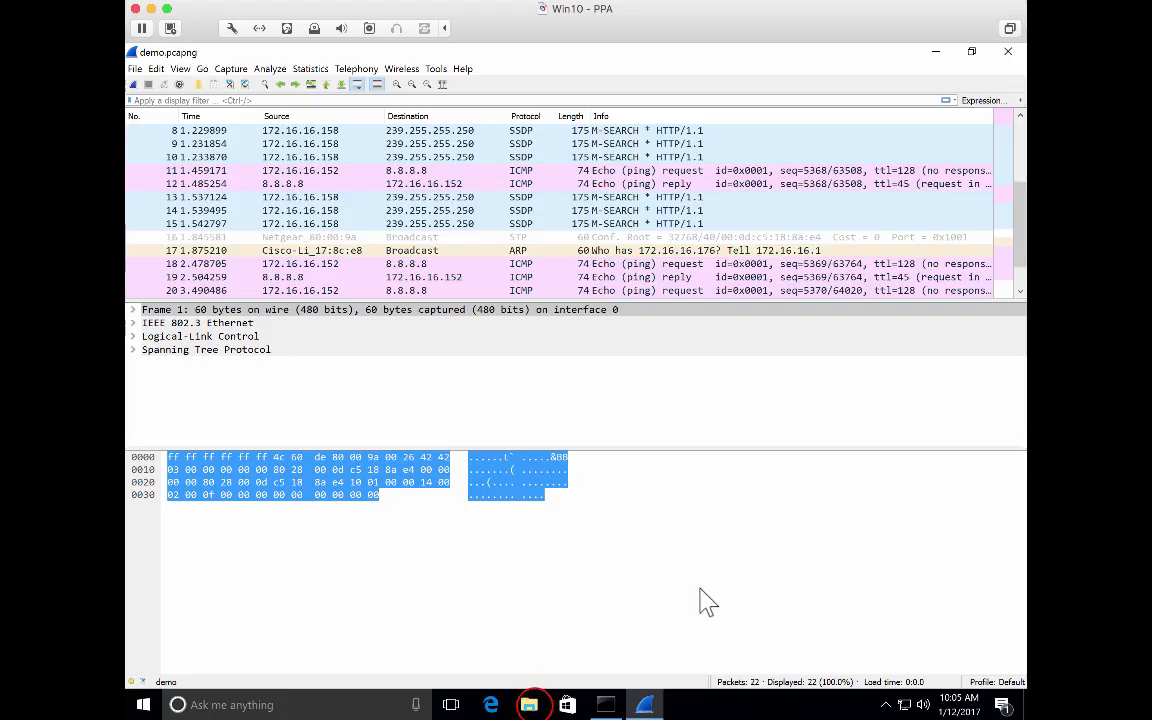
Step: Switch to File Explorer and locate demo.pcapng on the Desktop
click(531, 705)
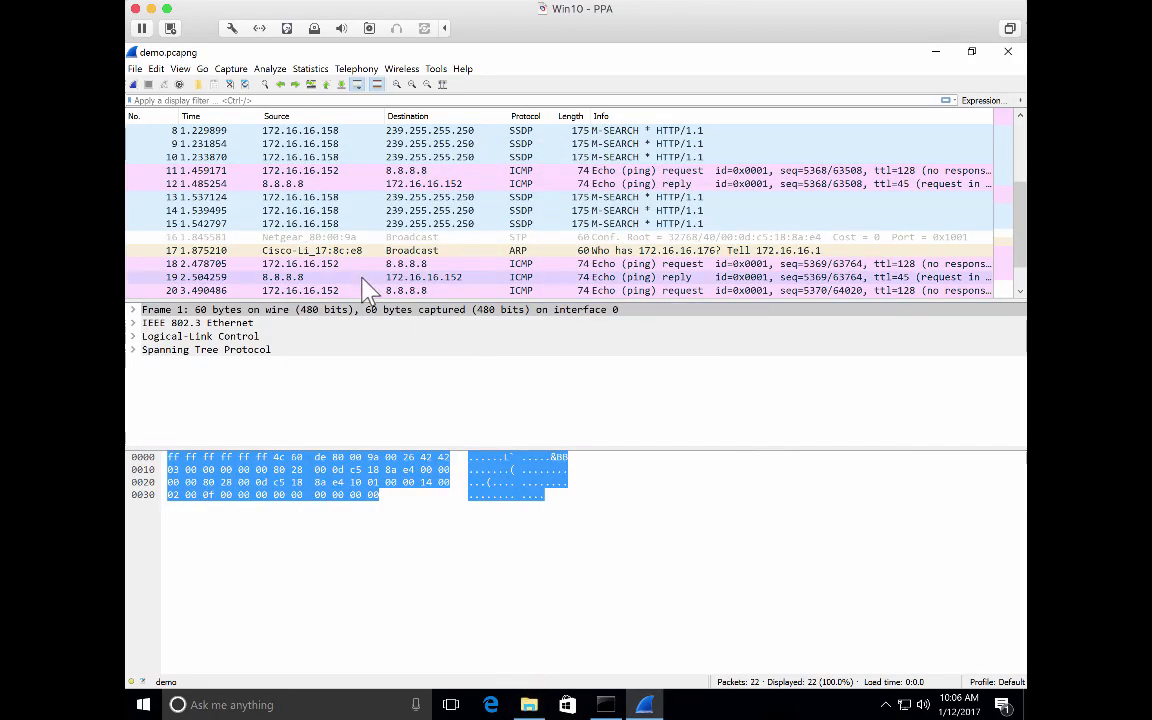
click(530, 705)
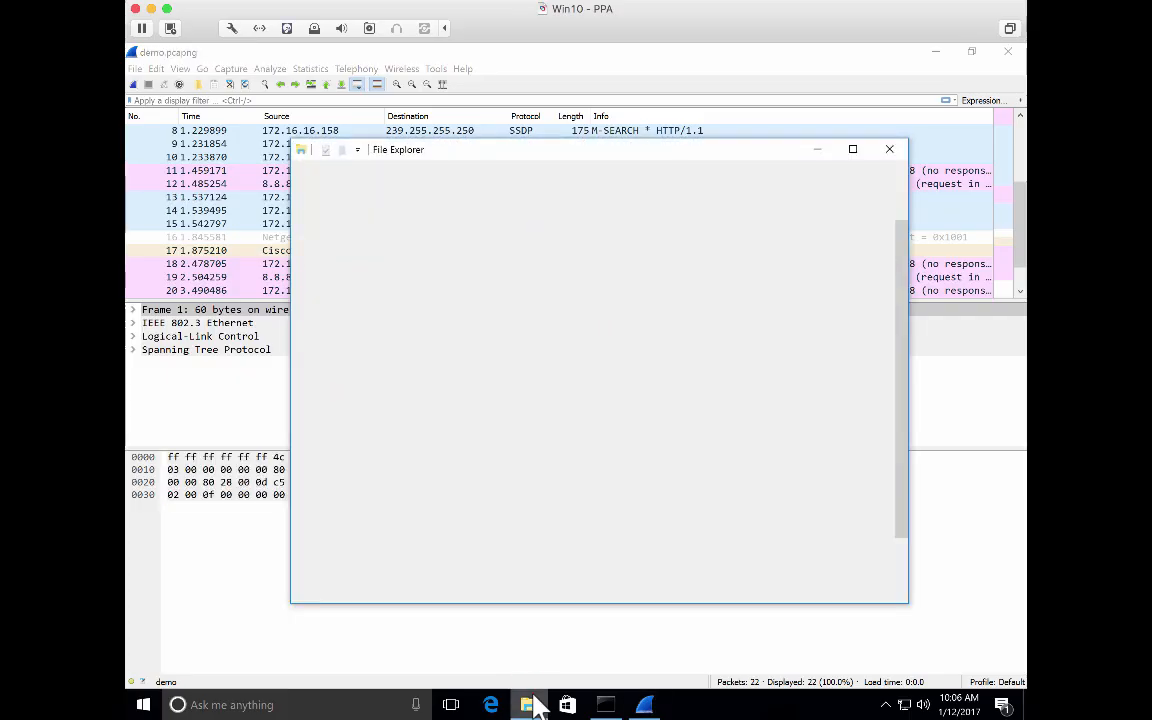
click(366, 249)
click(500, 258)
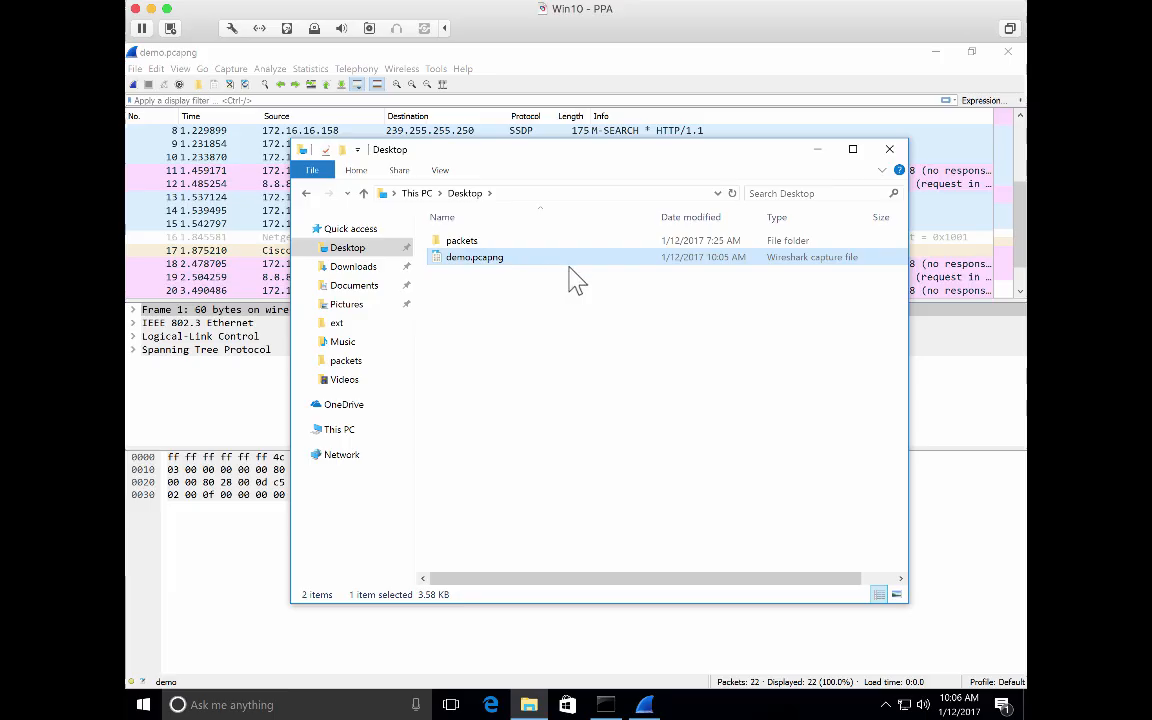
Step: Switch back to Wireshark and close the demo.pcapng capture
click(192, 115)
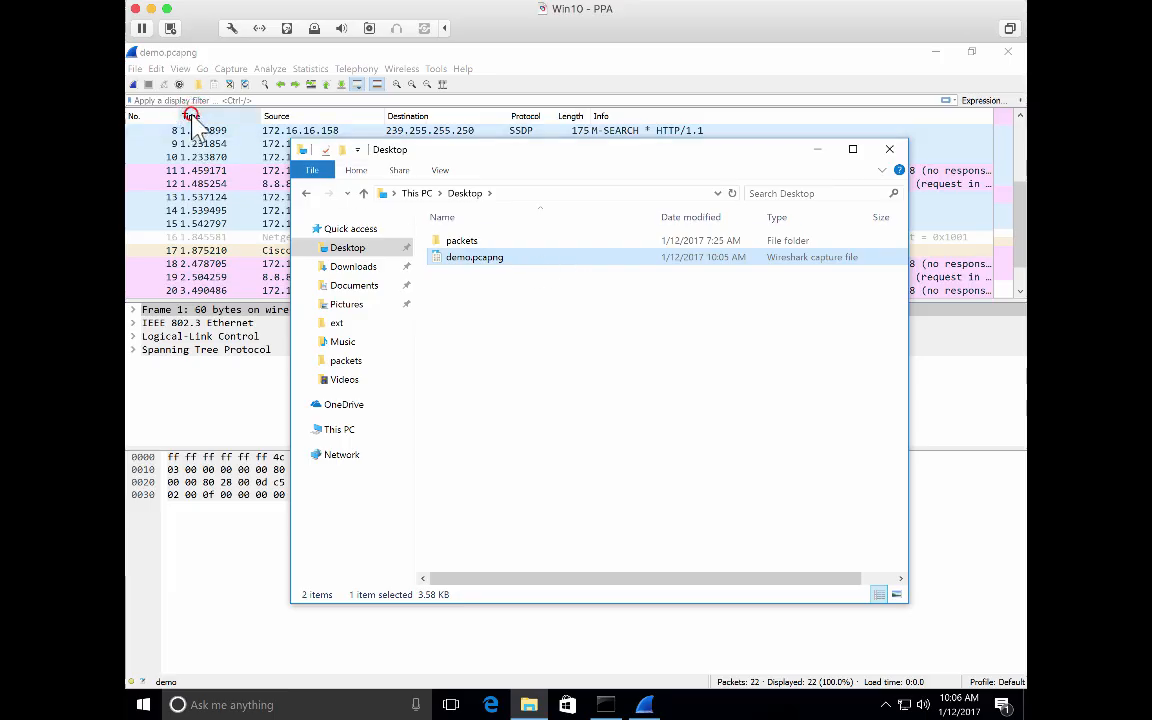
click(228, 83)
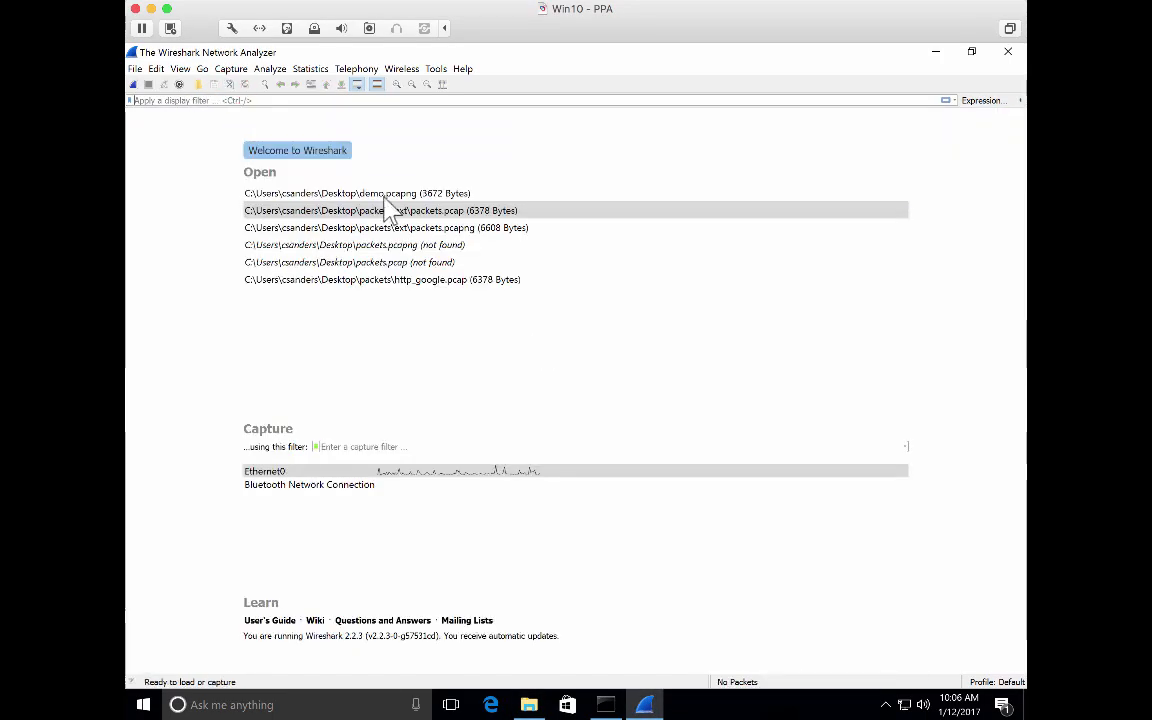
click(527, 705)
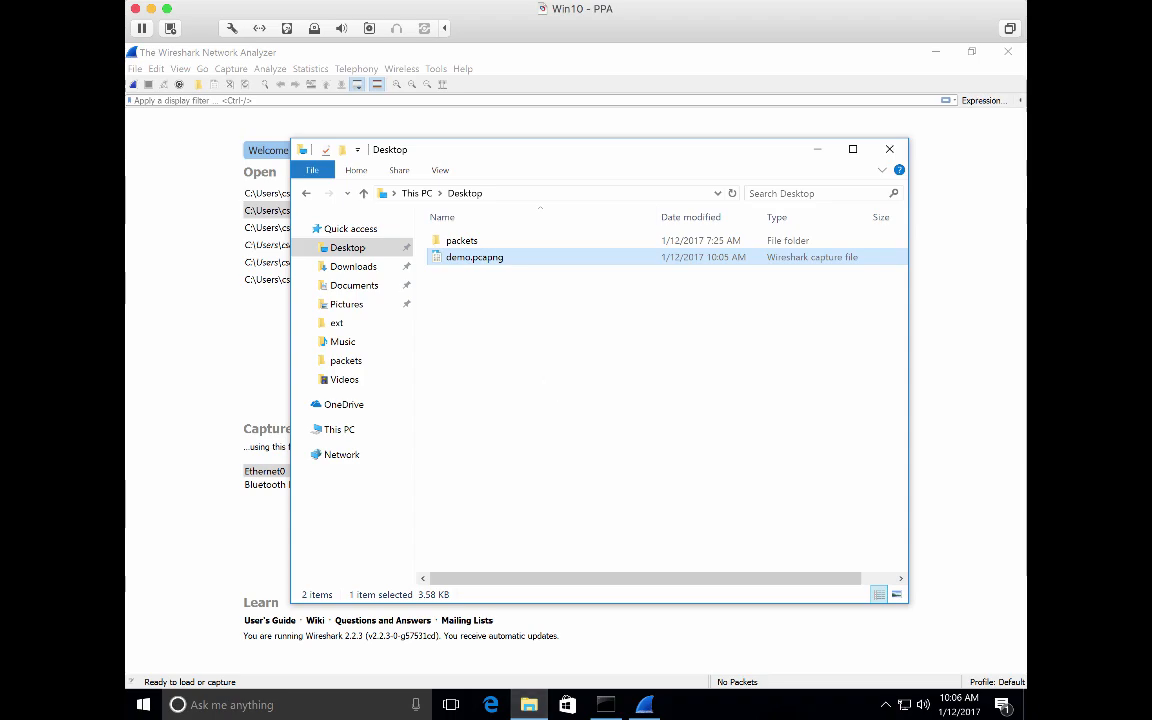
click(942, 203)
click(943, 207)
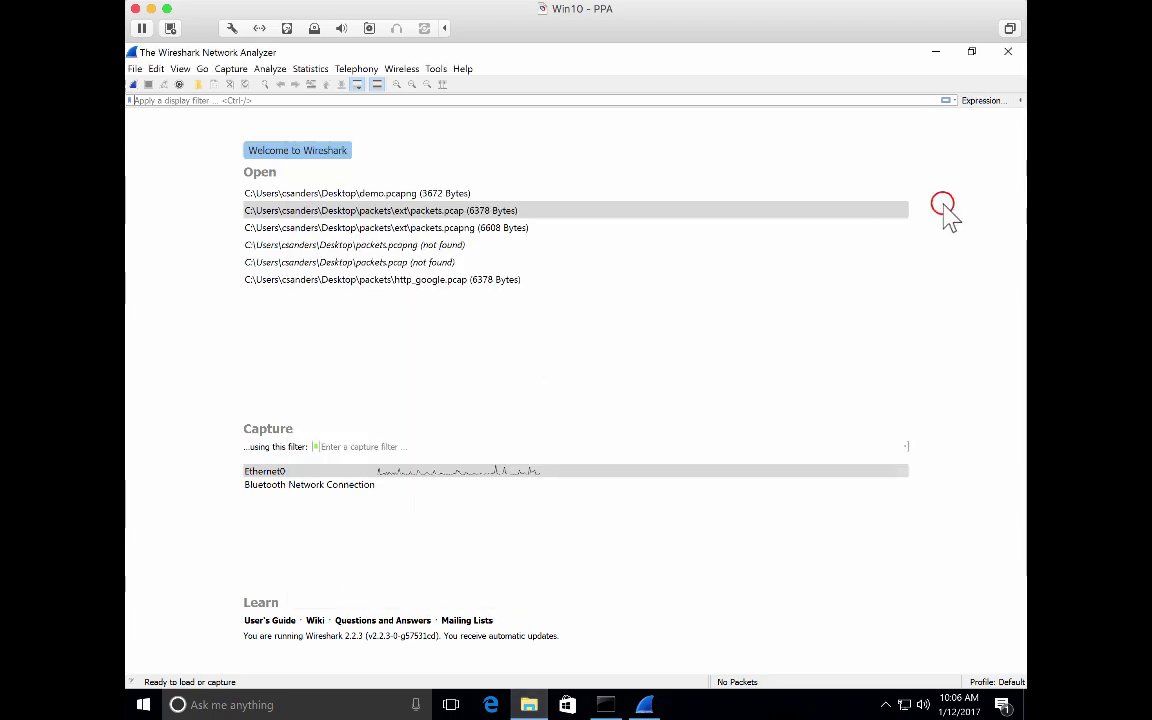
Step: Enable automatic creation of a new file every 2 seconds in the capture output options
click(231, 68)
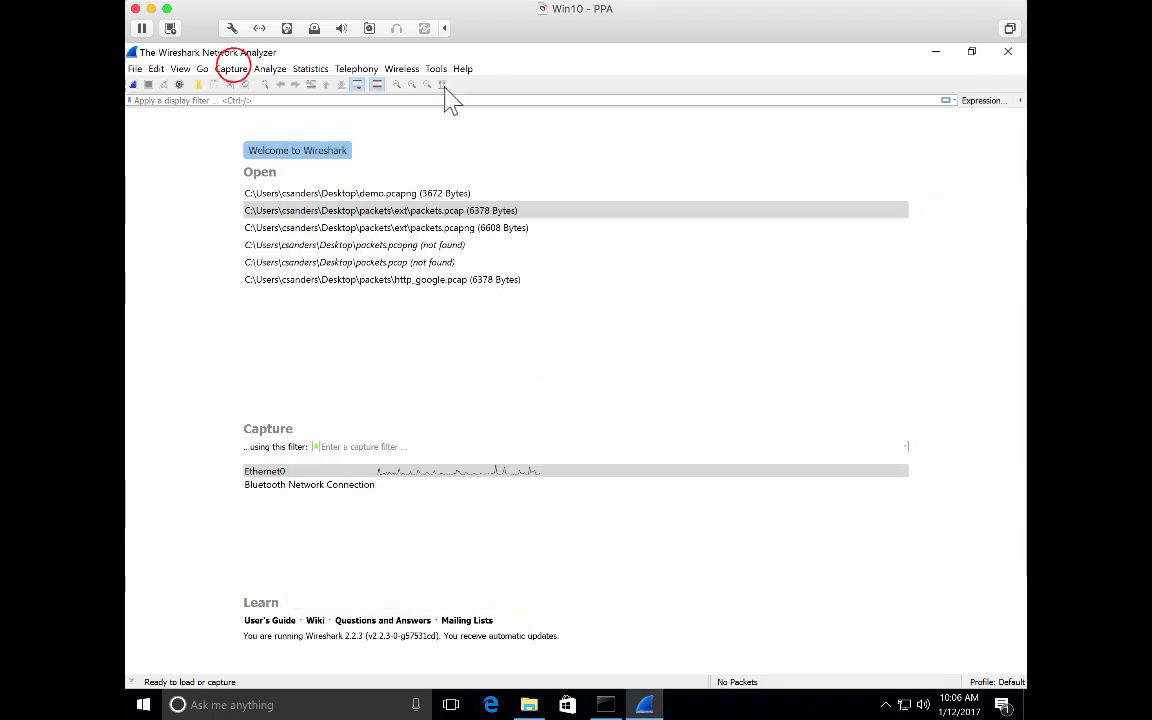
click(241, 86)
click(228, 266)
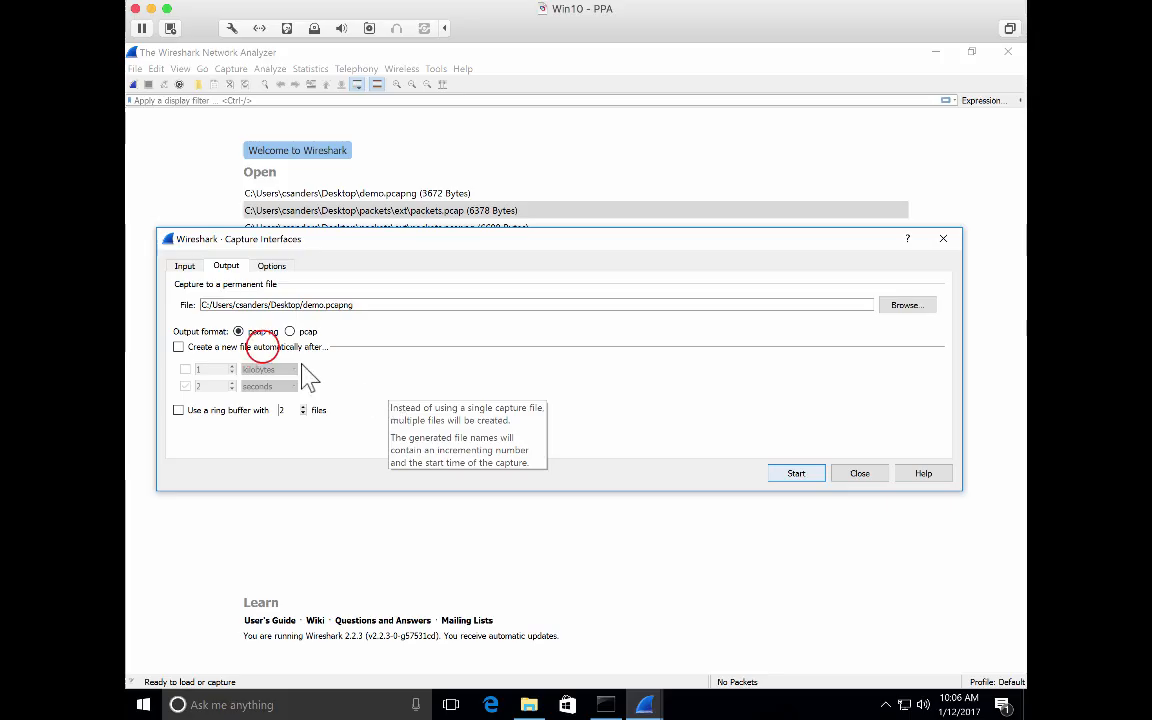
click(250, 347)
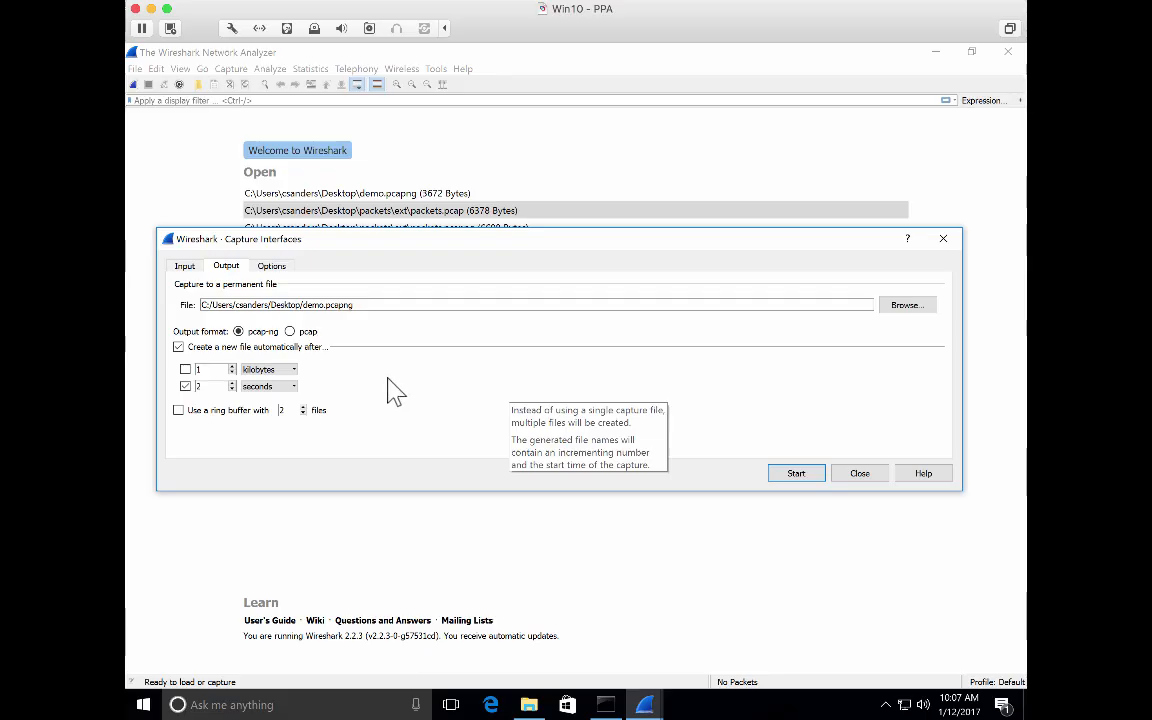
Step: Set the capture to stop automatically after 5 files
click(278, 265)
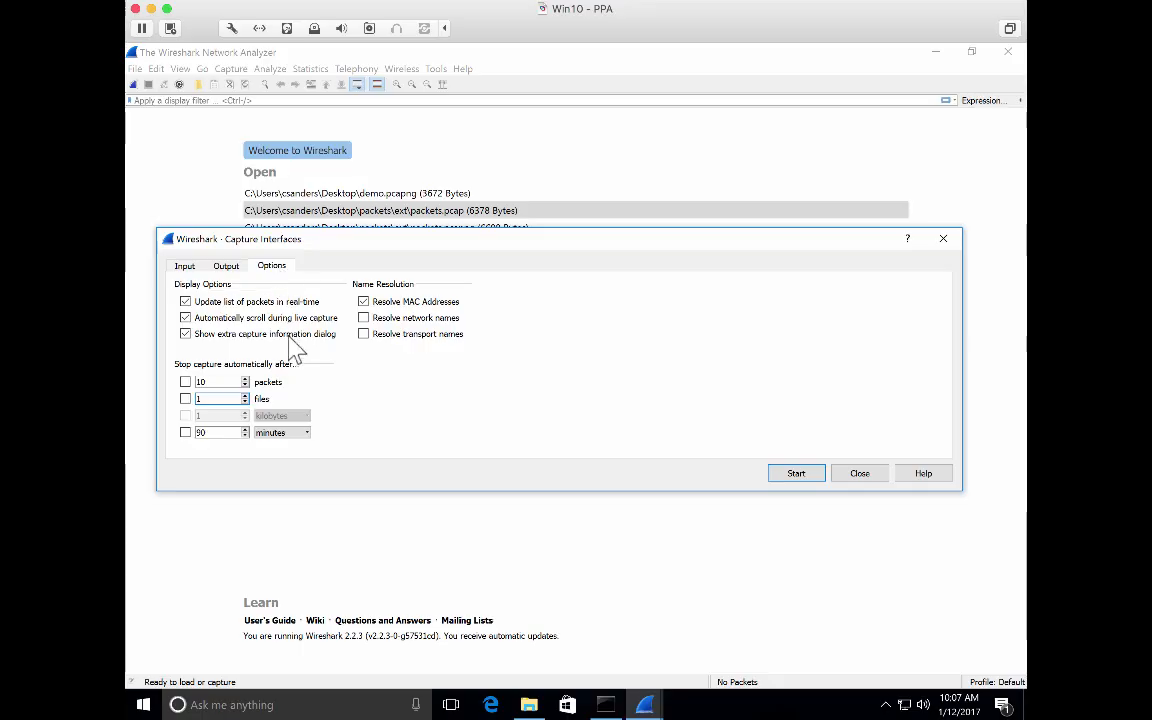
click(184, 398)
click(245, 397)
click(246, 397)
click(246, 397)
click(246, 397)
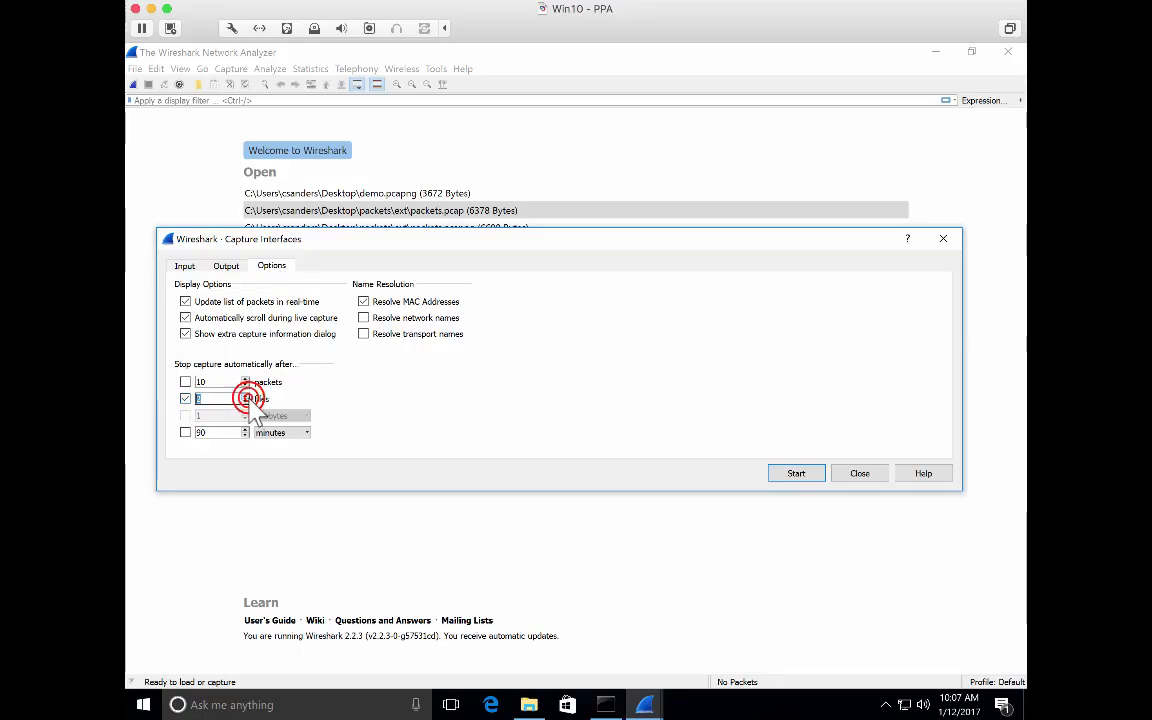
click(359, 401)
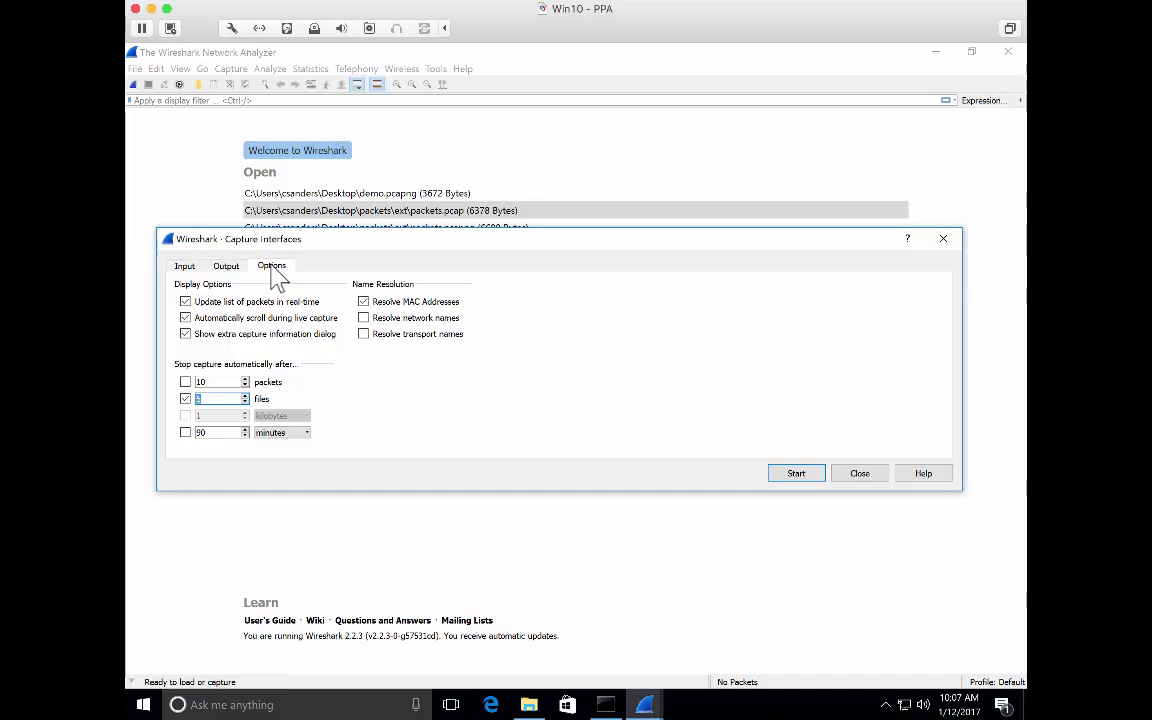
click(220, 396)
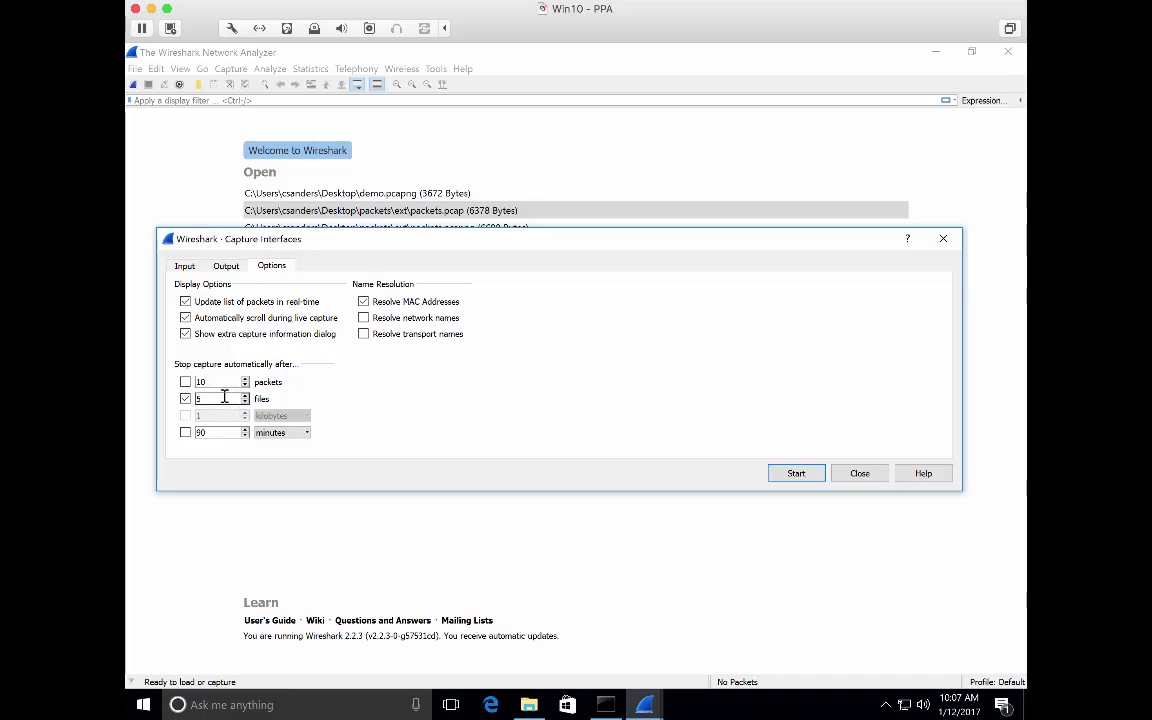
Step: Review the file-splitting and stop settings, run the capture, and check the Desktop in File Explorer for the resulting files
click(226, 265)
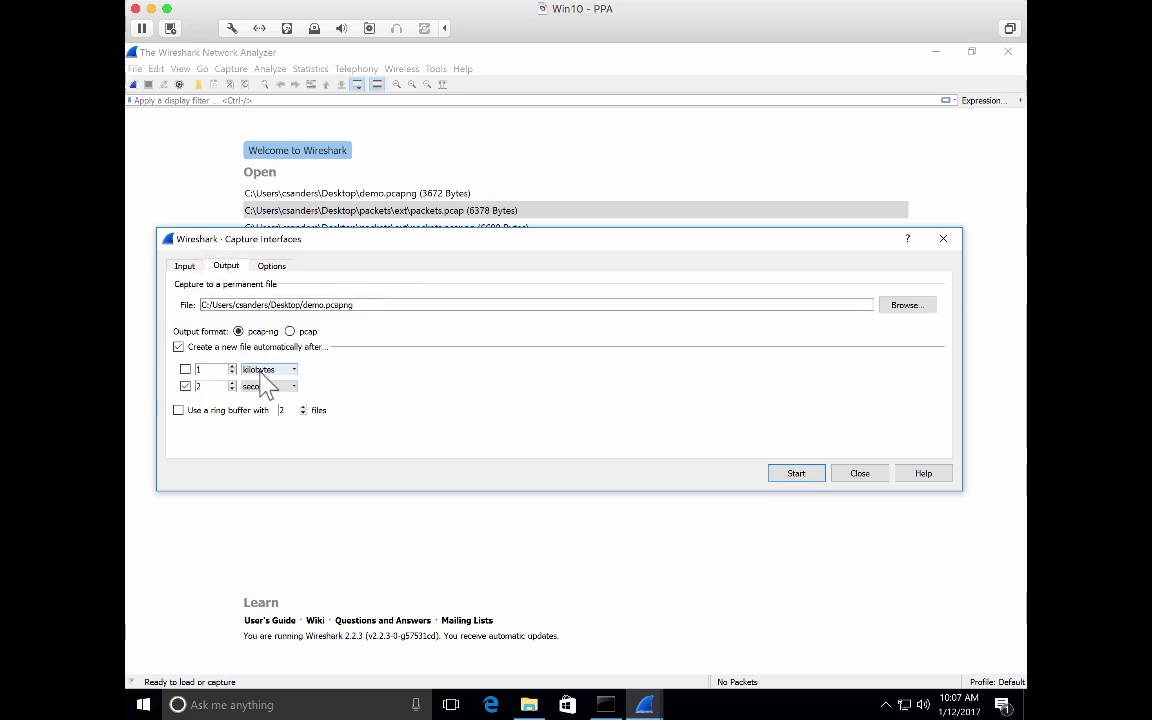
click(264, 266)
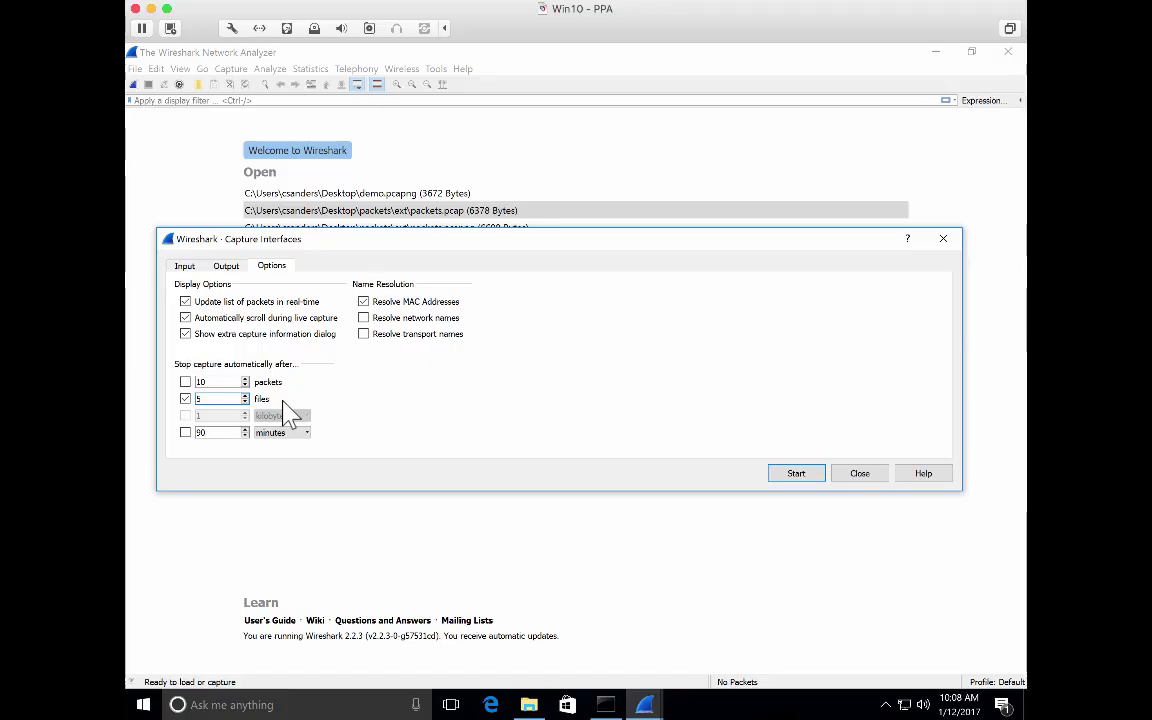
click(224, 267)
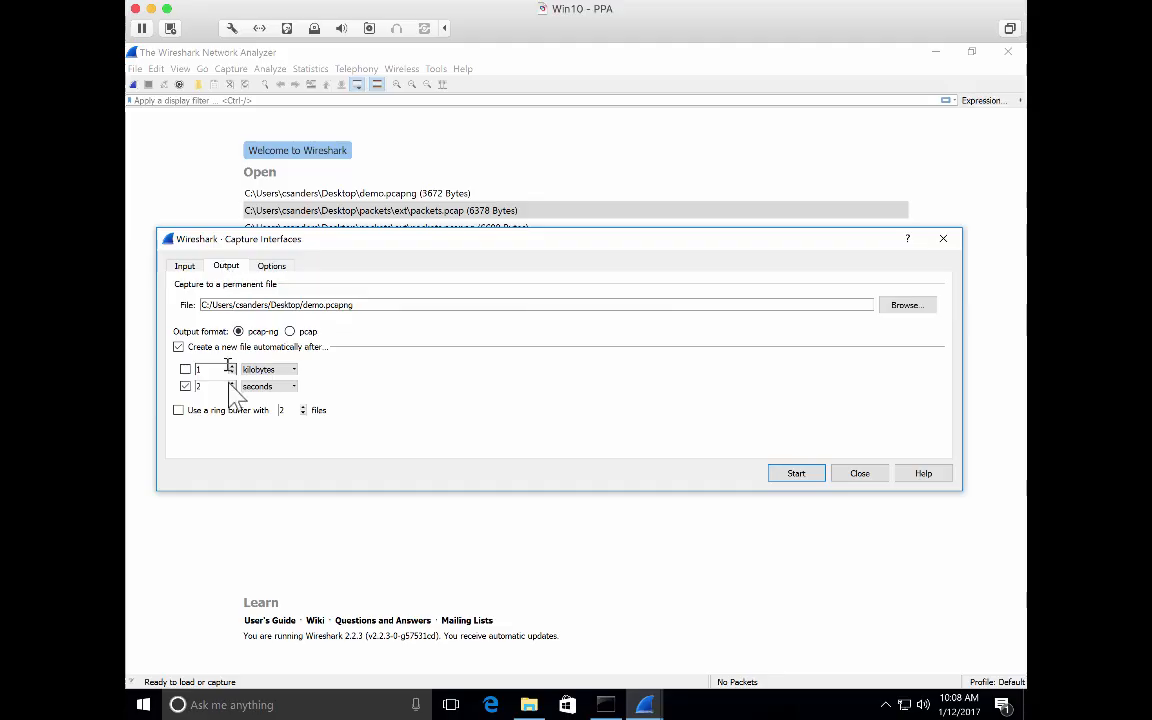
click(278, 263)
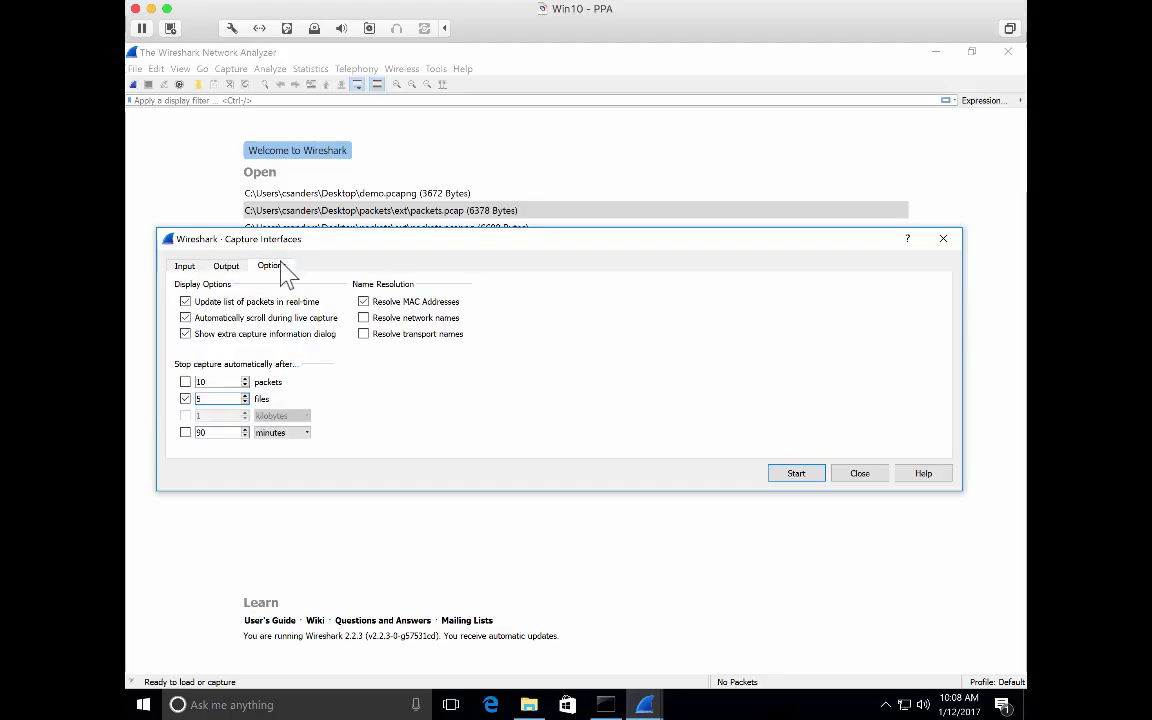
click(228, 266)
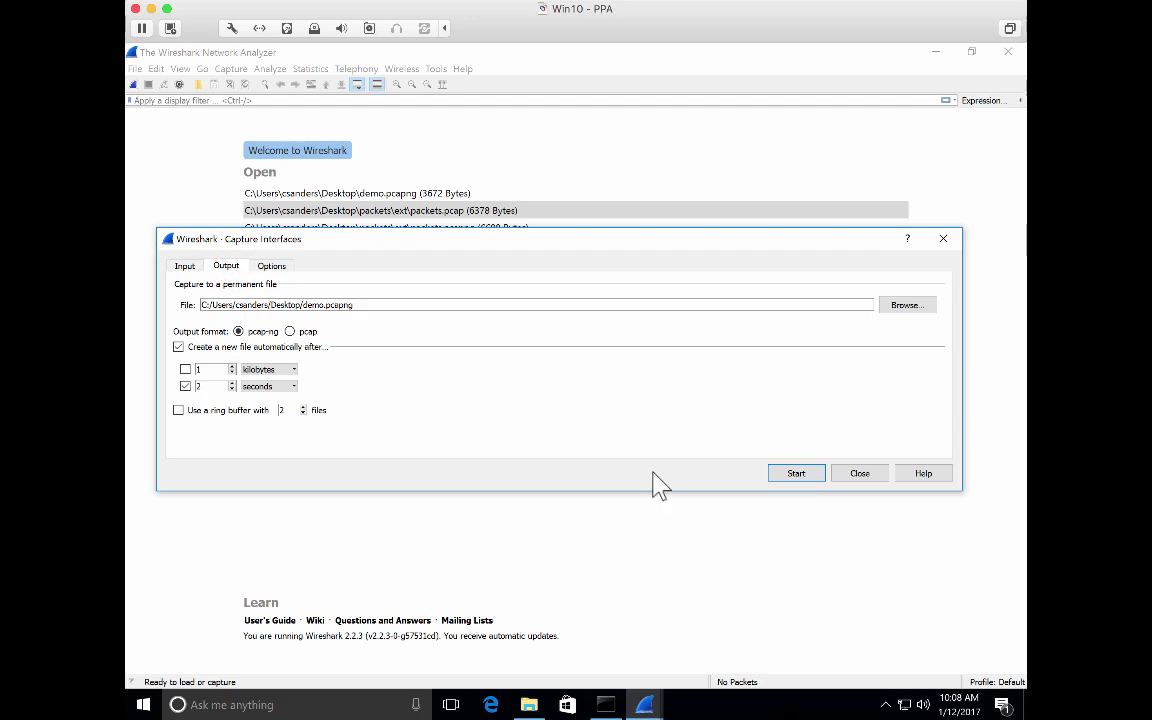
click(778, 471)
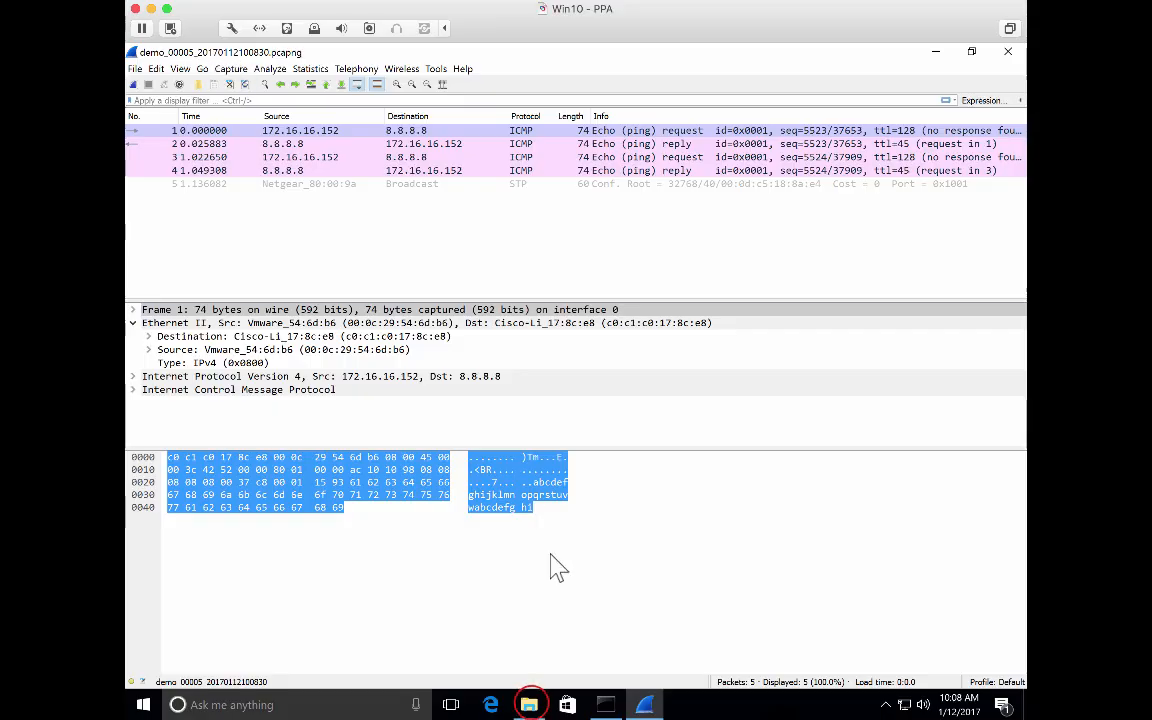
click(529, 704)
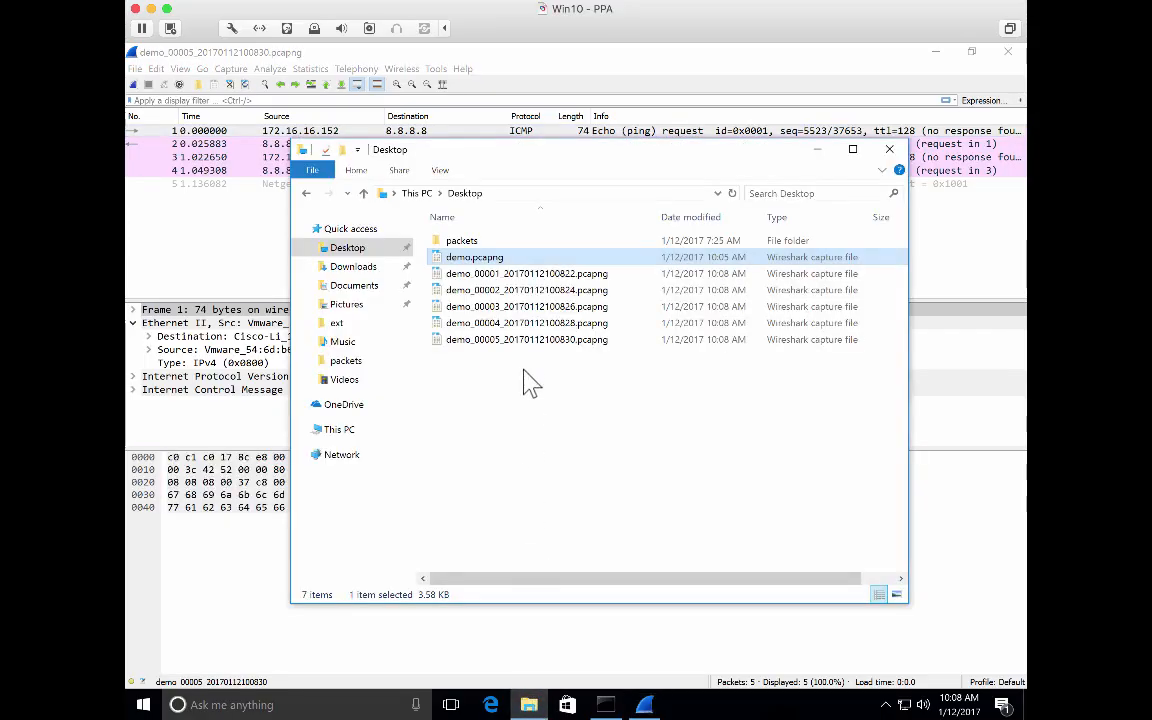
Step: Examine the five numbered demo capture files on the Desktop one after another, from the first to the last
click(516, 273)
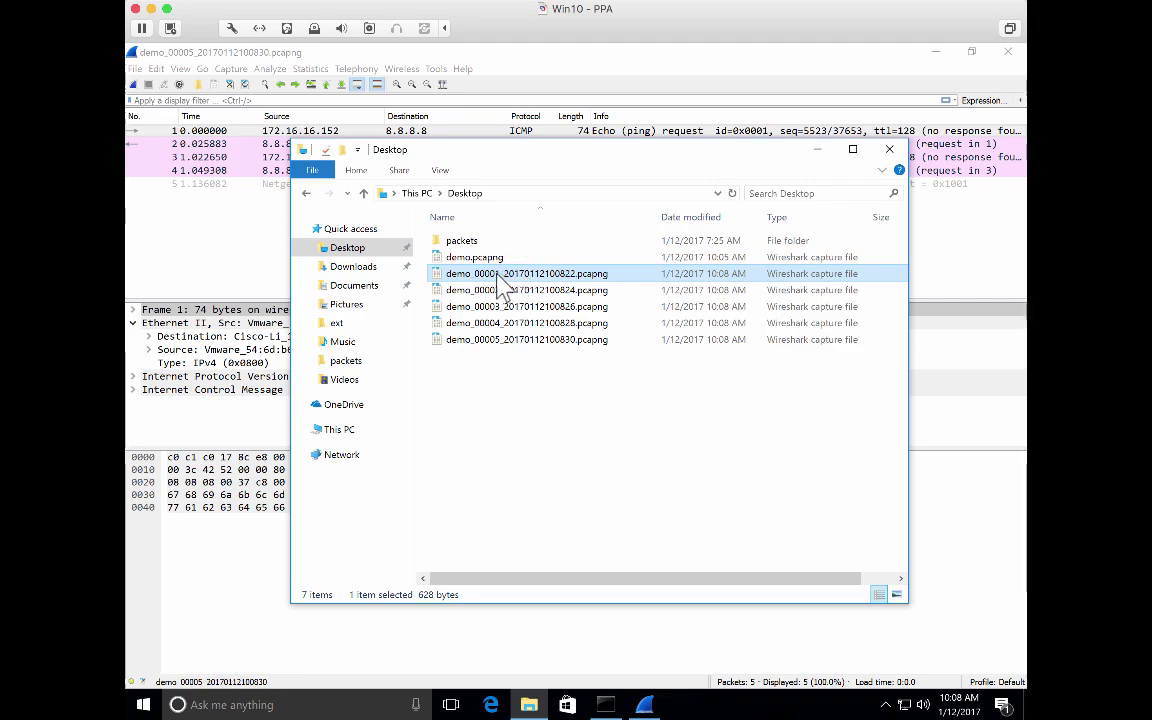
click(490, 338)
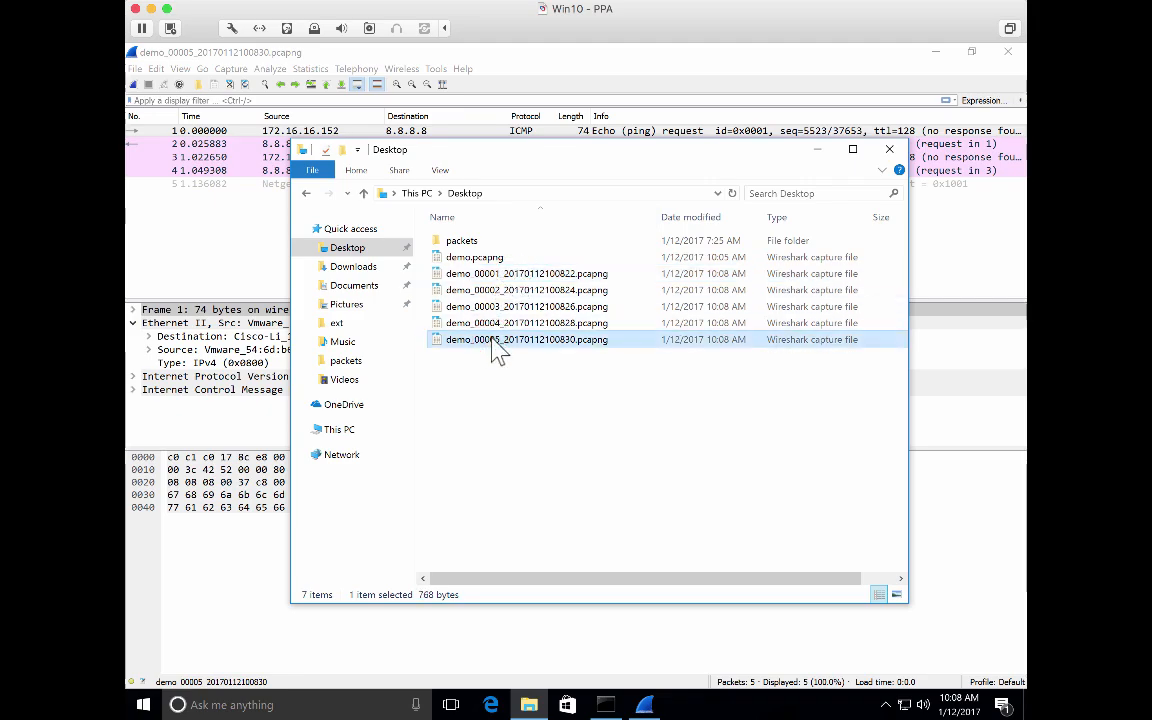
click(571, 275)
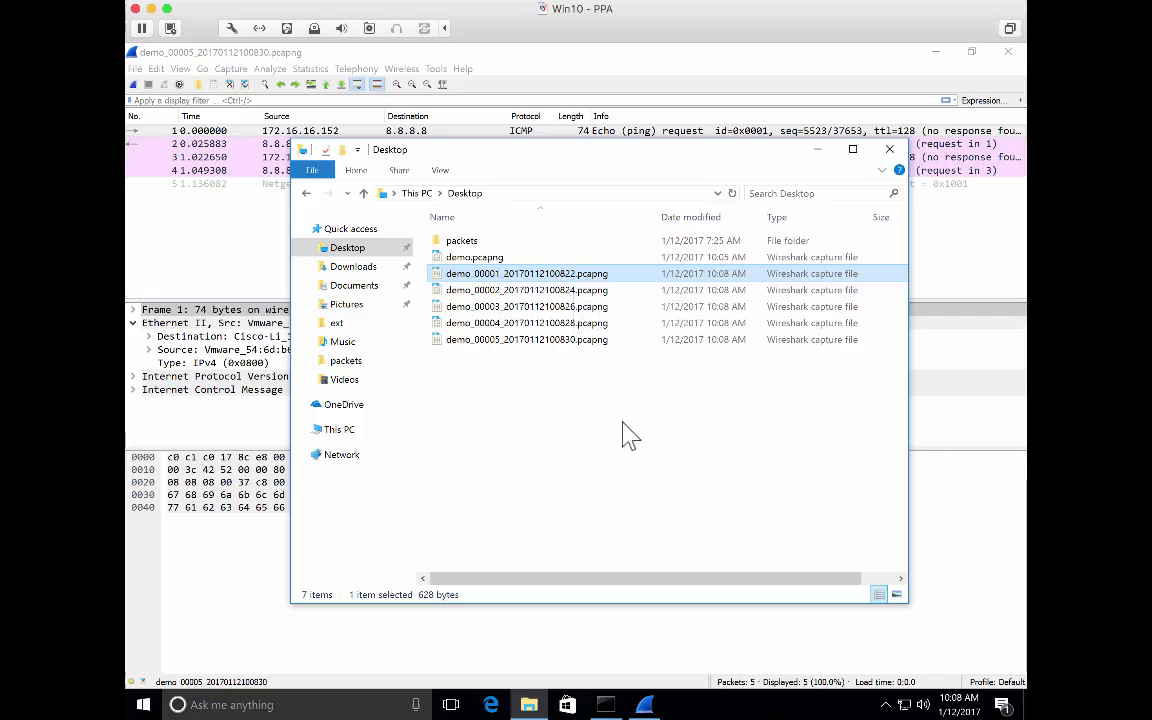
key(Down)
key(Down)
key(Down)
key(Down)
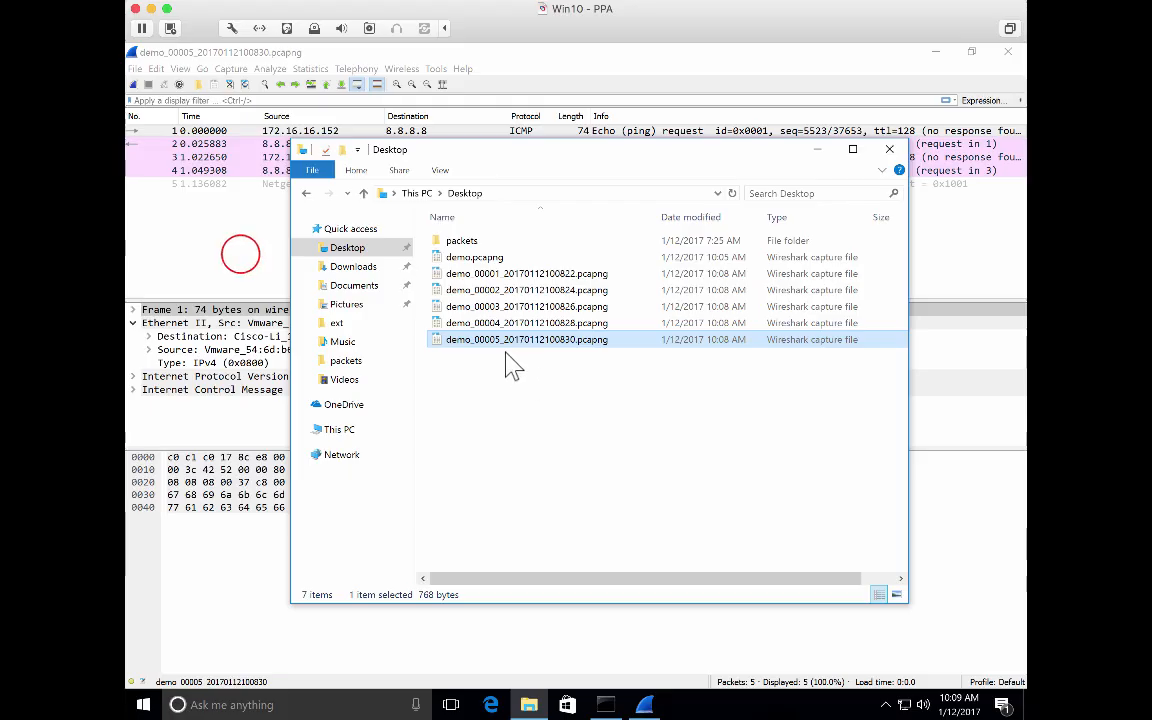
Step: Switch back to Wireshark, list the files in the capture's file set, and widen the list to show all its columns
click(241, 256)
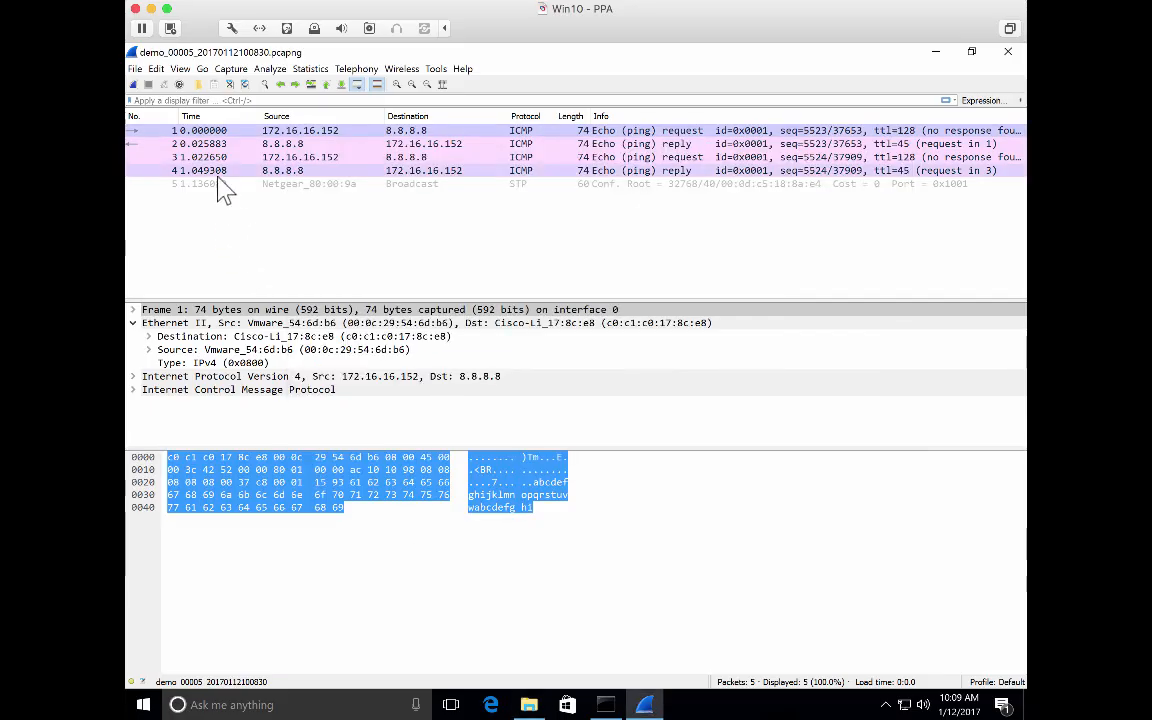
click(135, 68)
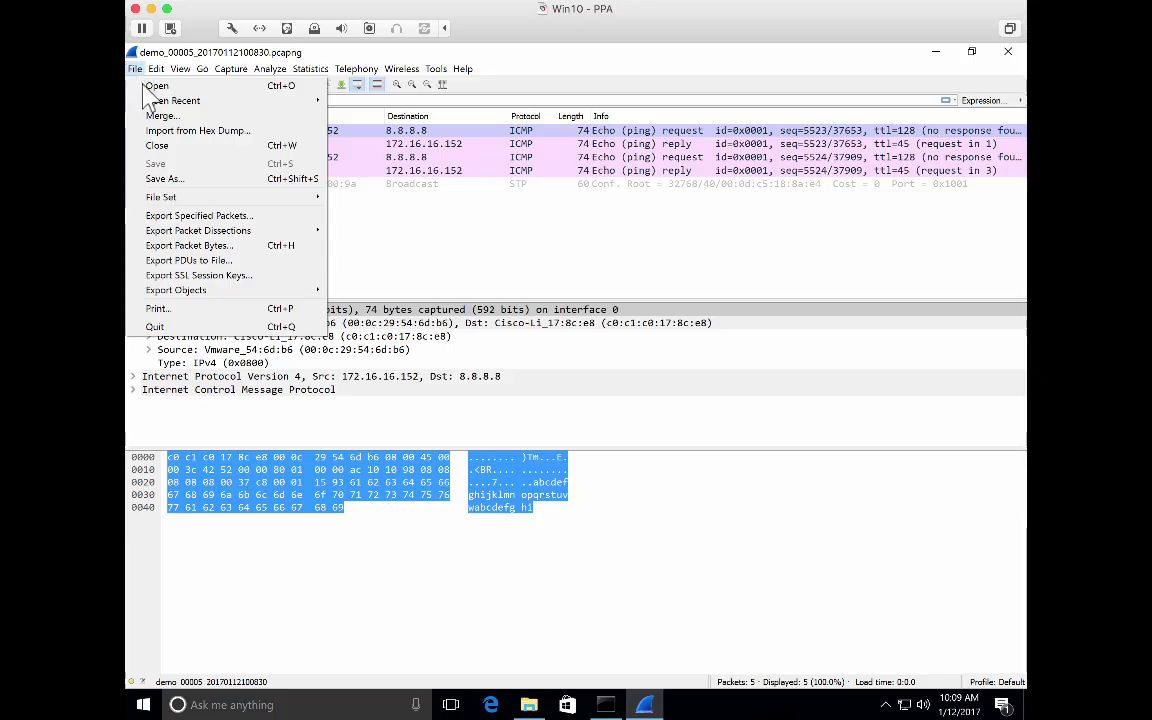
mouse_move(233, 203)
click(348, 199)
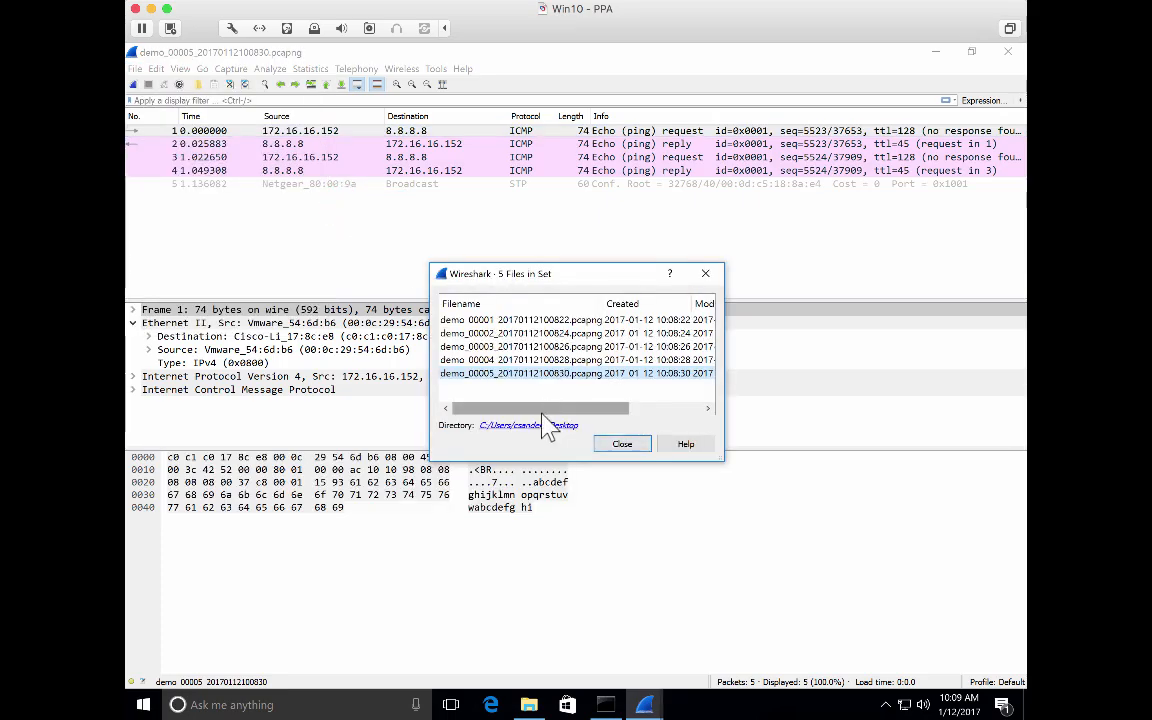
click(538, 408)
drag(538, 410, 873, 372)
drag(632, 274, 598, 276)
Step: Open different captures from the file set list, ending on demo_00003, and advance to the next file in the set
click(578, 346)
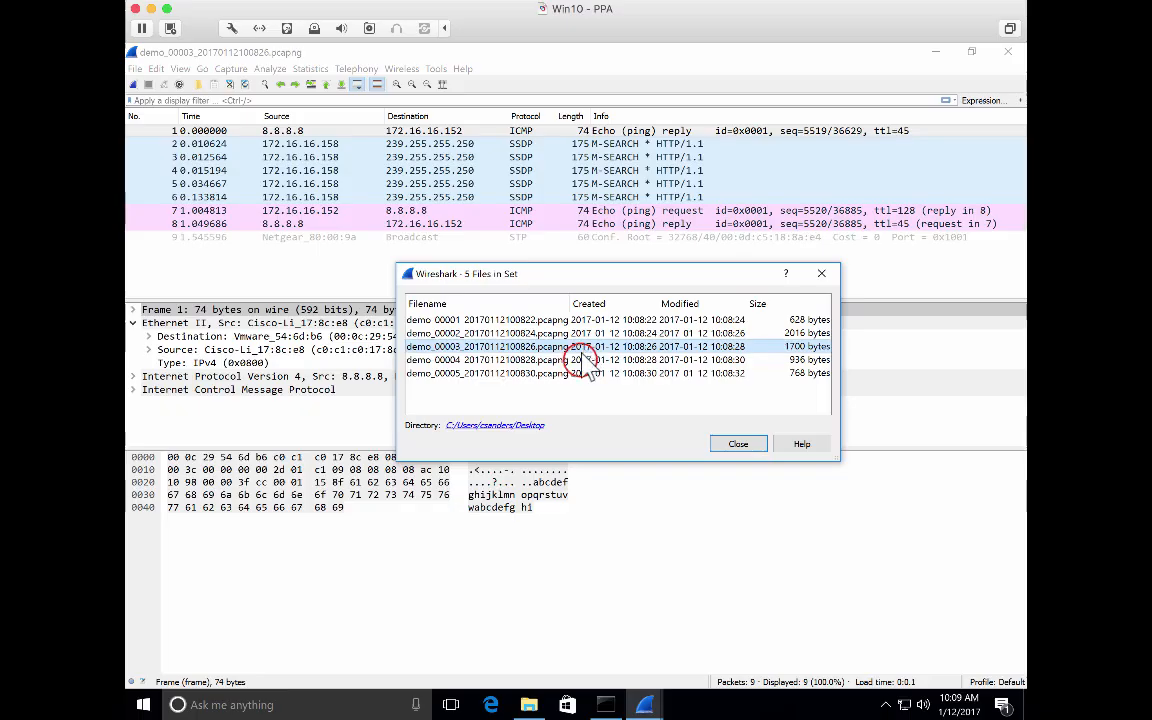
click(583, 359)
click(581, 333)
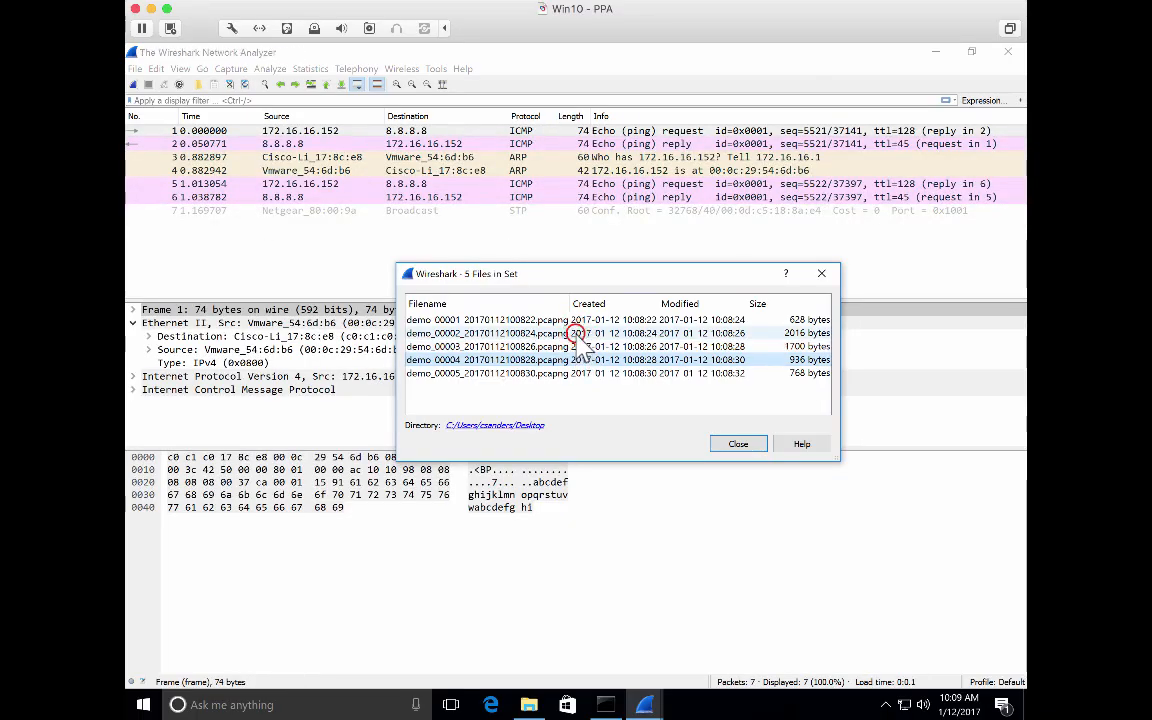
click(577, 320)
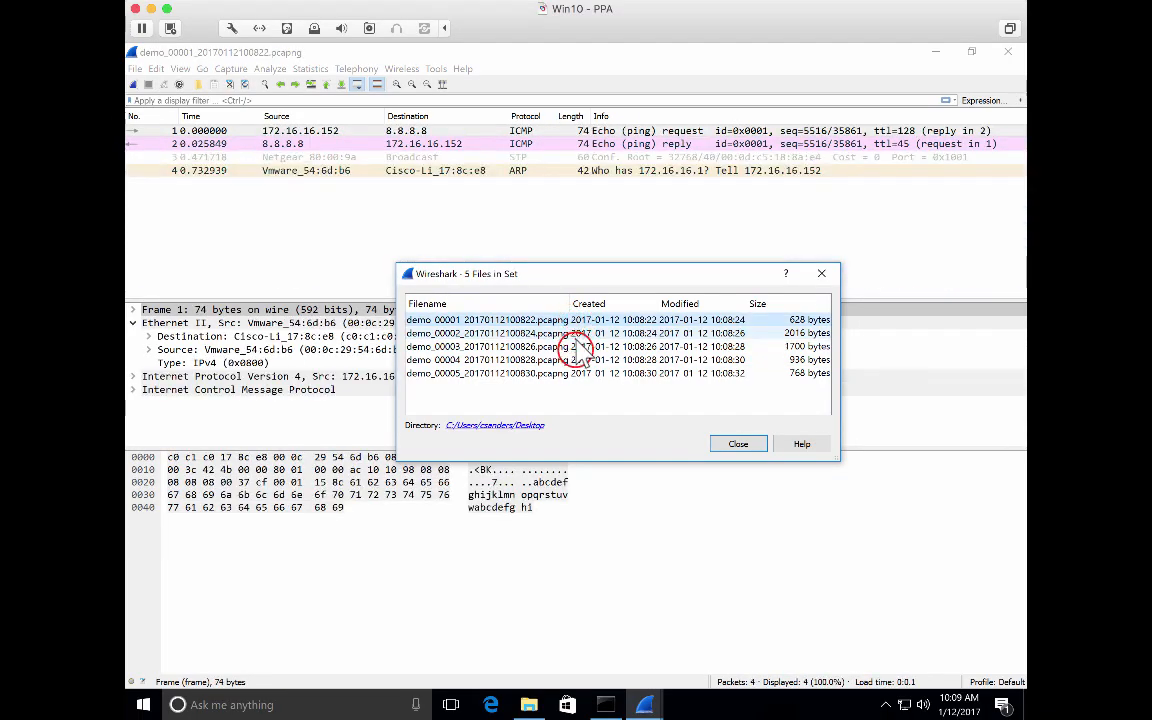
click(578, 333)
click(578, 346)
click(735, 443)
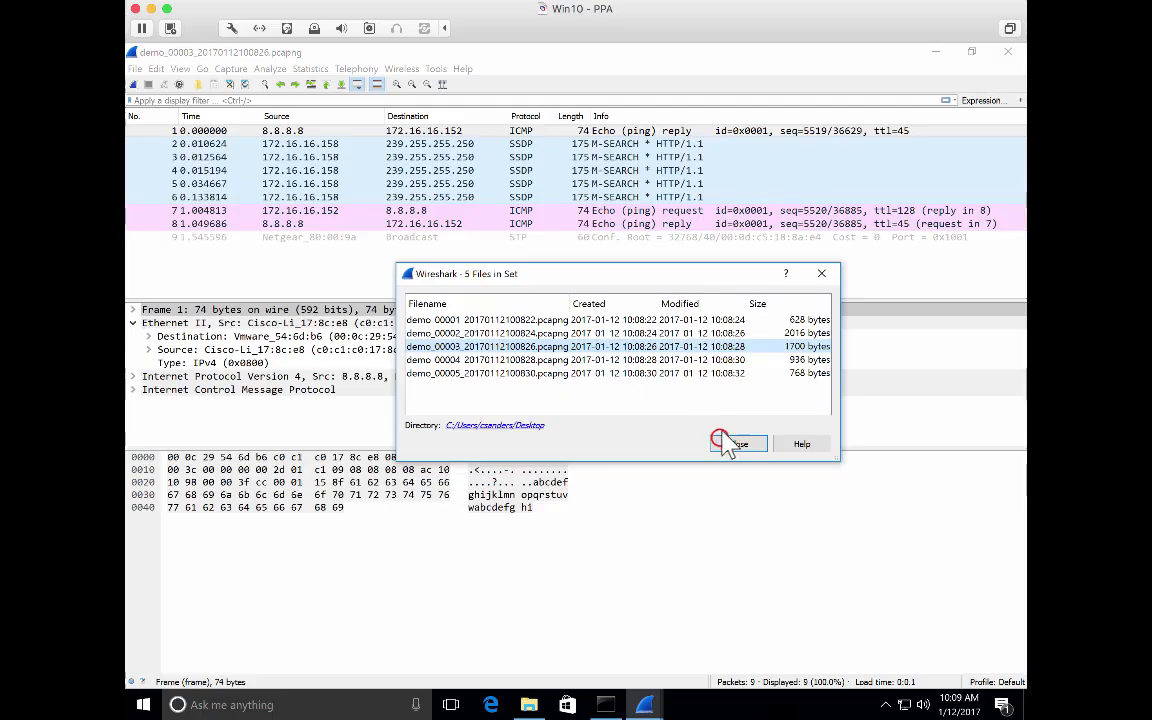
click(134, 68)
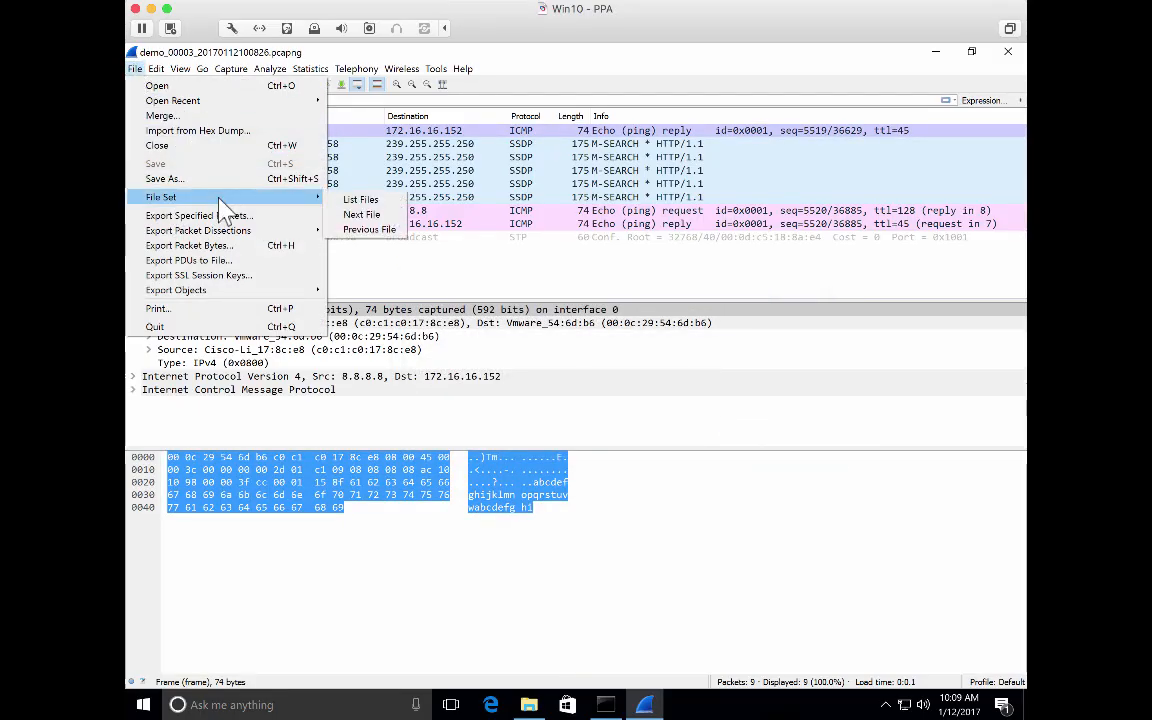
click(338, 216)
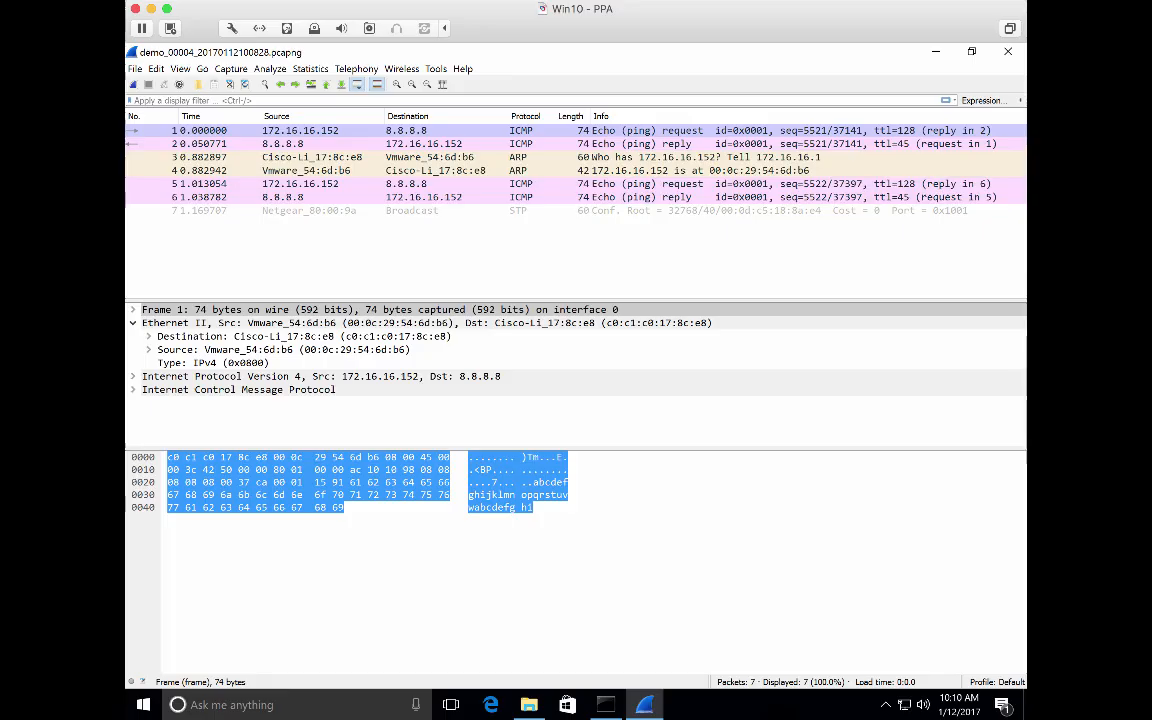
Step: Configure the capture output to create a new file after every 20 megabytes instead of every 2 seconds, and close the capture options
click(232, 68)
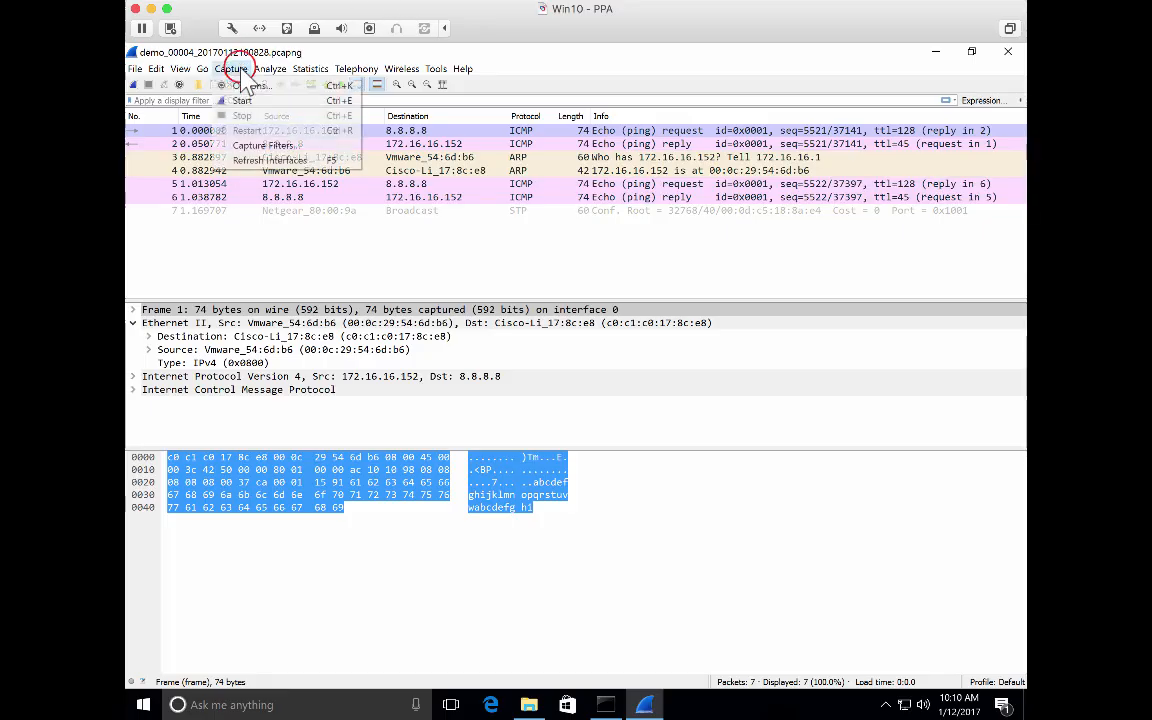
click(247, 85)
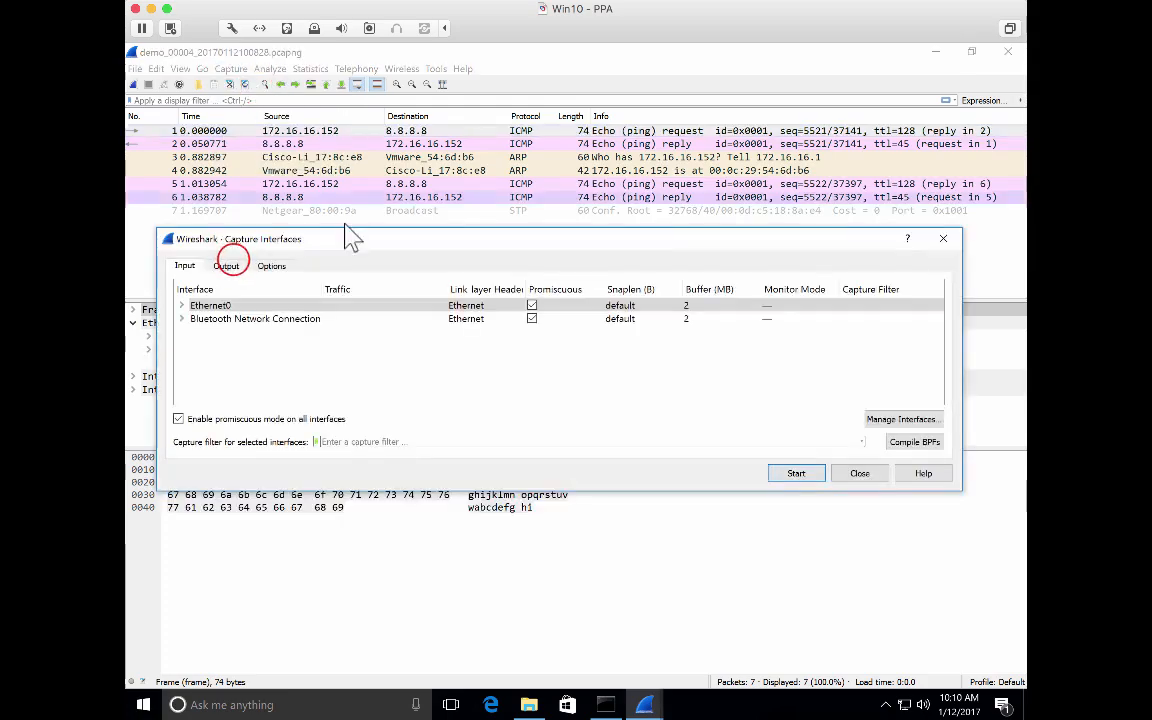
click(226, 265)
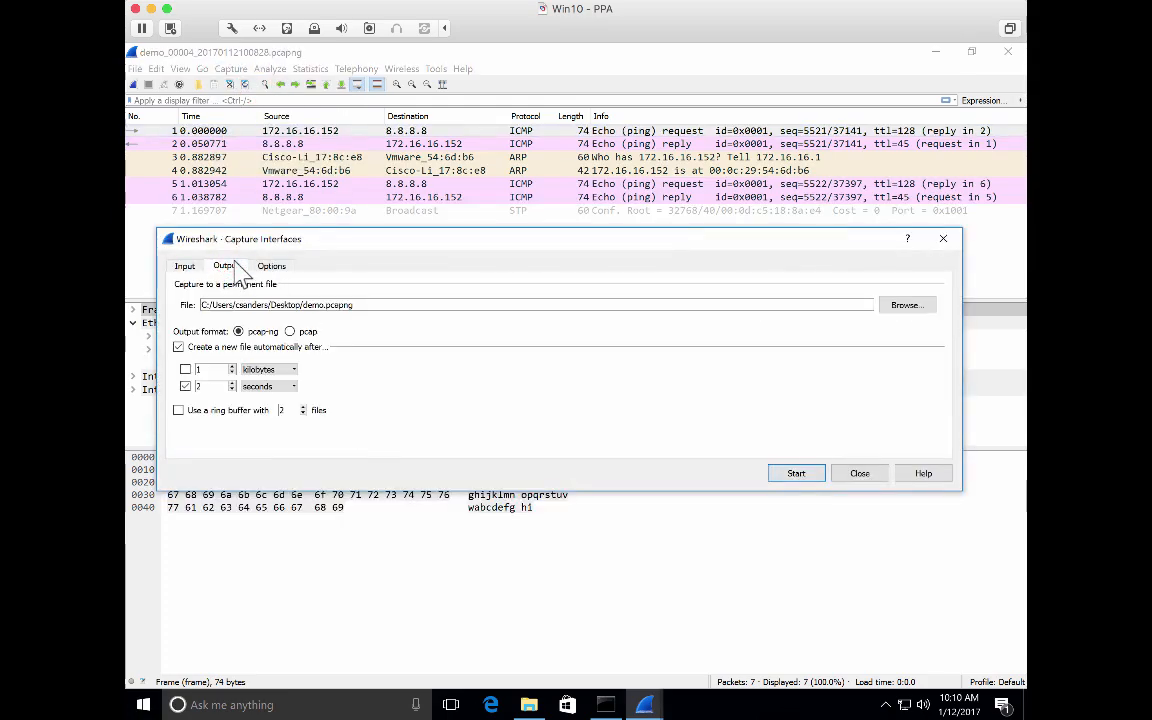
click(265, 370)
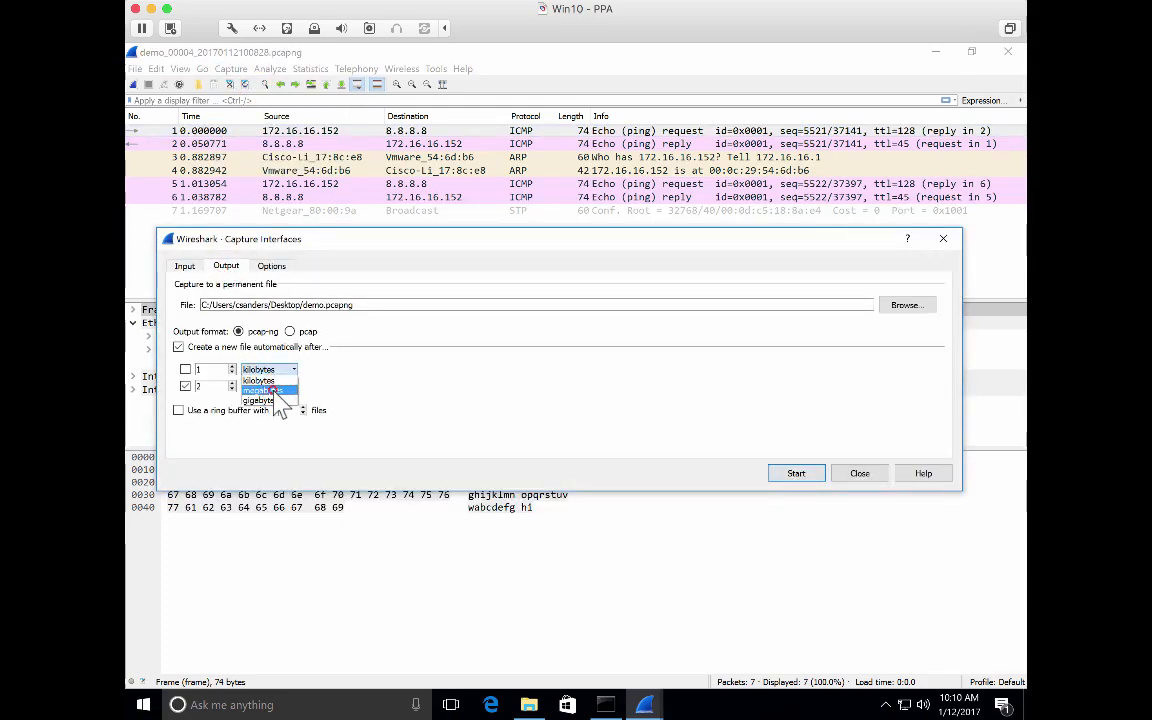
click(273, 391)
click(184, 387)
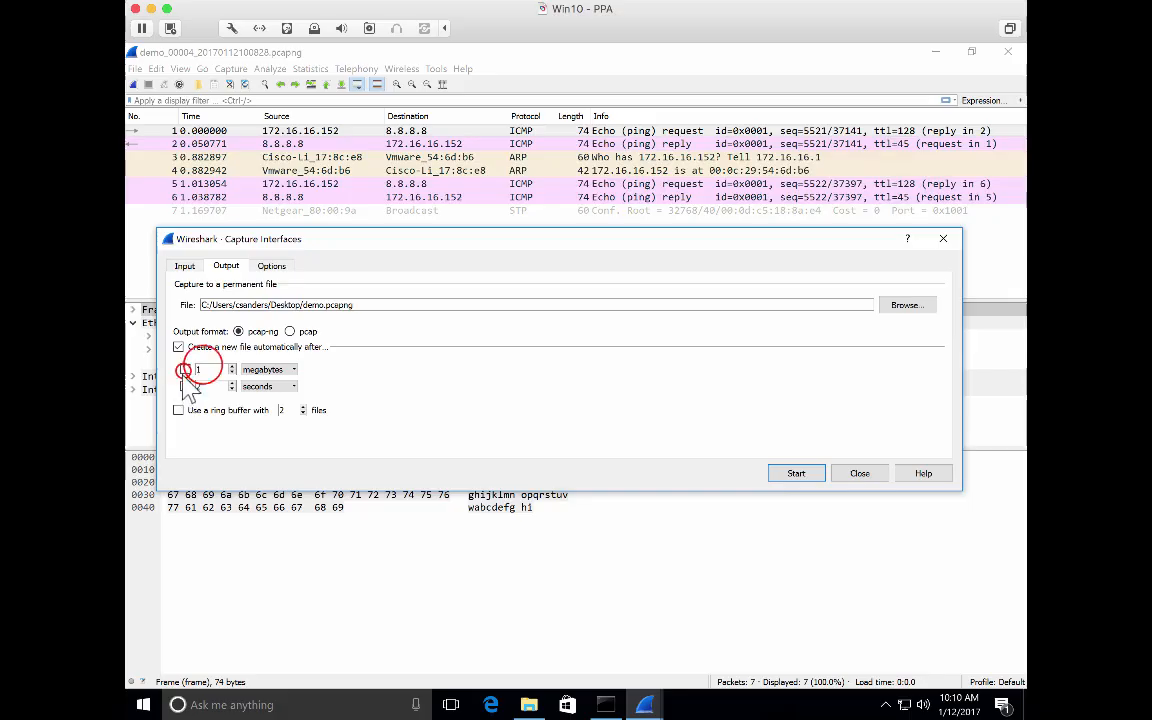
click(183, 371)
double_click(203, 367)
text(20)
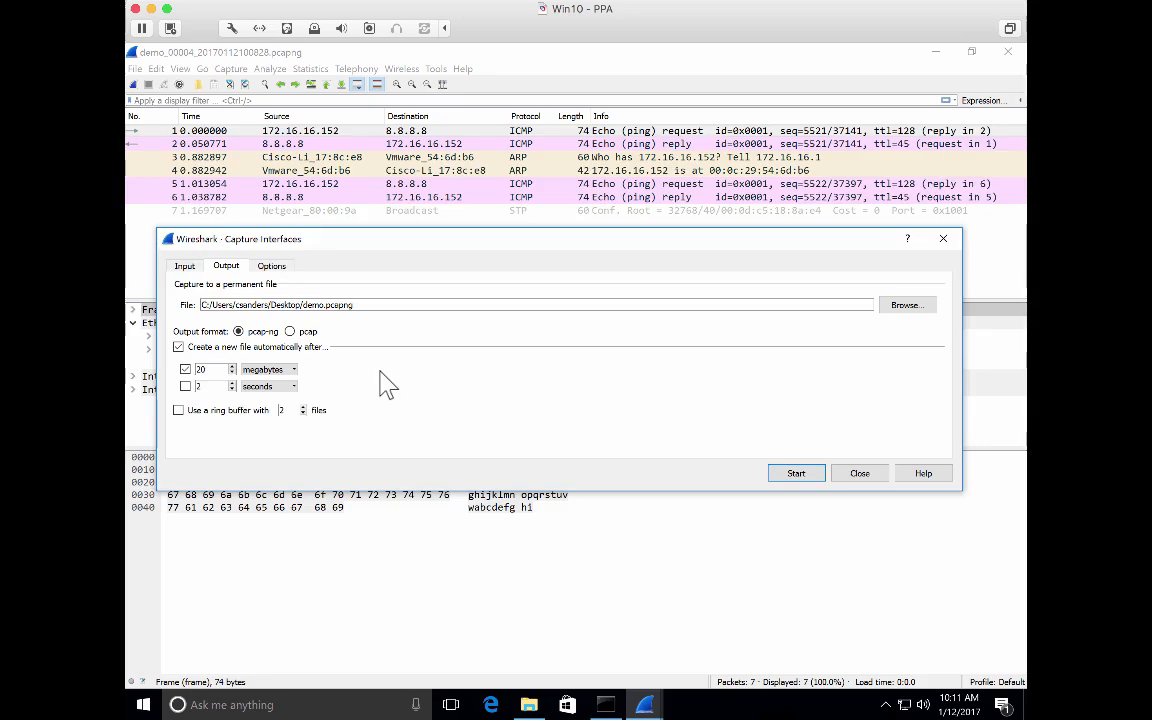
click(845, 474)
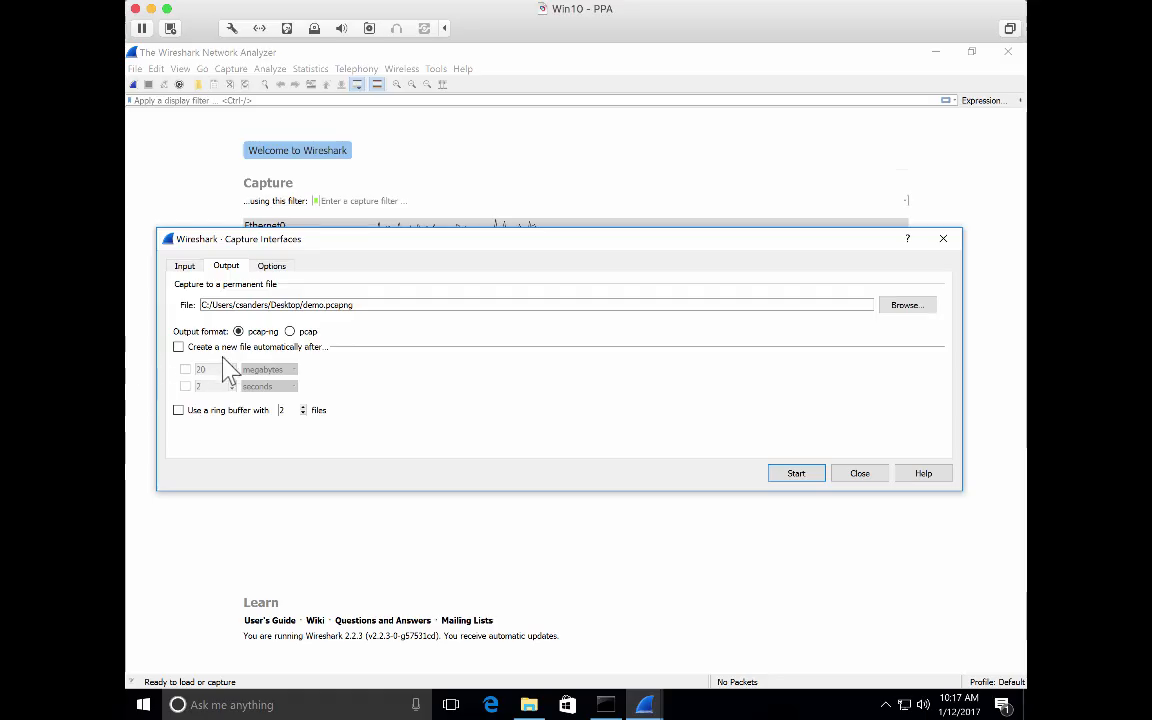
Step: Enable automatic creation of a new file every 5 seconds in the capture output options
click(179, 346)
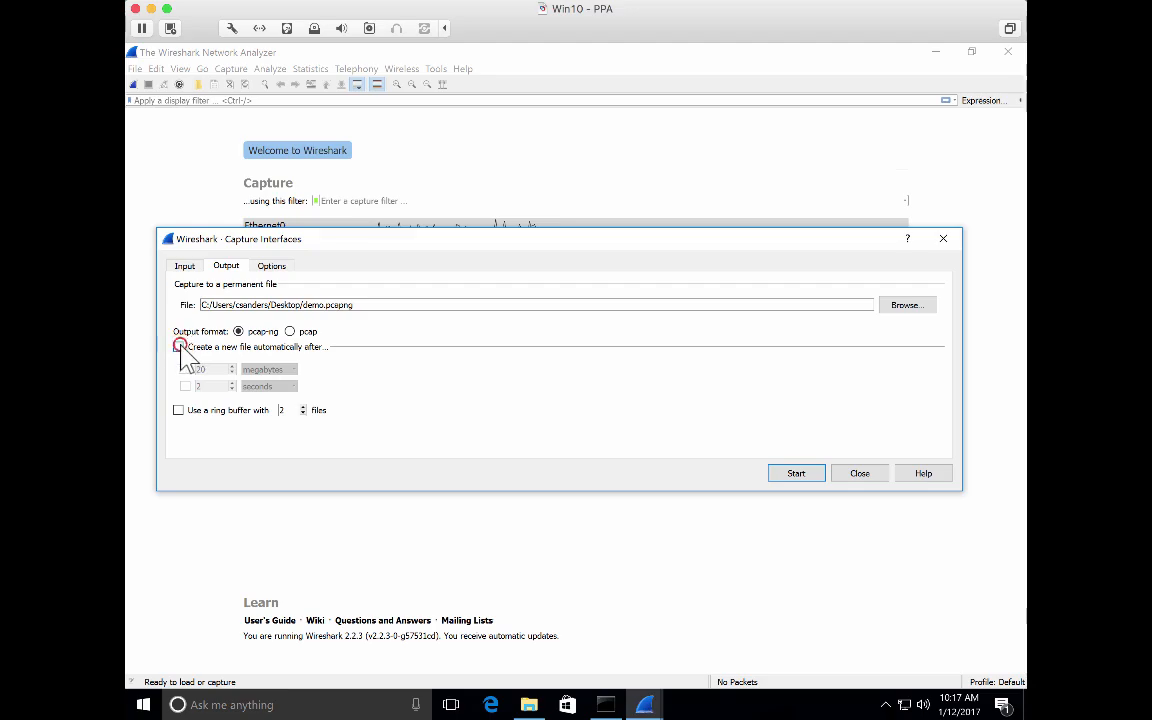
click(216, 389)
click(216, 389)
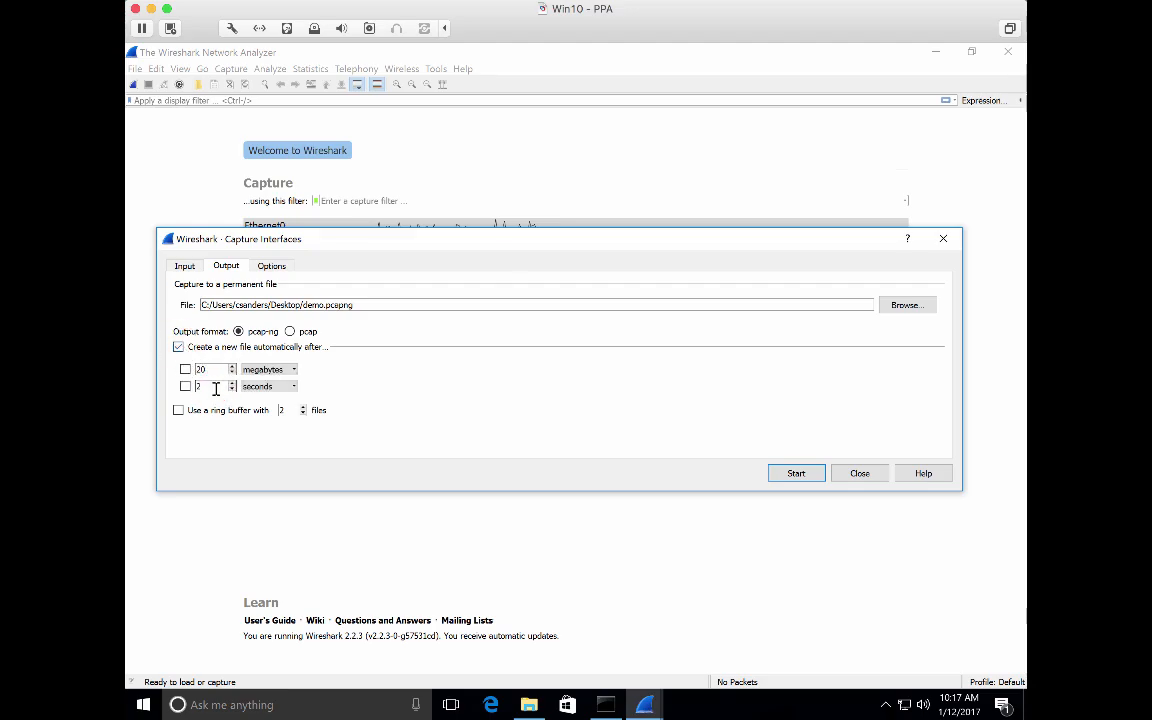
text(5)
click(184, 386)
Step: Enable the ring buffer for the capture output and set it to 3 files
click(177, 410)
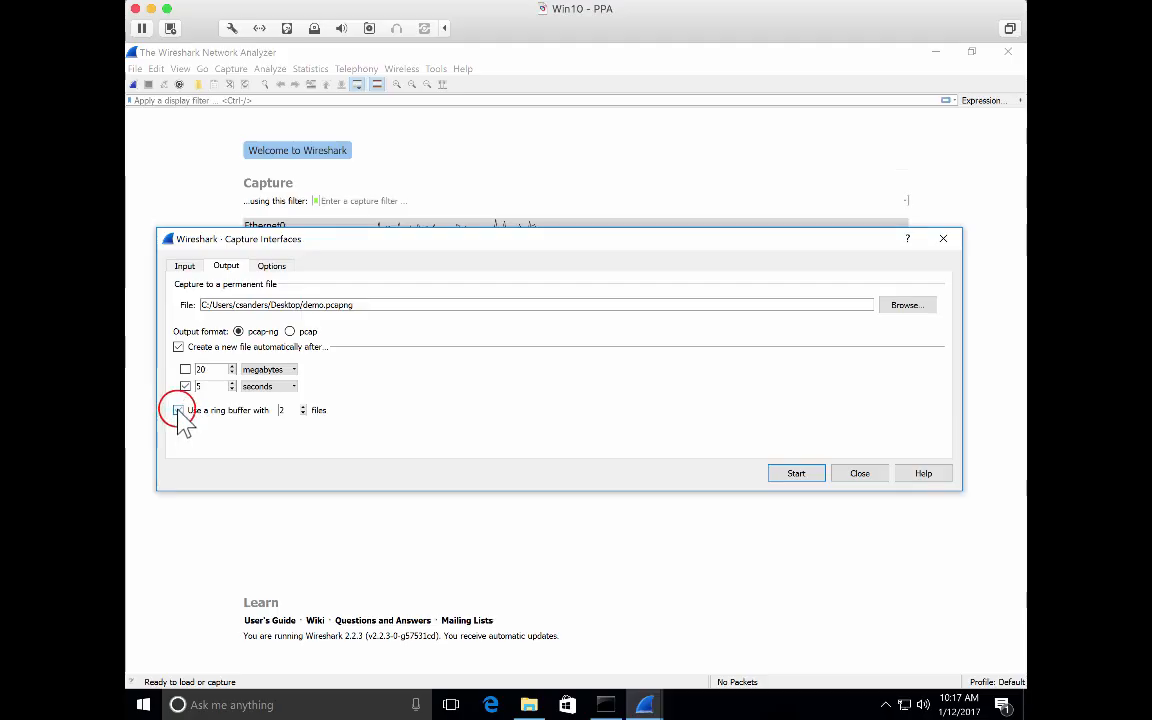
click(304, 408)
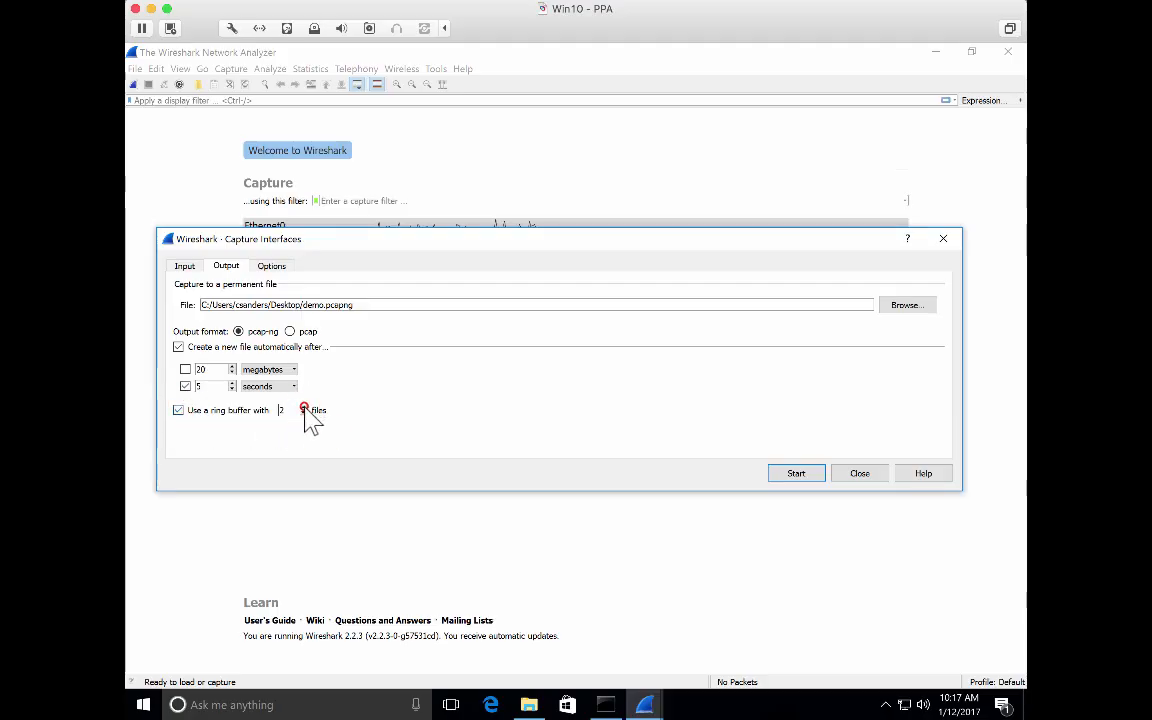
double_click(291, 412)
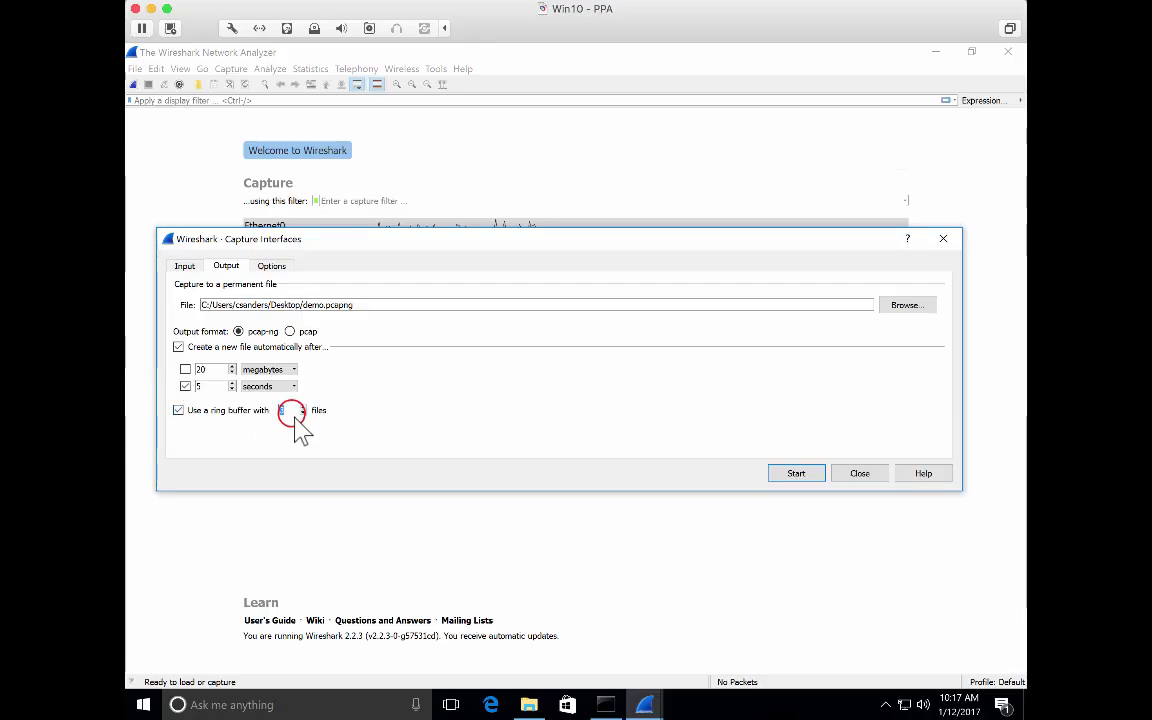
click(291, 412)
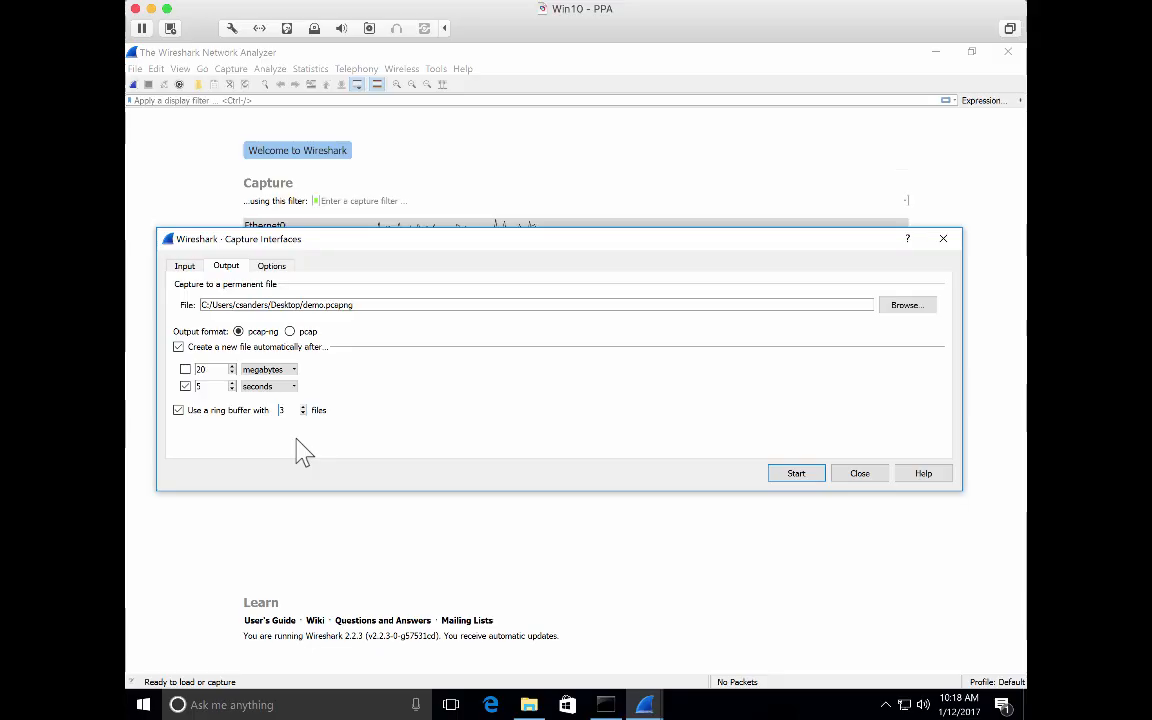
Step: Turn off the automatic capture stop after 5 files and return to the output settings
click(270, 266)
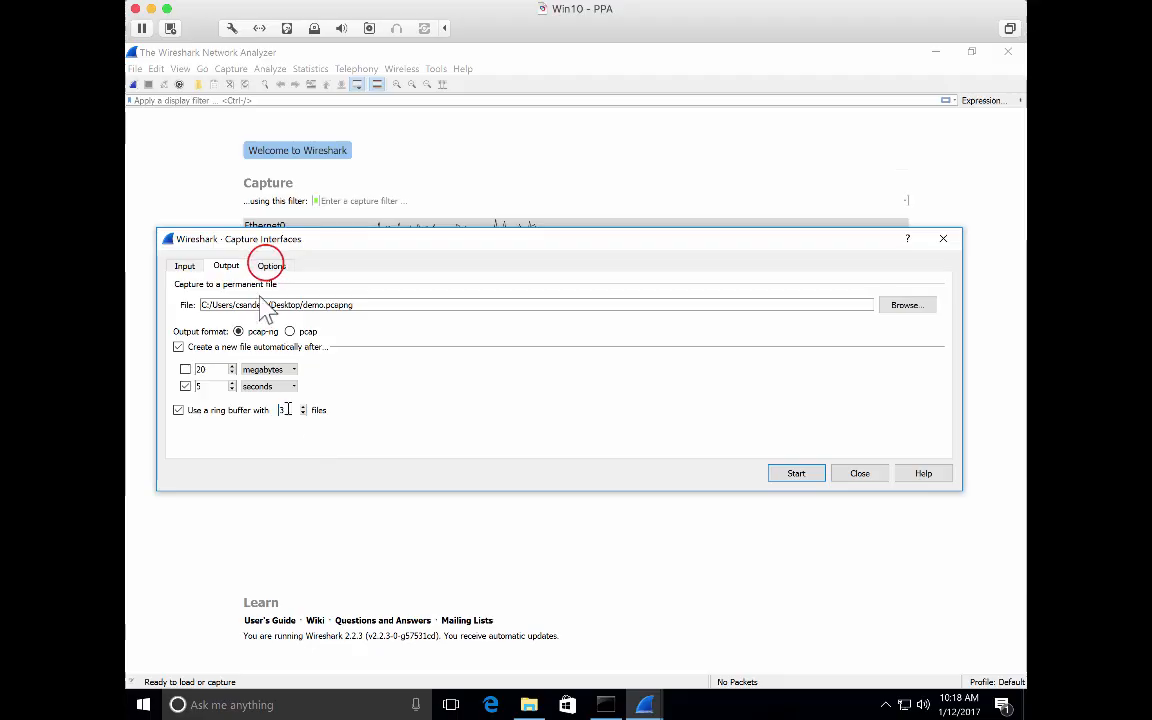
click(185, 398)
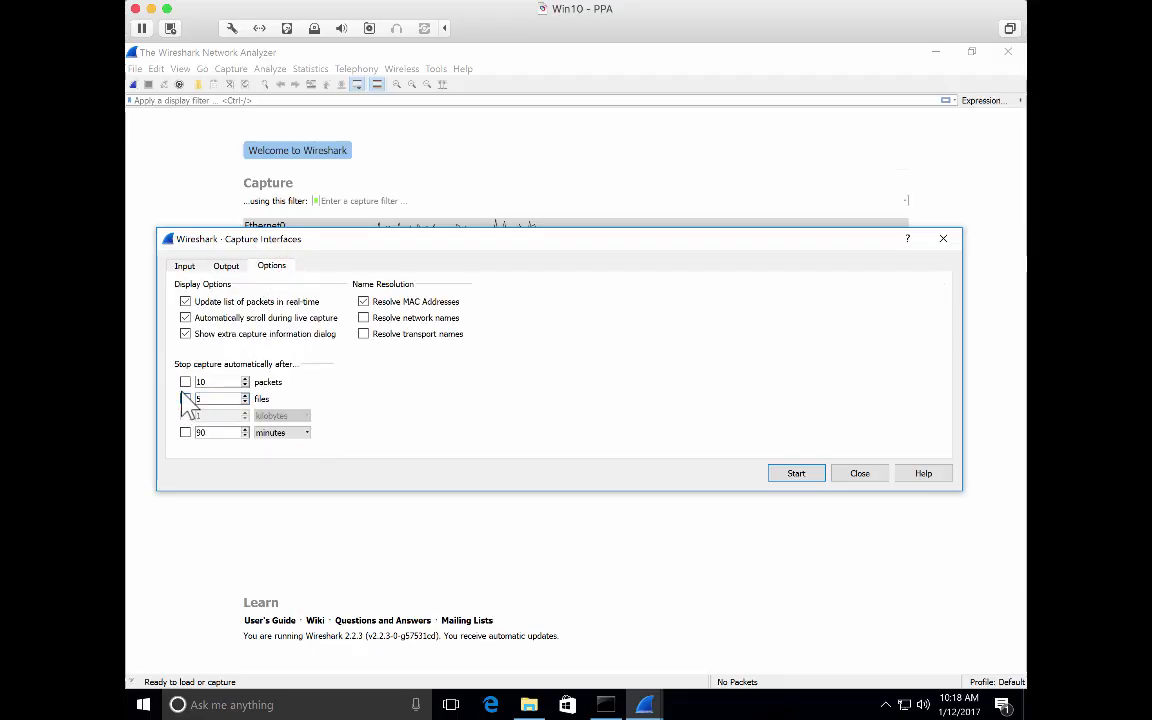
click(239, 265)
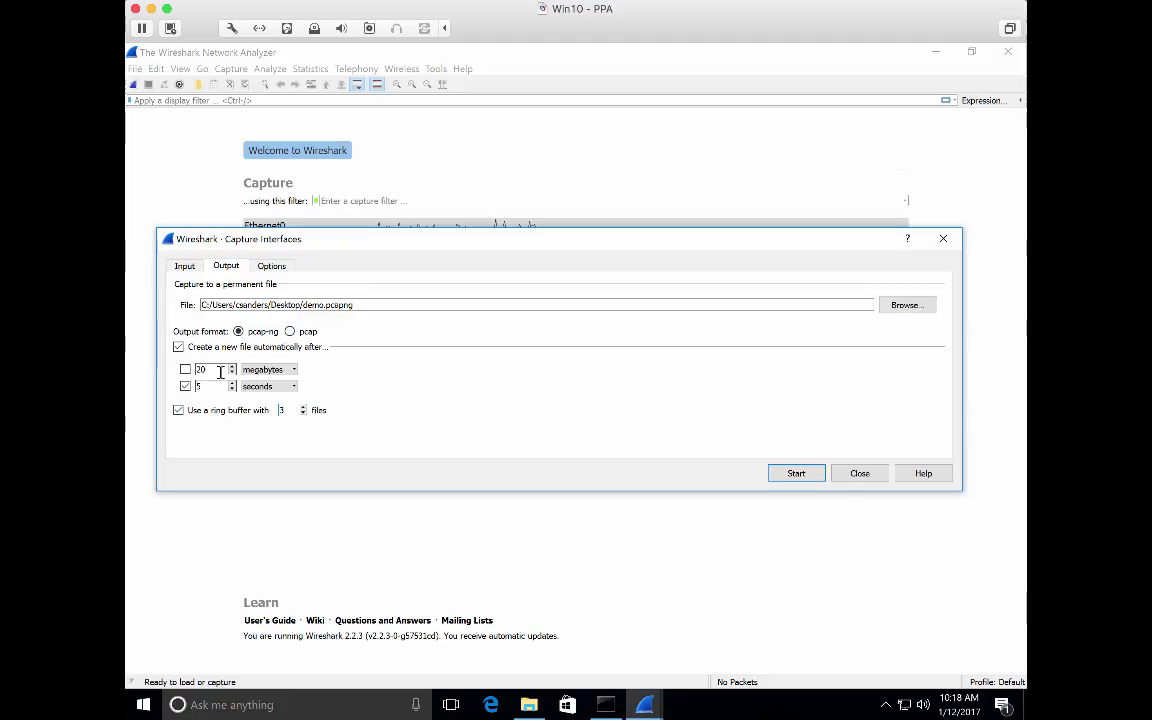
click(212, 437)
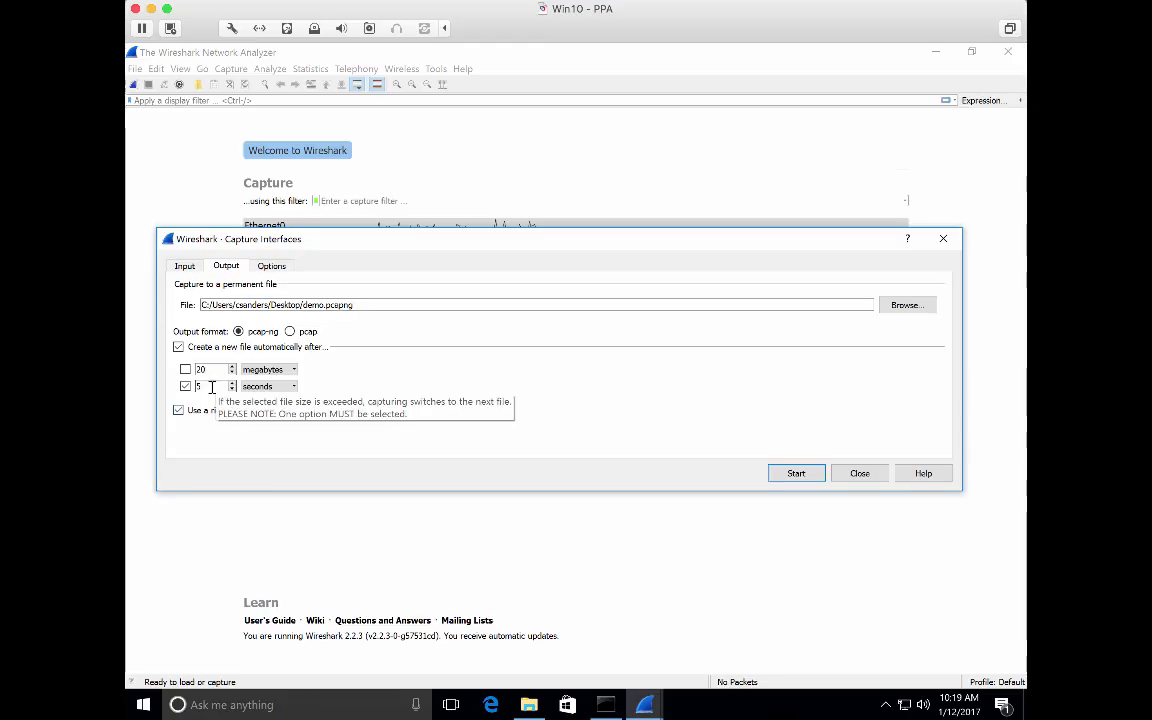
Step: Rename the capture's output file on the Desktop to ring.pcapng
click(319, 307)
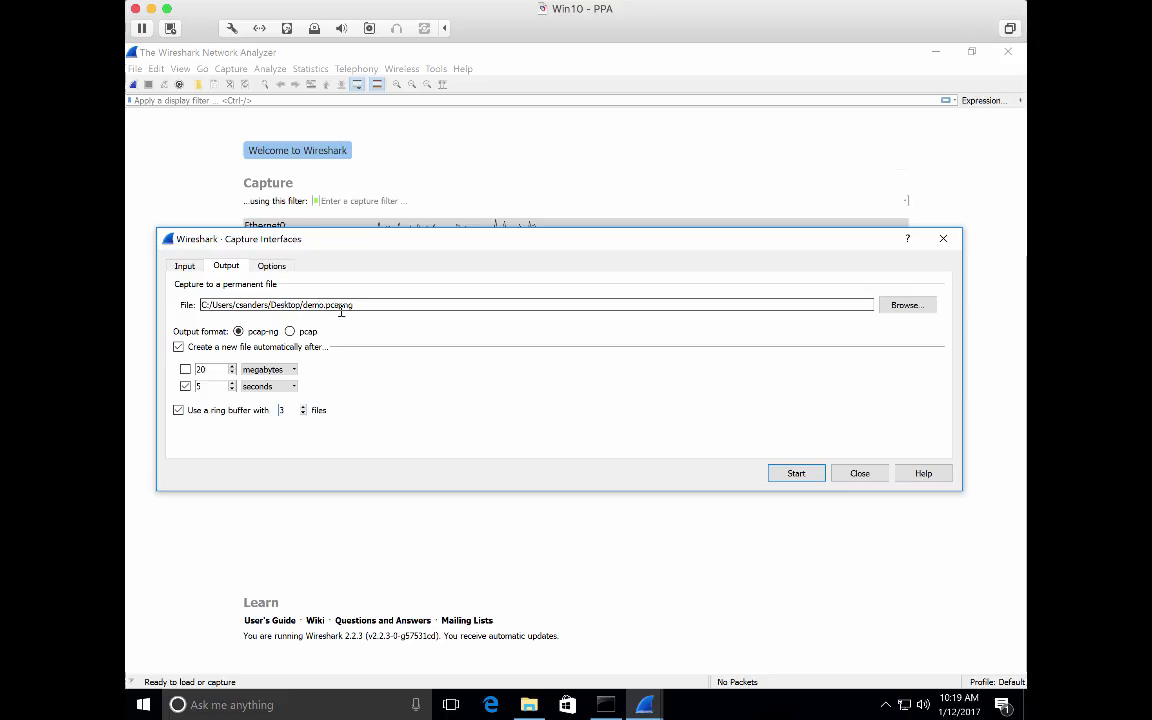
key(BackSpace)
key(BackSpace)
key(BackSpace)
key(BackSpace)
text(ring)
click(378, 306)
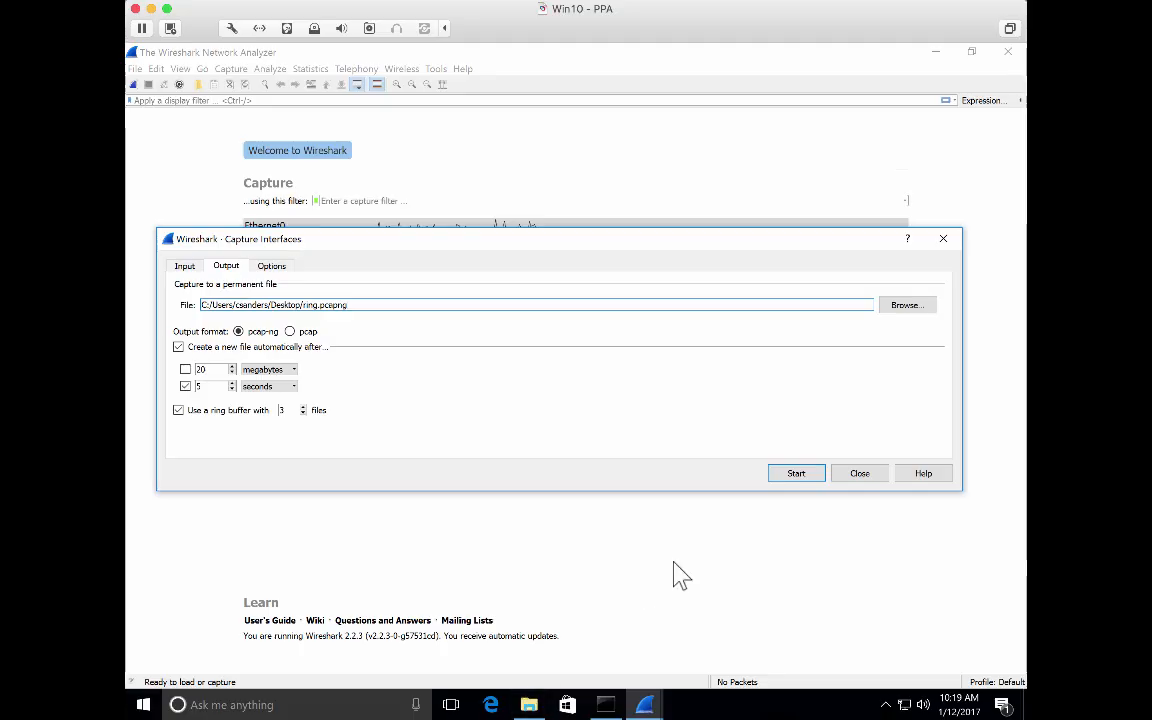
Step: Start the ring buffer capture and watch the ring files rotate on the Desktop in File Explorer
click(780, 473)
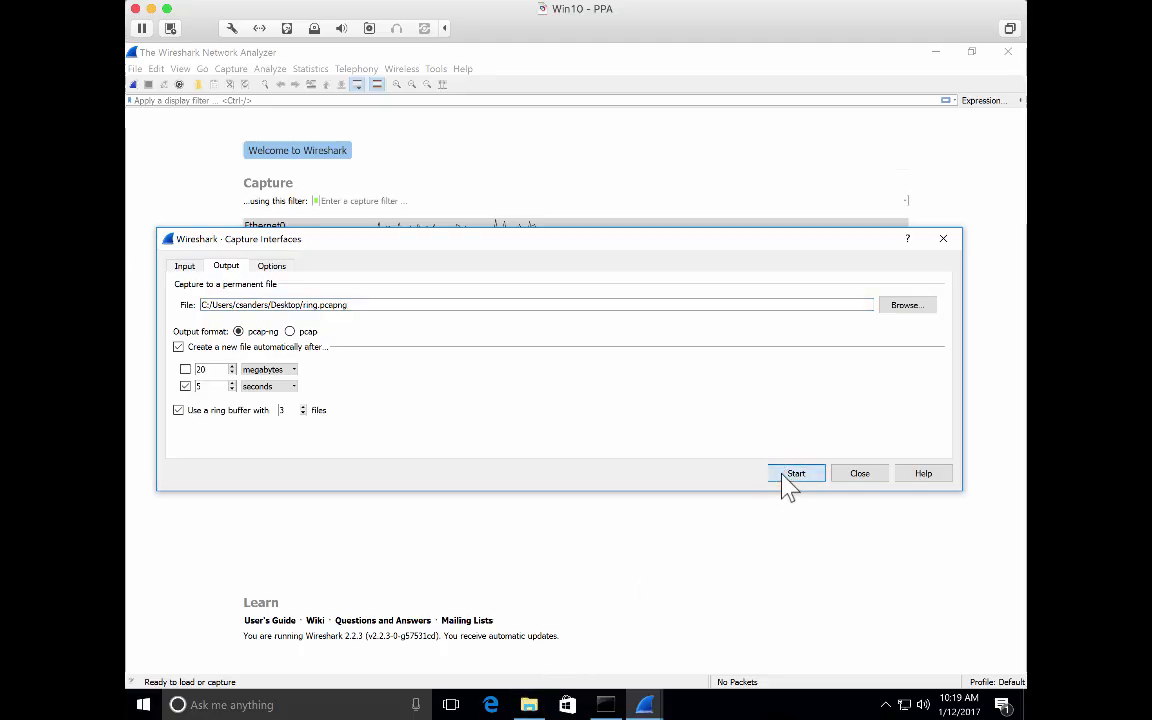
click(528, 705)
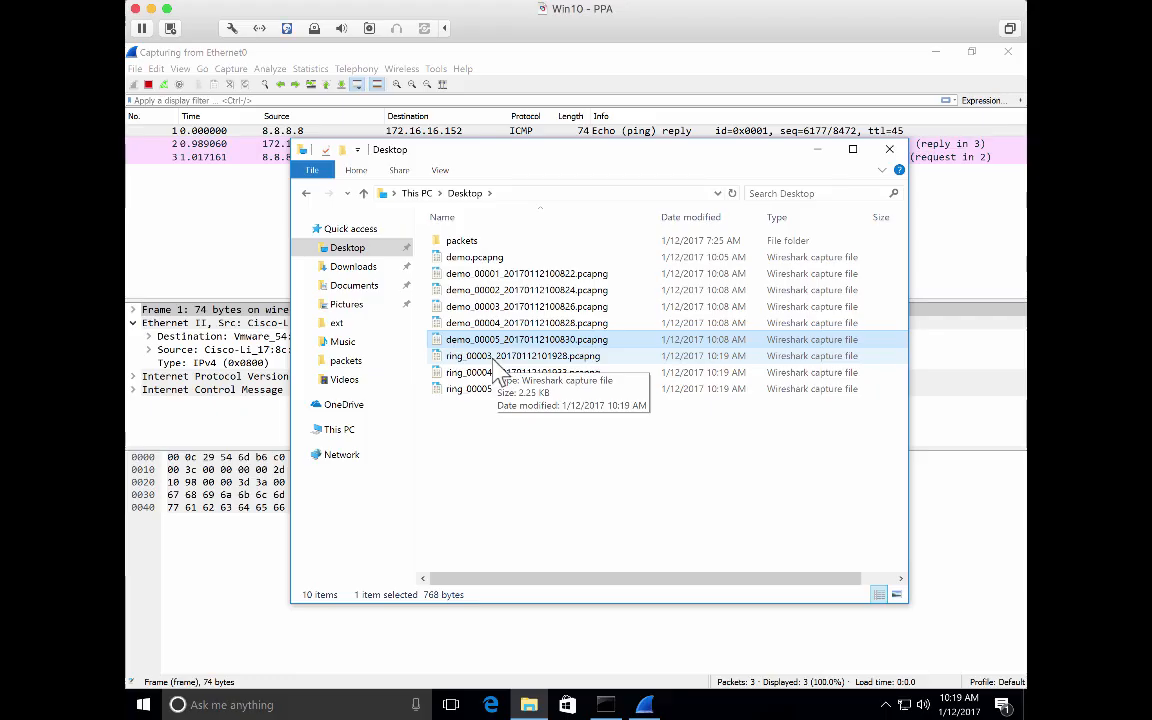
click(553, 440)
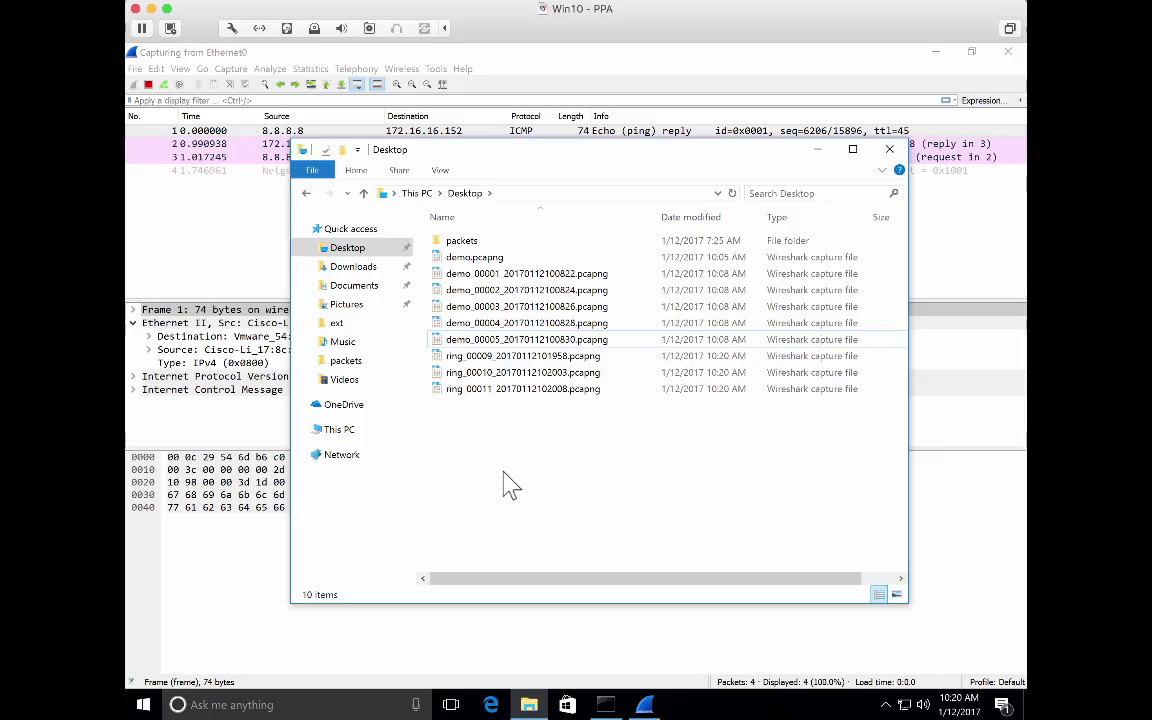
Step: Stop the ring buffer capture, view the list of files in its file set, and close the capture file
click(148, 84)
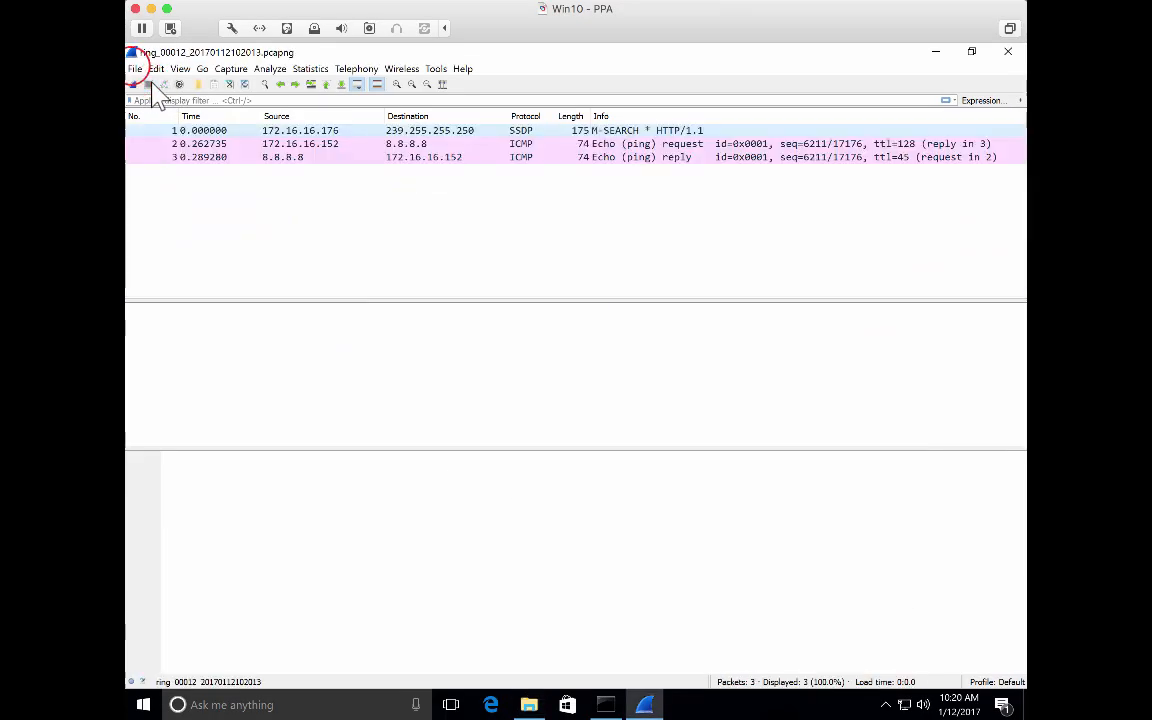
click(134, 68)
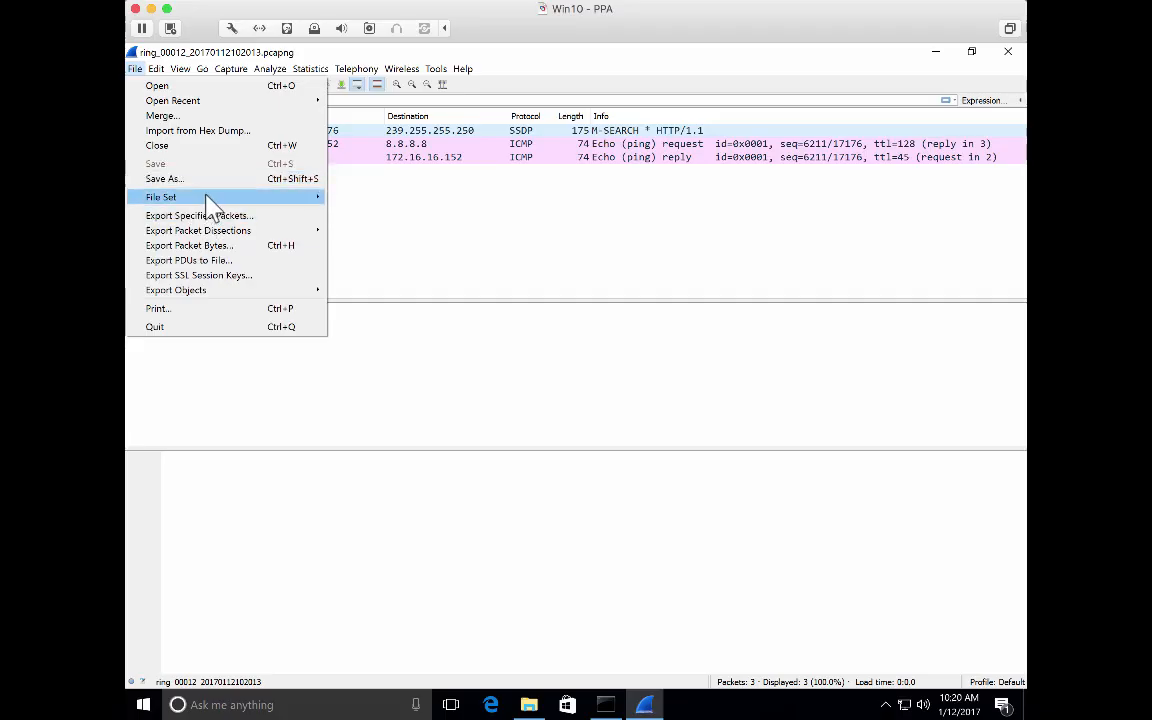
click(330, 197)
click(333, 200)
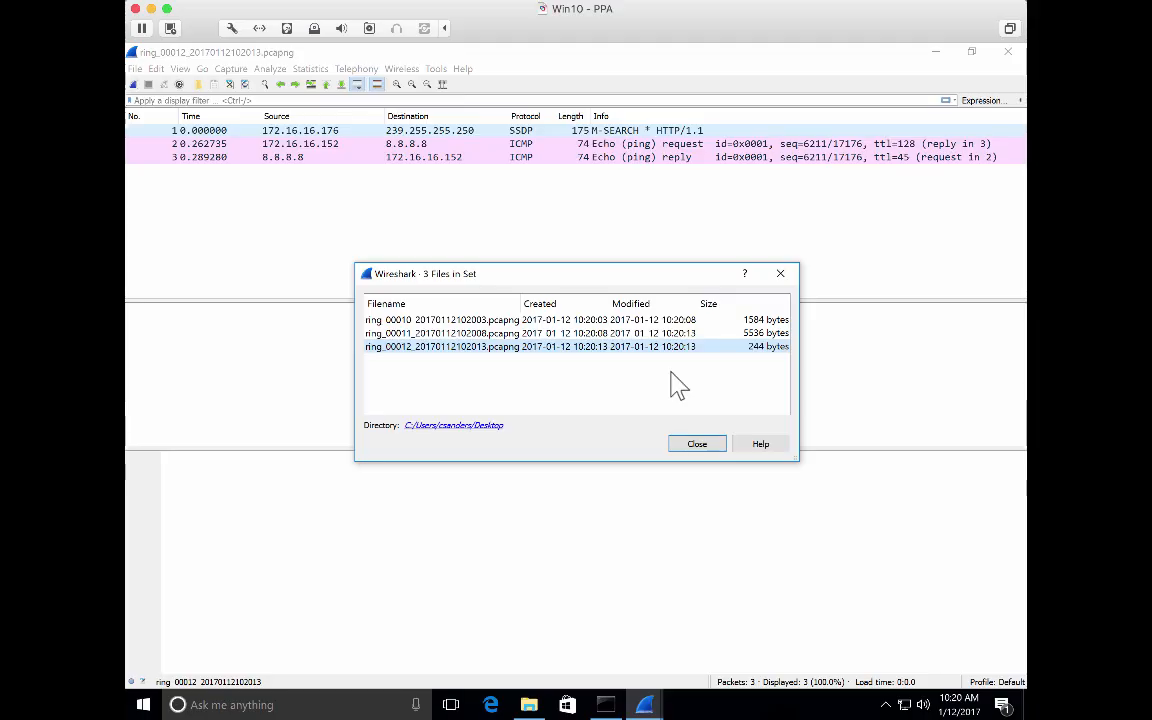
click(701, 446)
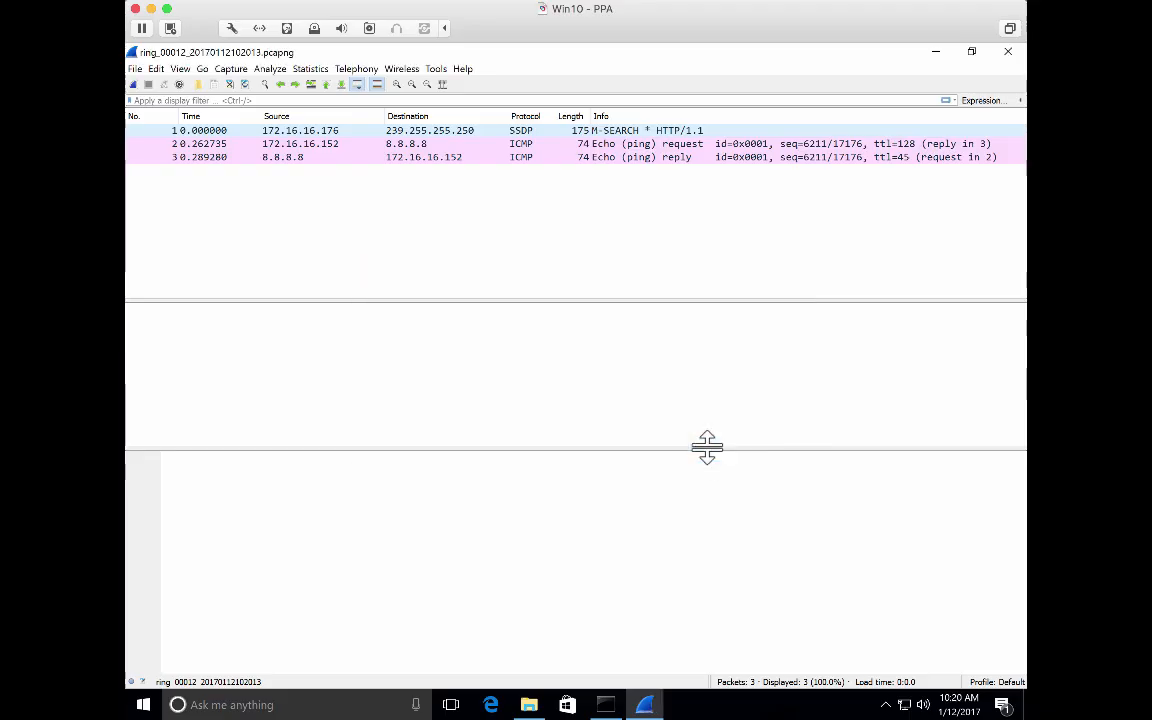
click(230, 84)
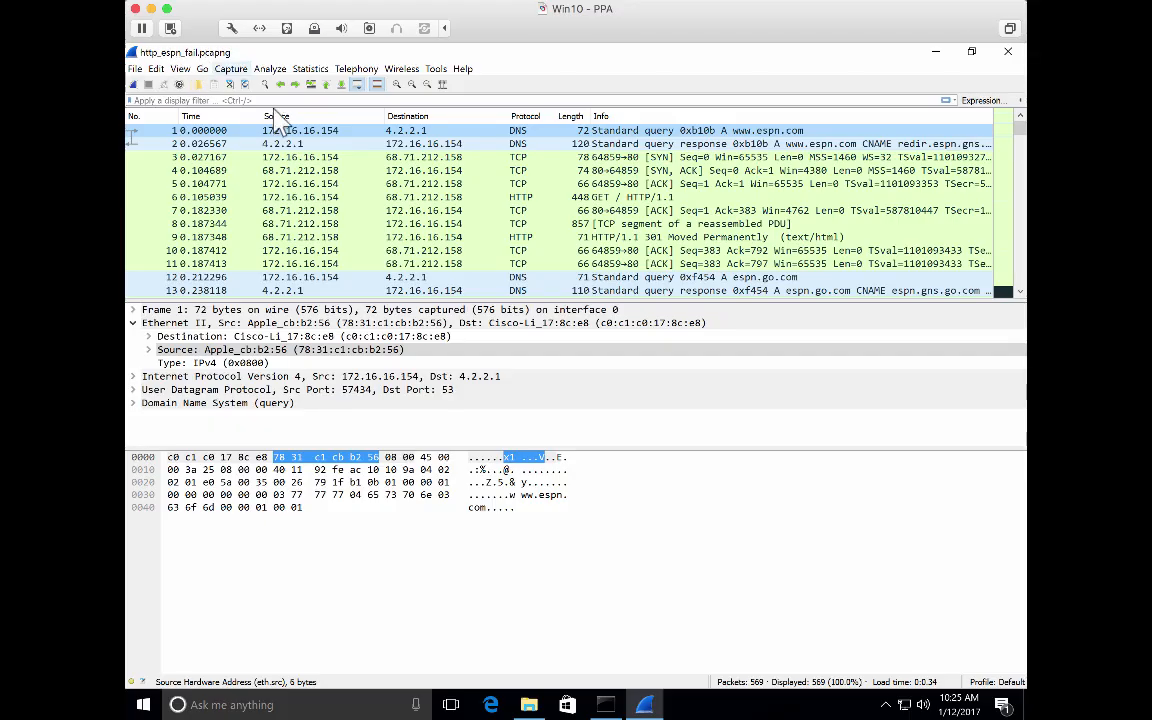
Step: Look through the packets of http_espn_fail.pcapng and apply the display filter dns
scroll(478, 186, down, 4)
scroll(478, 186, down, 17)
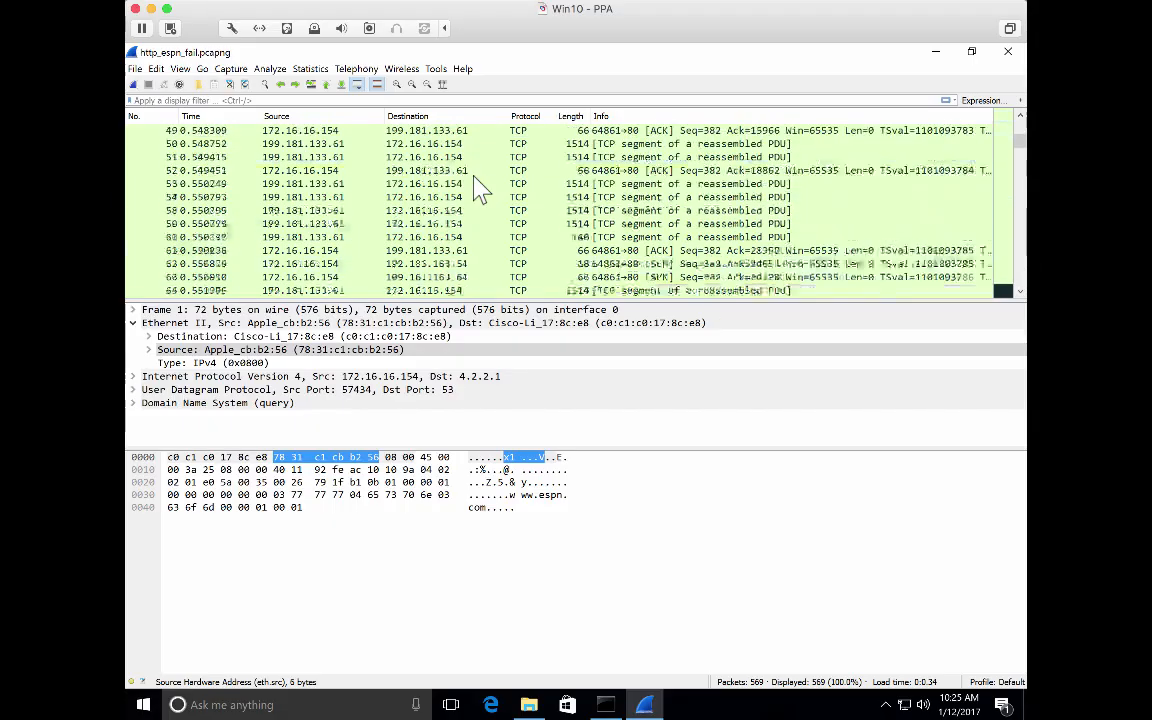
scroll(478, 186, up, 20)
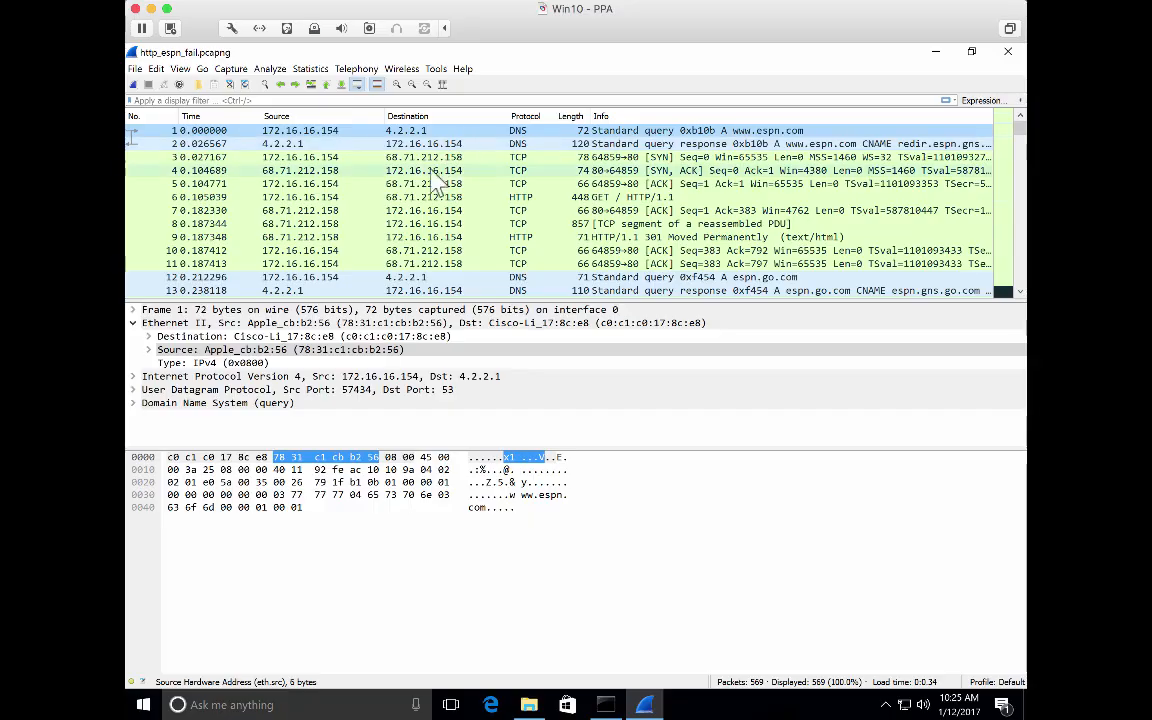
scroll(375, 213, down, 20)
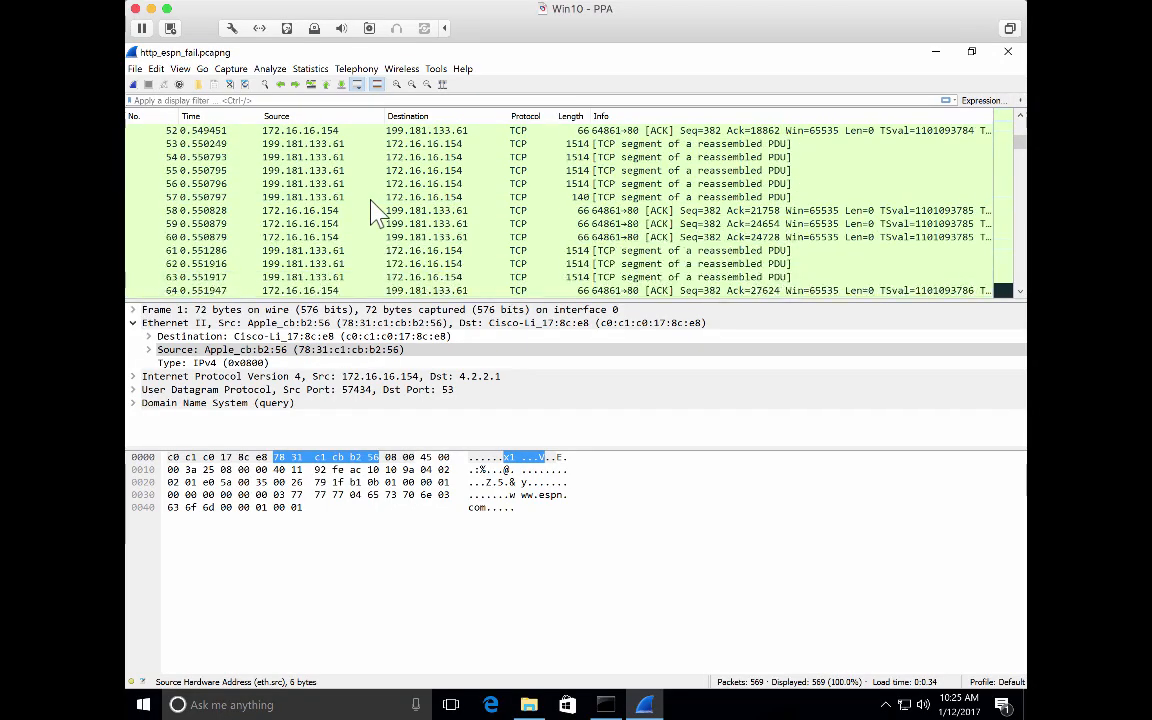
scroll(375, 213, up, 20)
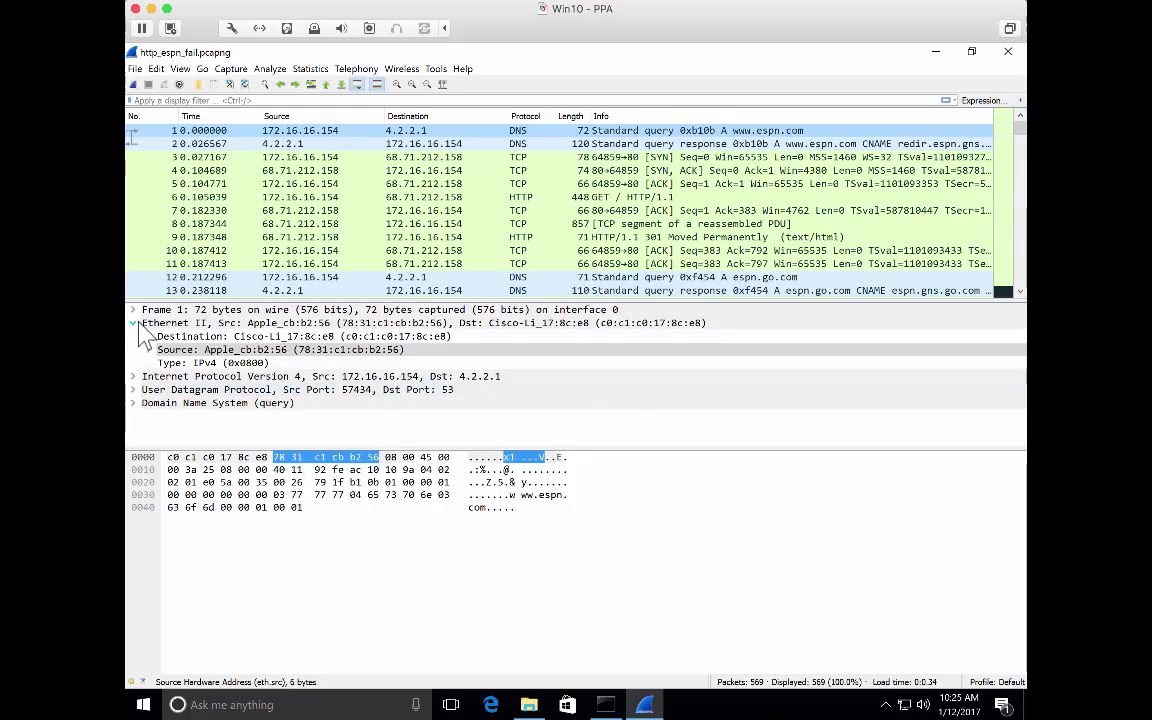
click(157, 102)
click(158, 102)
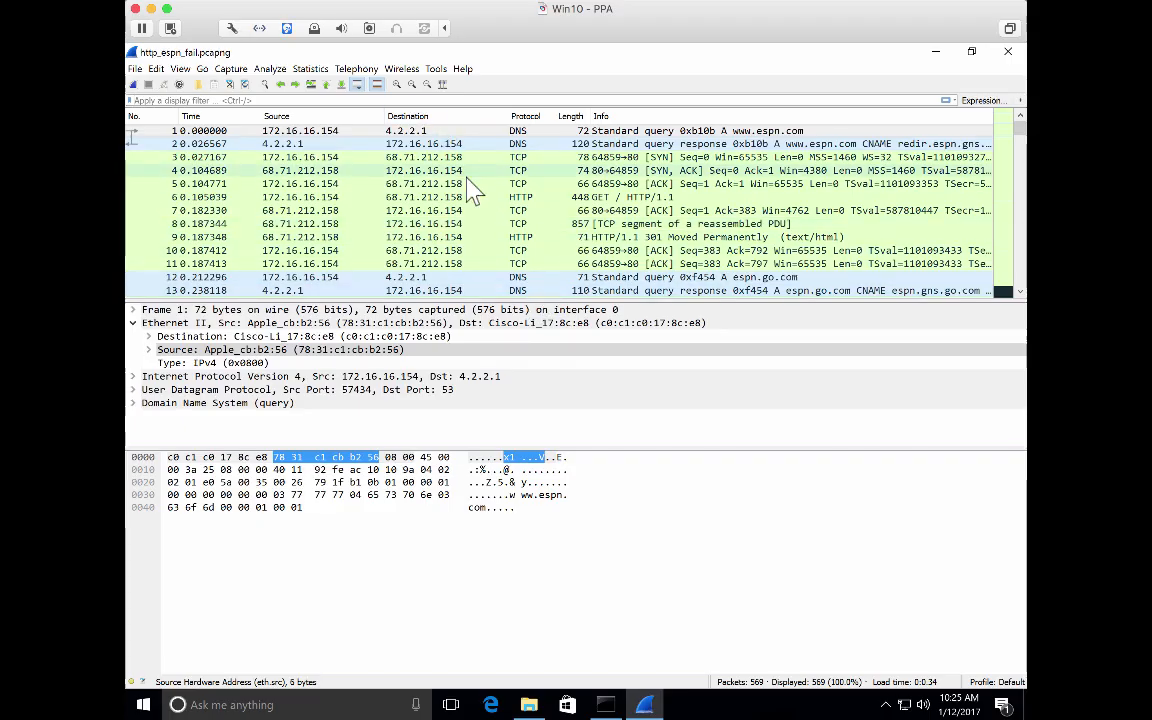
key(ctrl+slash)
text(dns)
key(Return)
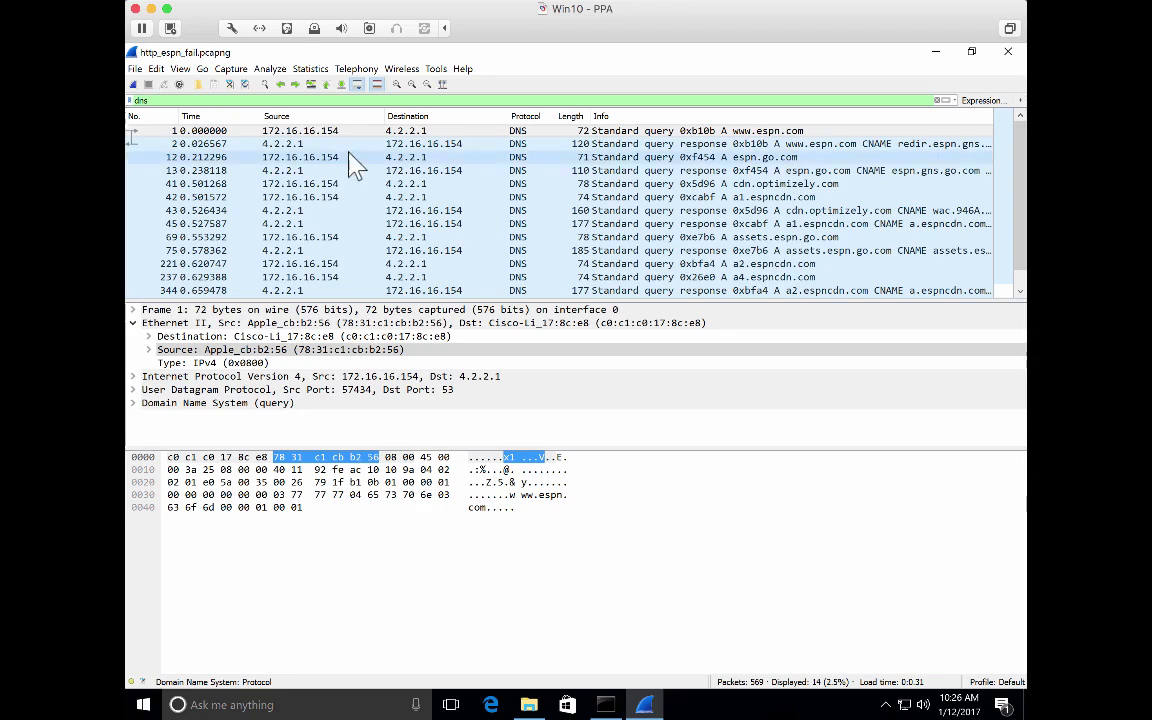
Step: Review the filtered DNS packets and clear the display filter
scroll(355, 168, down, 1)
scroll(355, 168, up, 1)
click(936, 101)
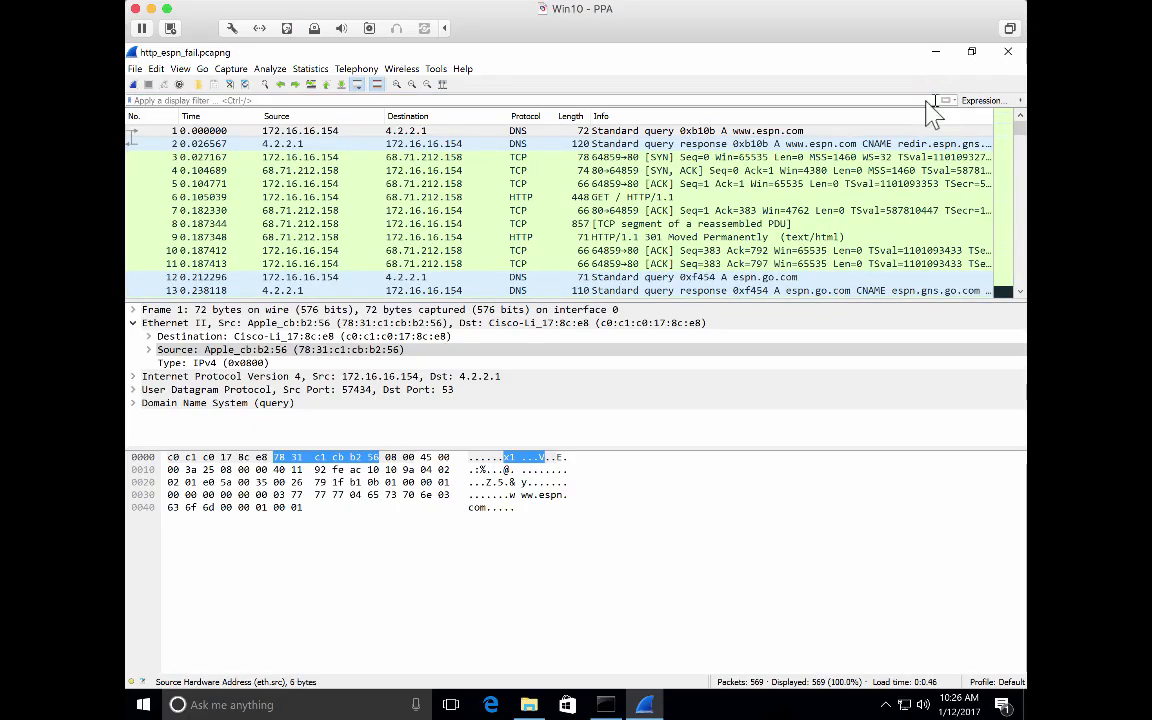
Step: Reapply the display filter dns to the full packet list and look over the matching packets
click(537, 100)
text(dns)
key(Return)
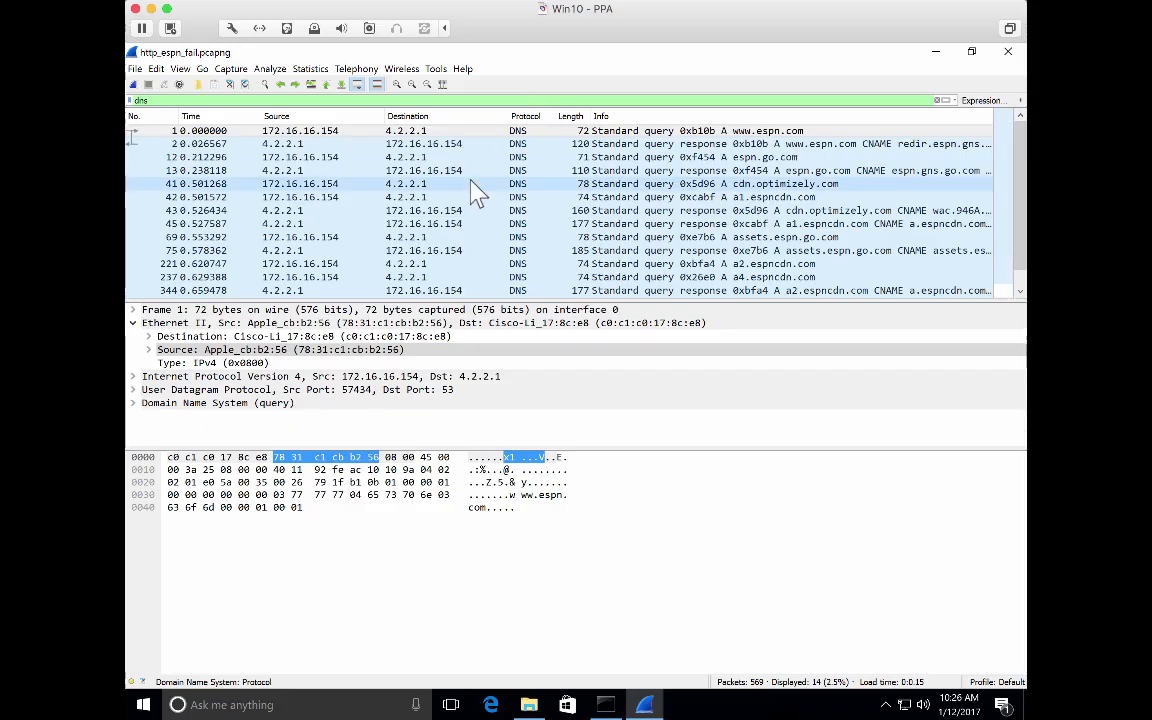
scroll(478, 193, down, 1)
scroll(478, 193, up, 1)
click(133, 68)
click(163, 178)
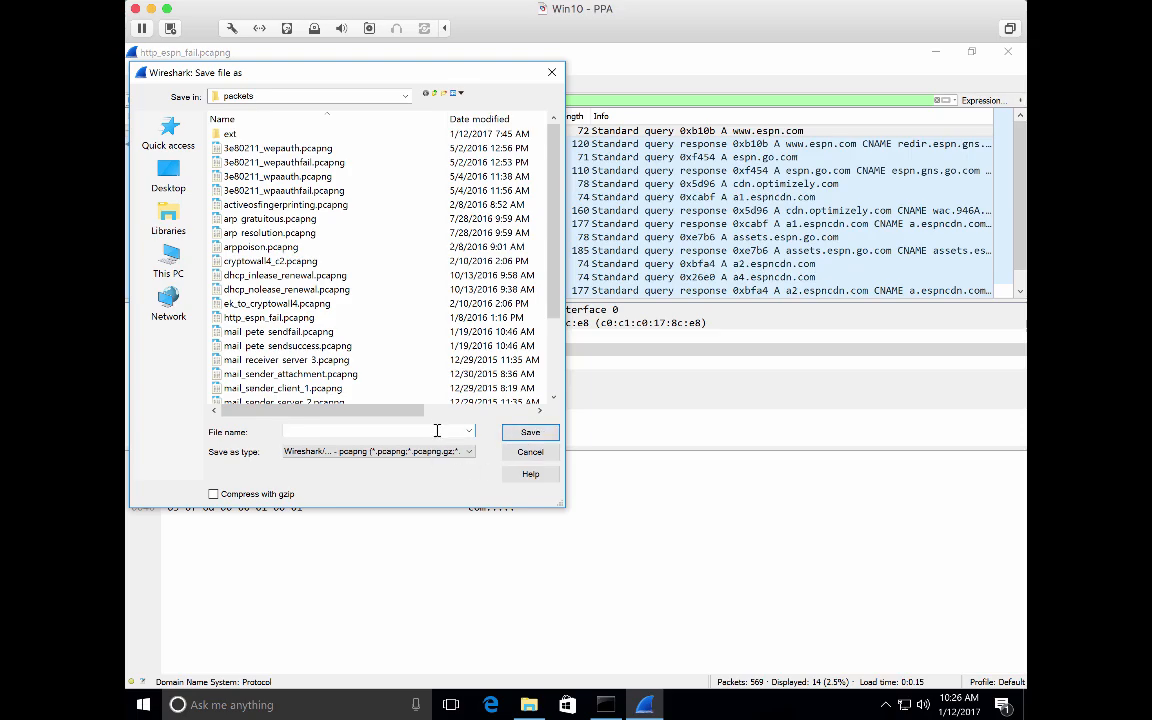
click(530, 451)
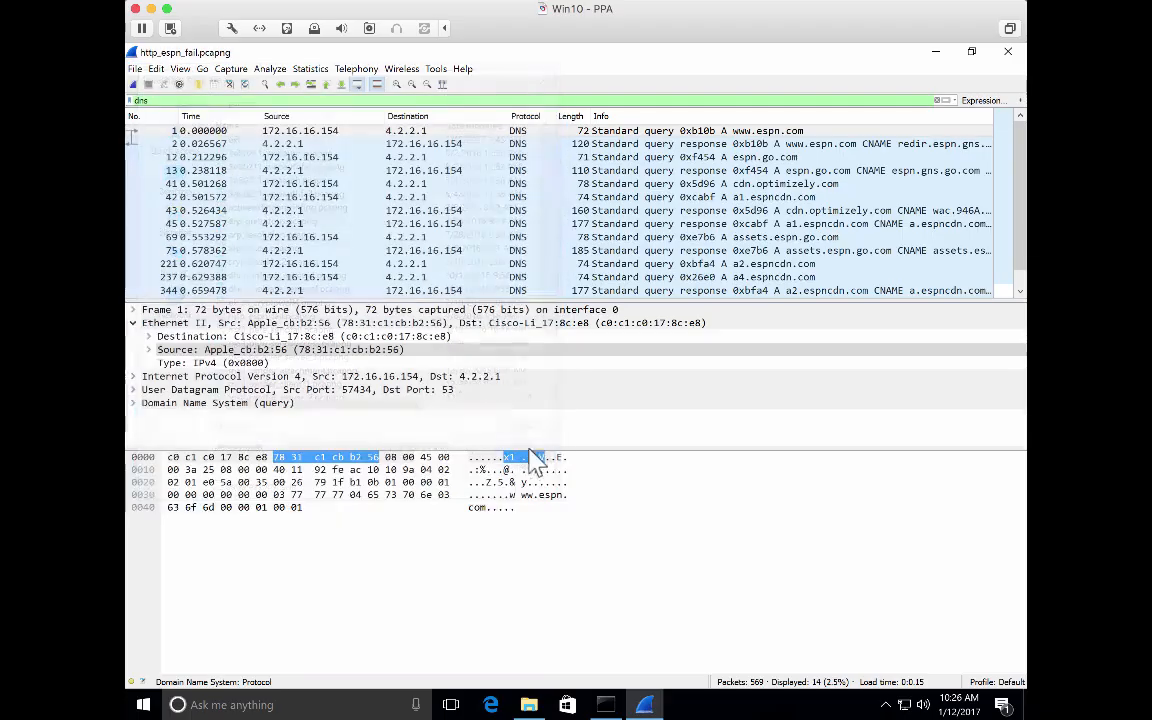
Step: Export all displayed packets, not all captured ones, to the Desktop as export1 in pcapng format
click(135, 69)
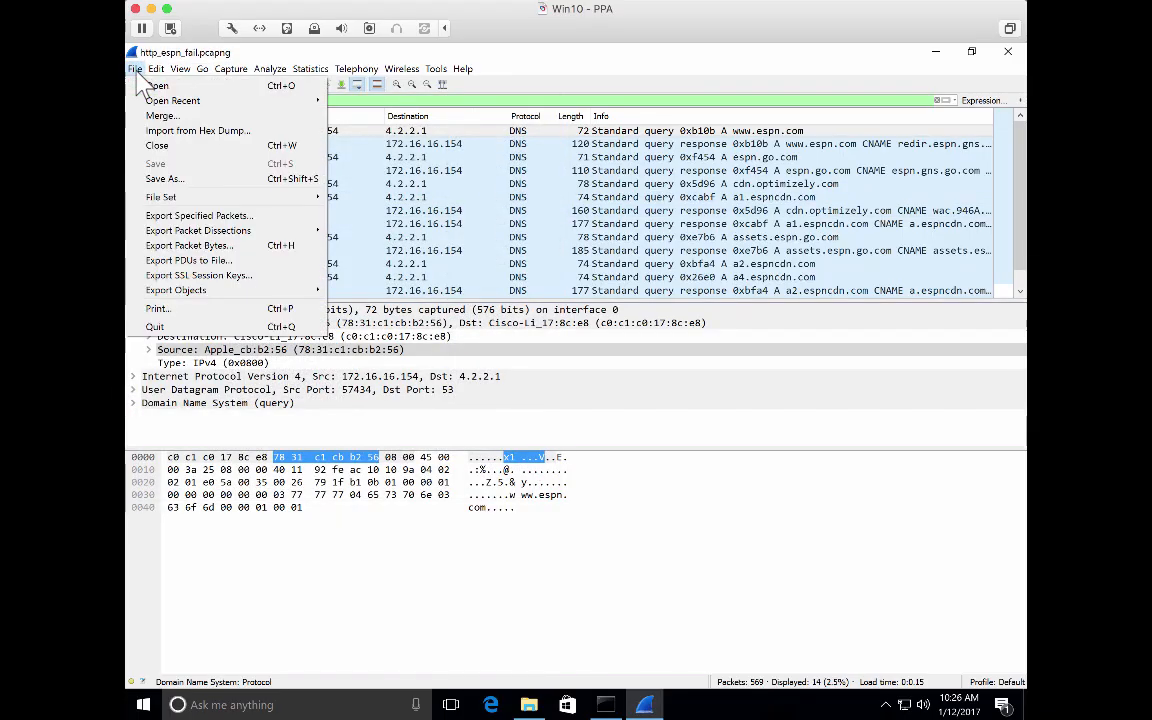
click(264, 224)
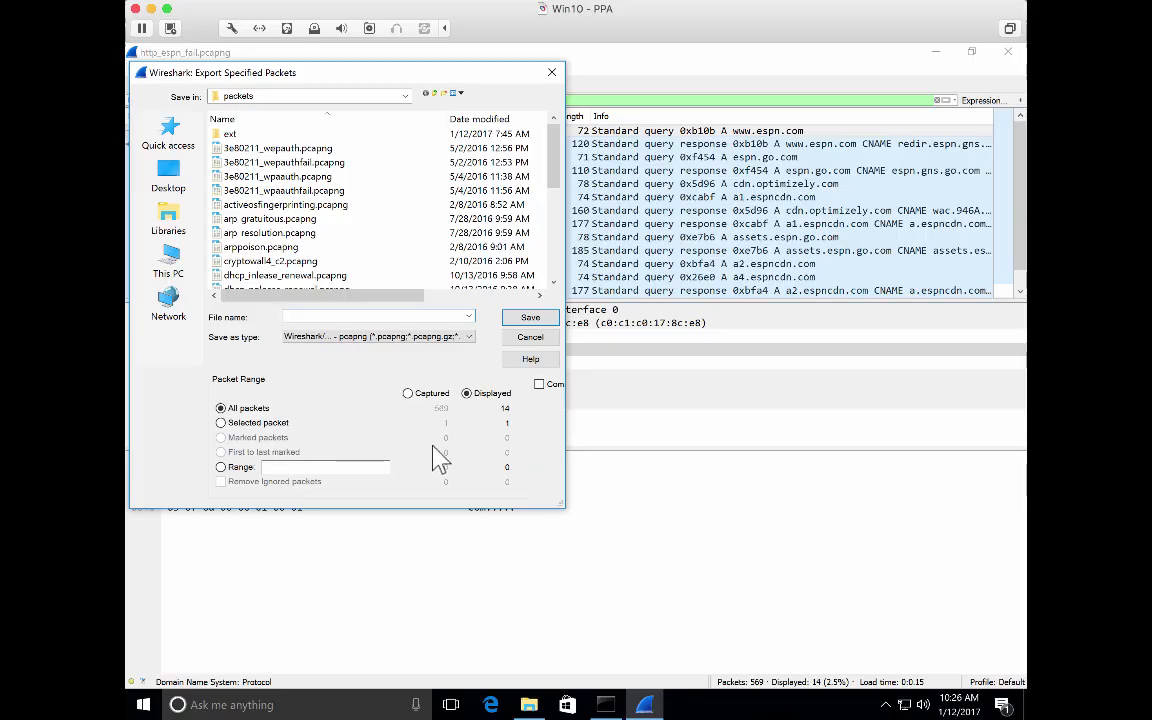
click(165, 168)
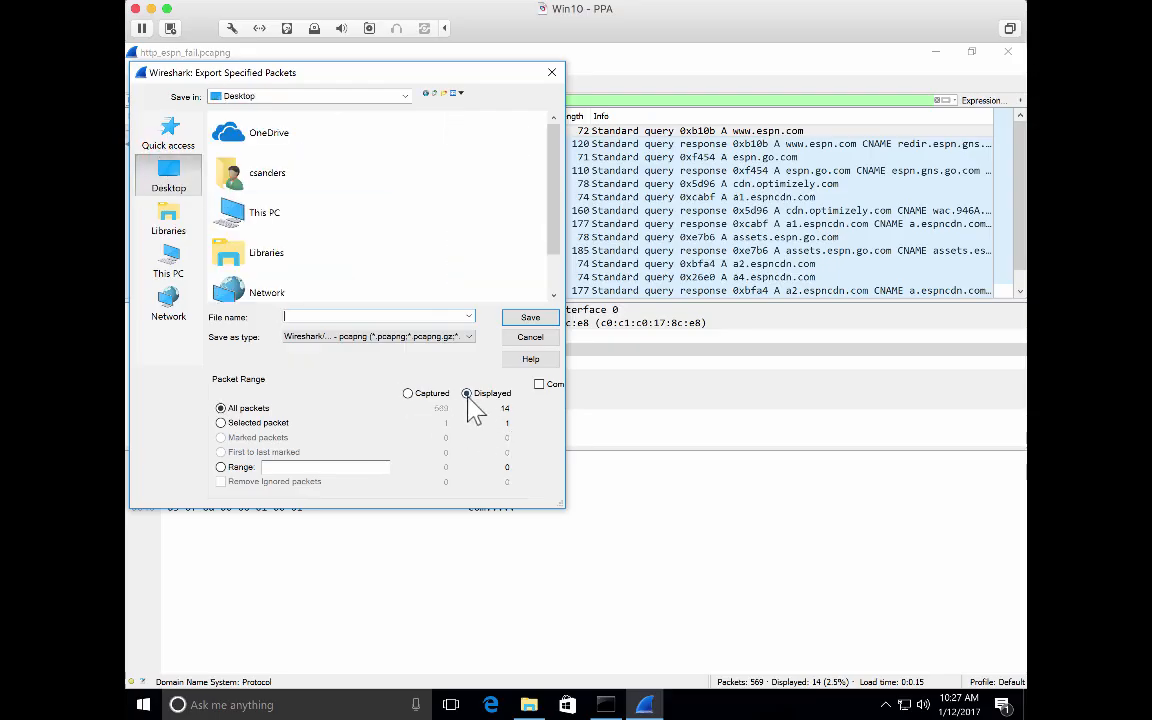
click(411, 393)
click(376, 316)
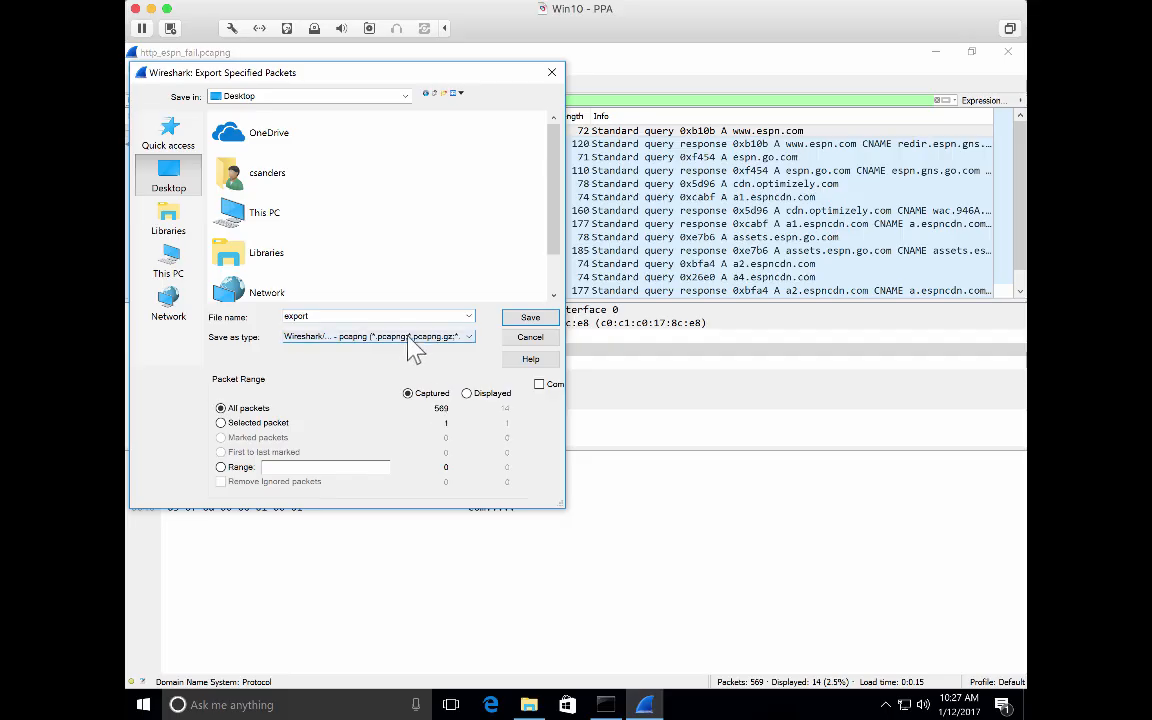
text(1)
click(466, 393)
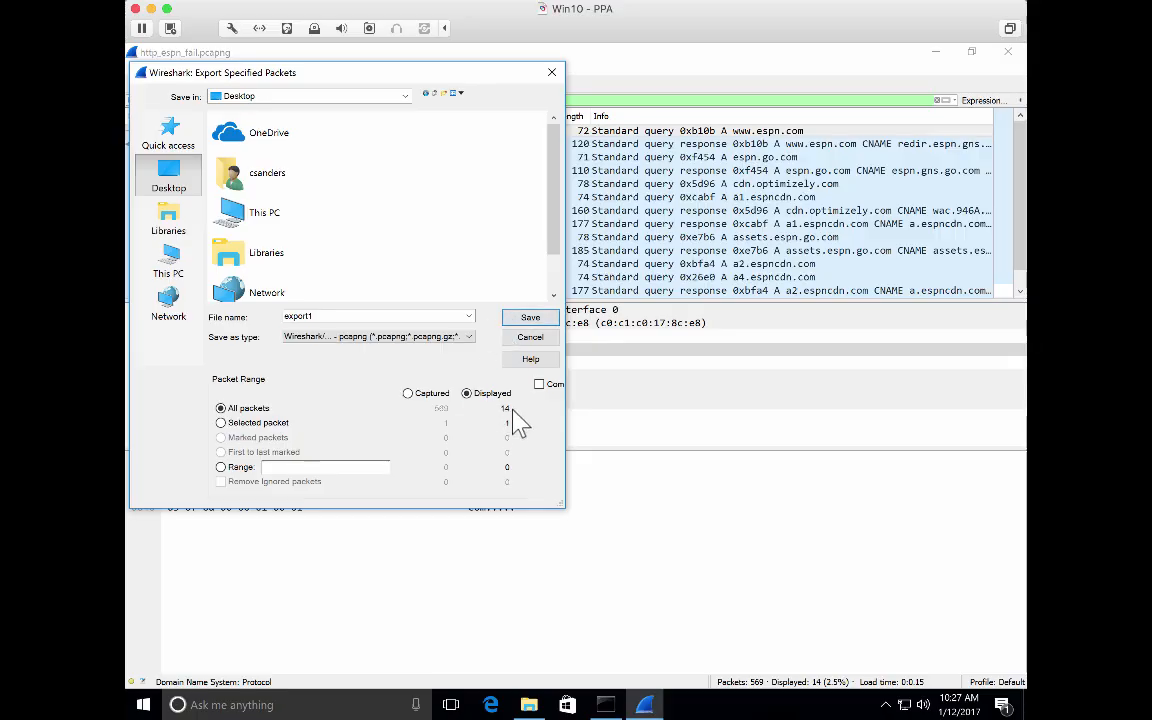
click(514, 318)
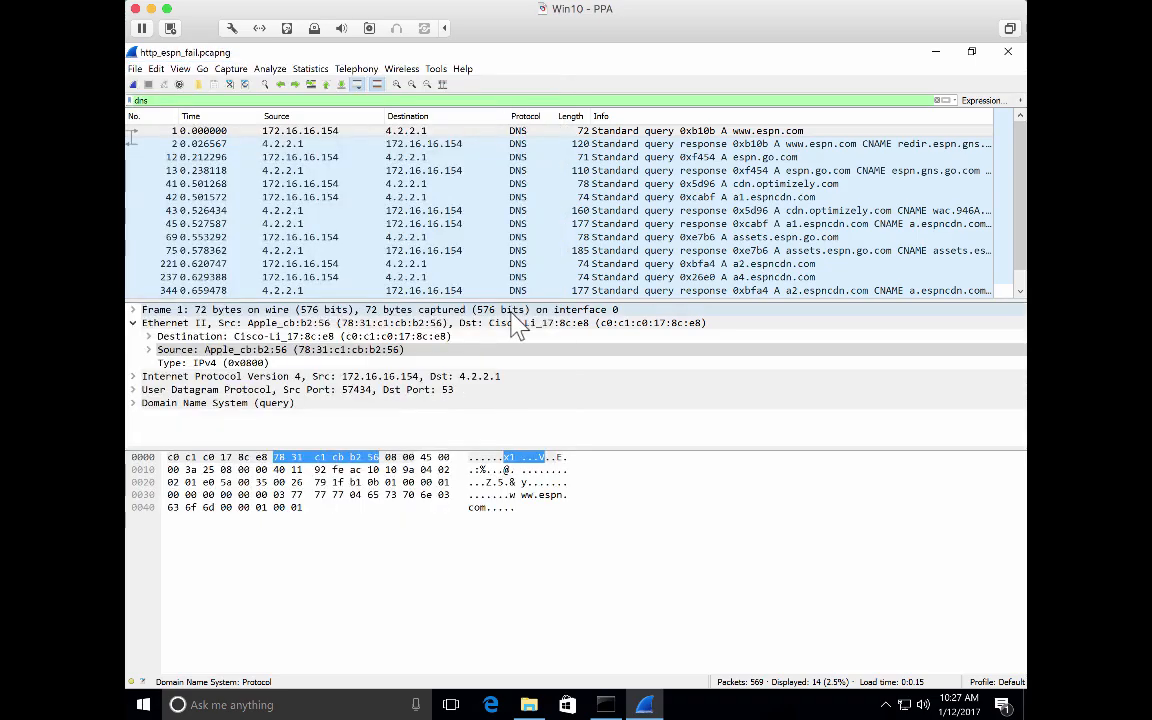
Step: Open export1.pcapng from the Desktop in File Explorer and check which packets it contains
click(527, 706)
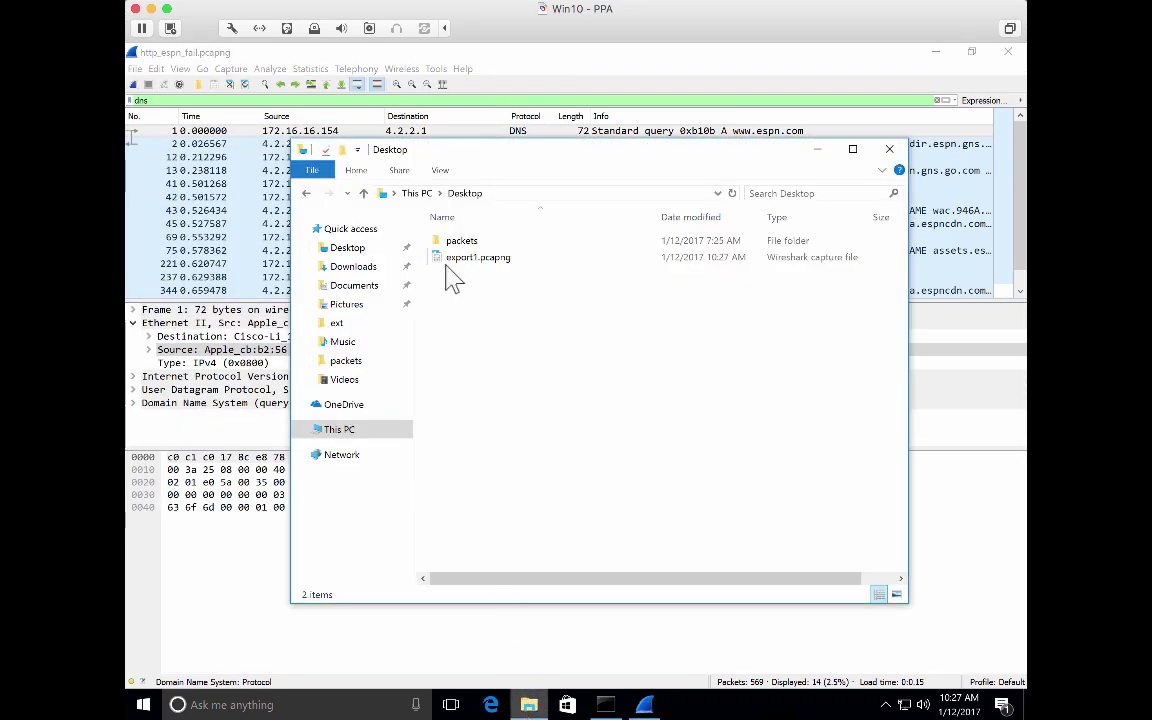
double_click(465, 258)
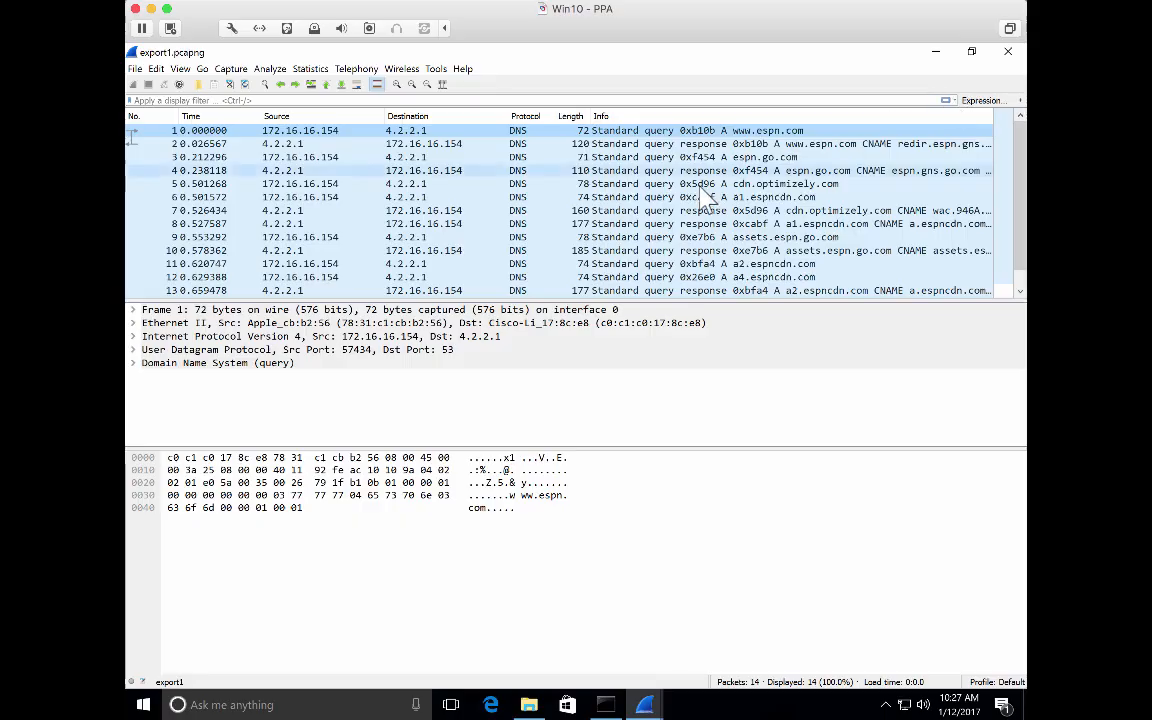
scroll(705, 197, down, 1)
scroll(705, 197, up, 1)
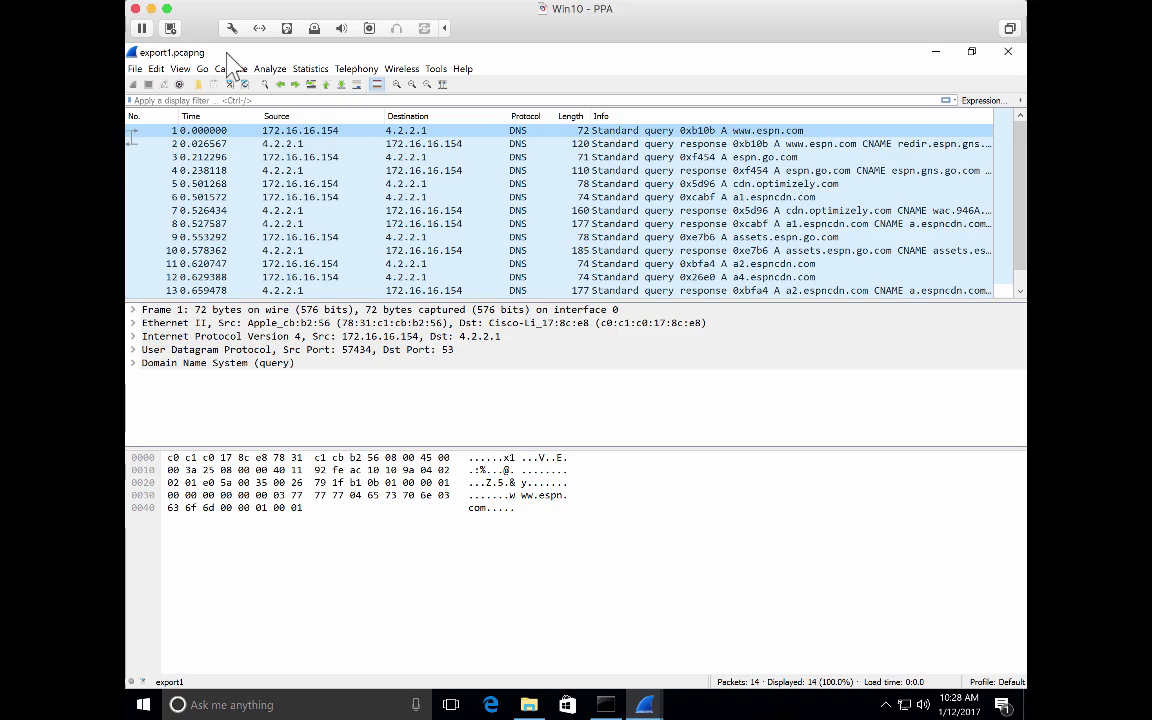
Step: Close the exported capture and open http_espn_fail.pcapng from the packets folder on the Desktop
click(229, 84)
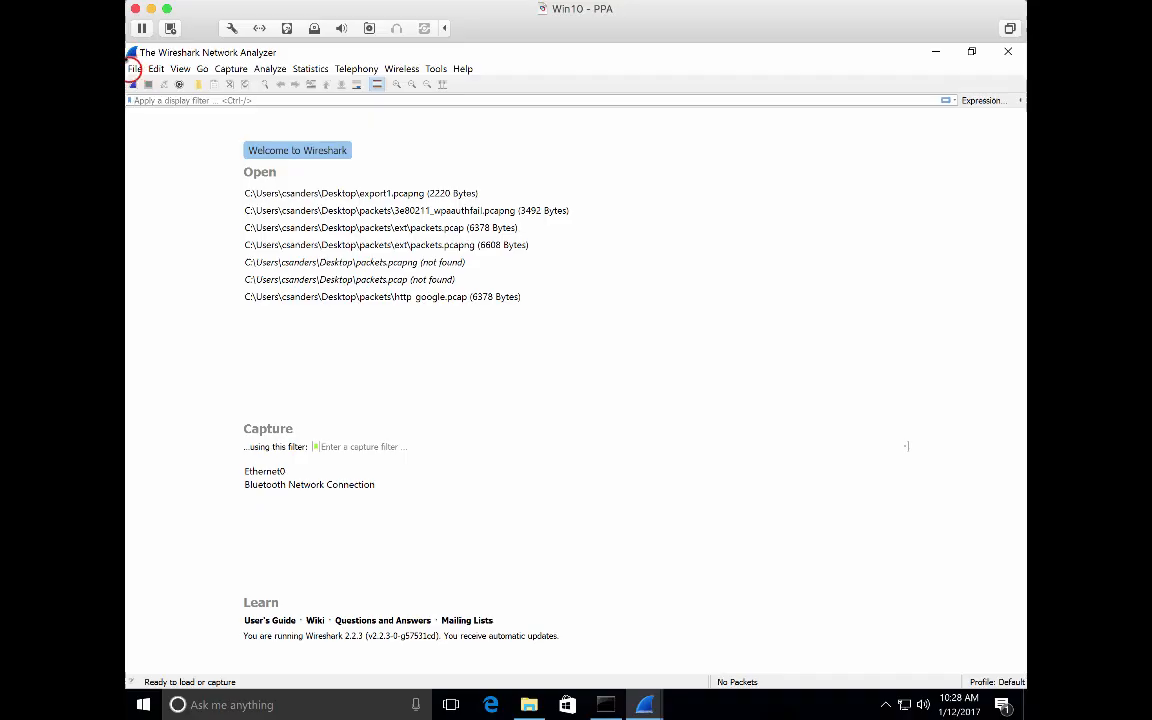
click(133, 70)
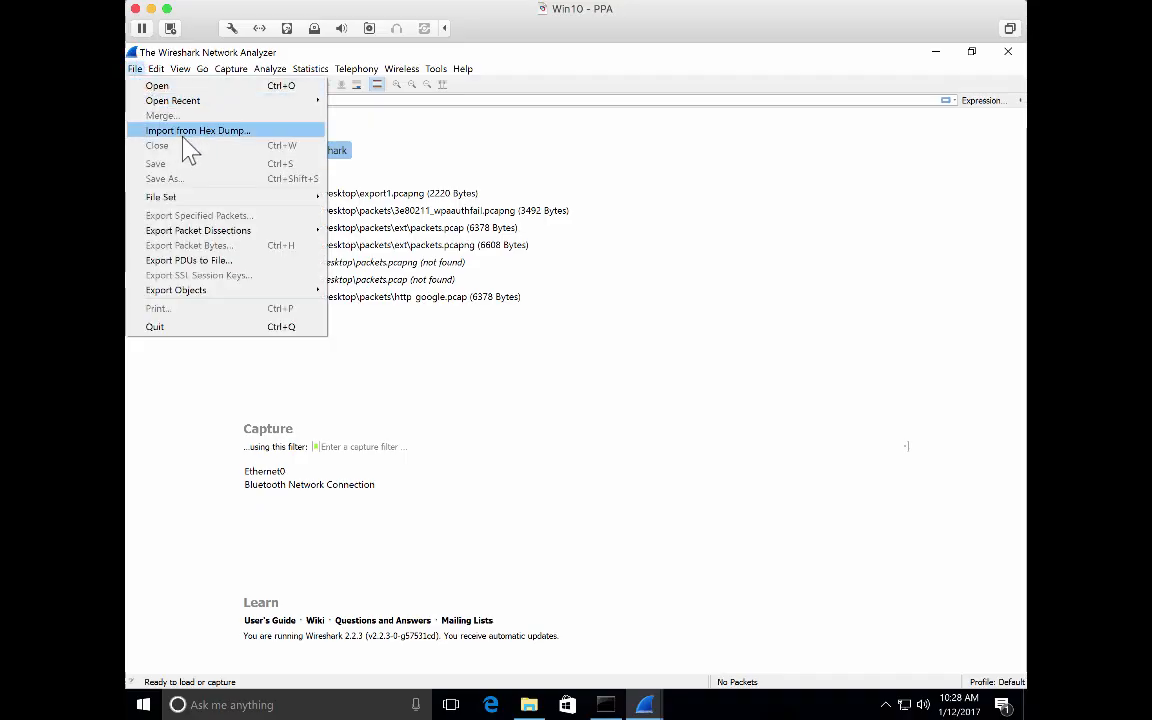
click(186, 87)
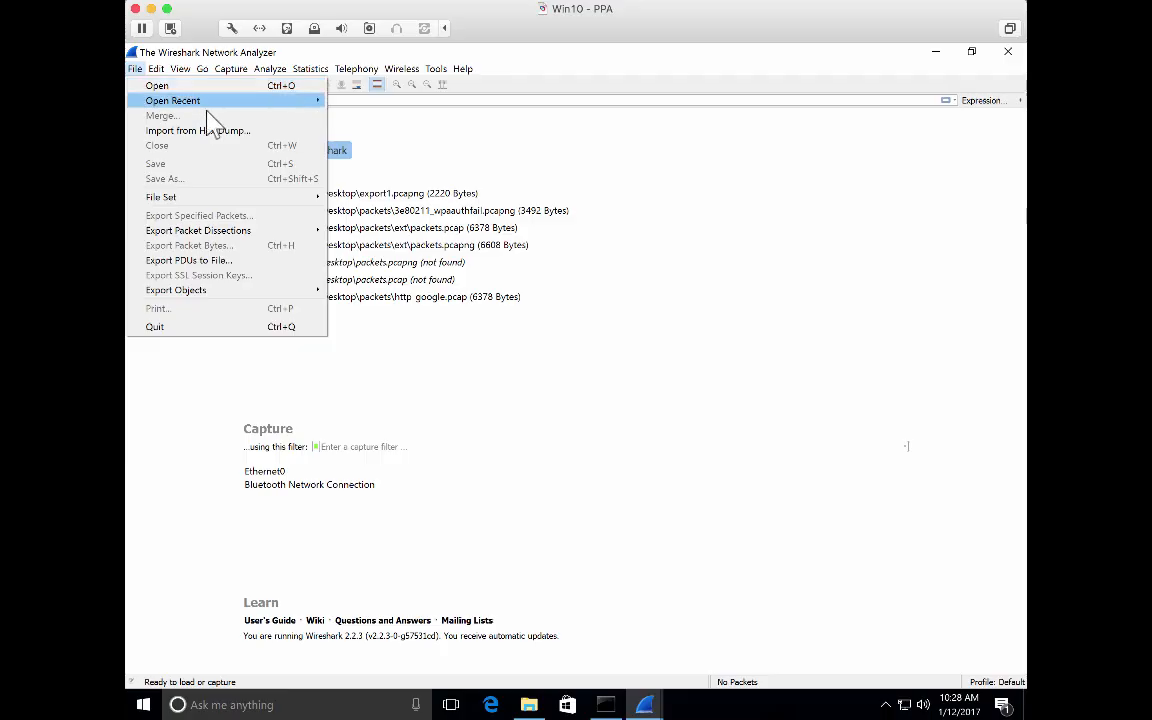
click(203, 87)
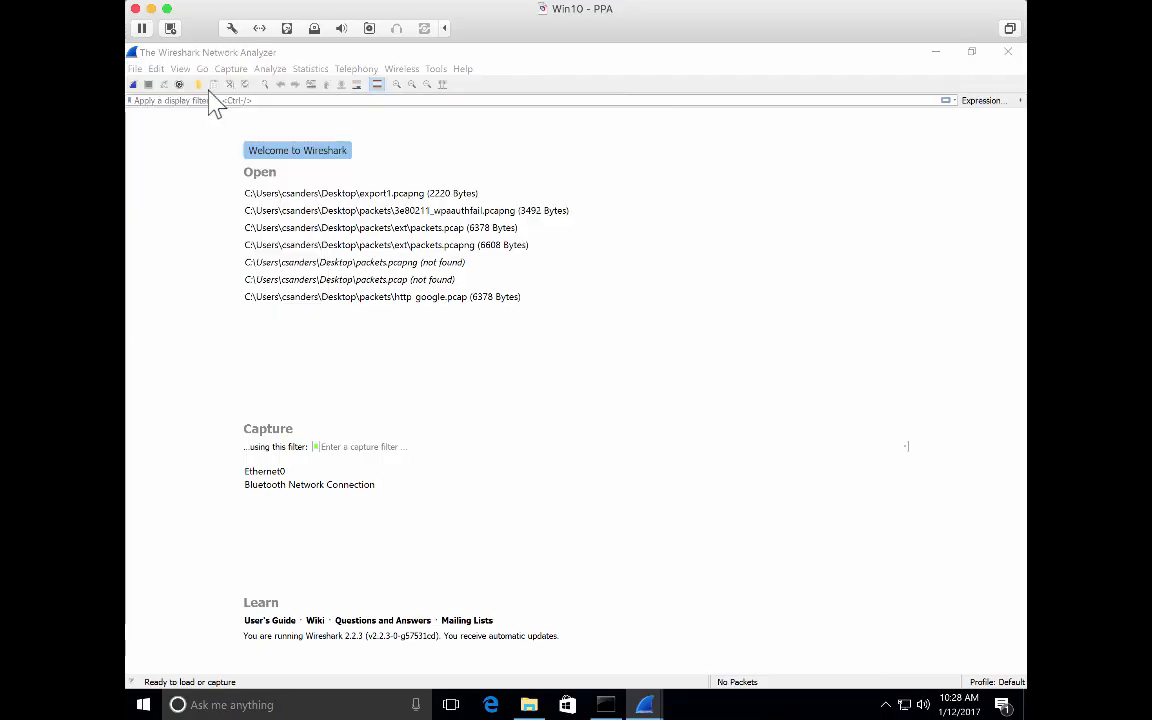
click(241, 133)
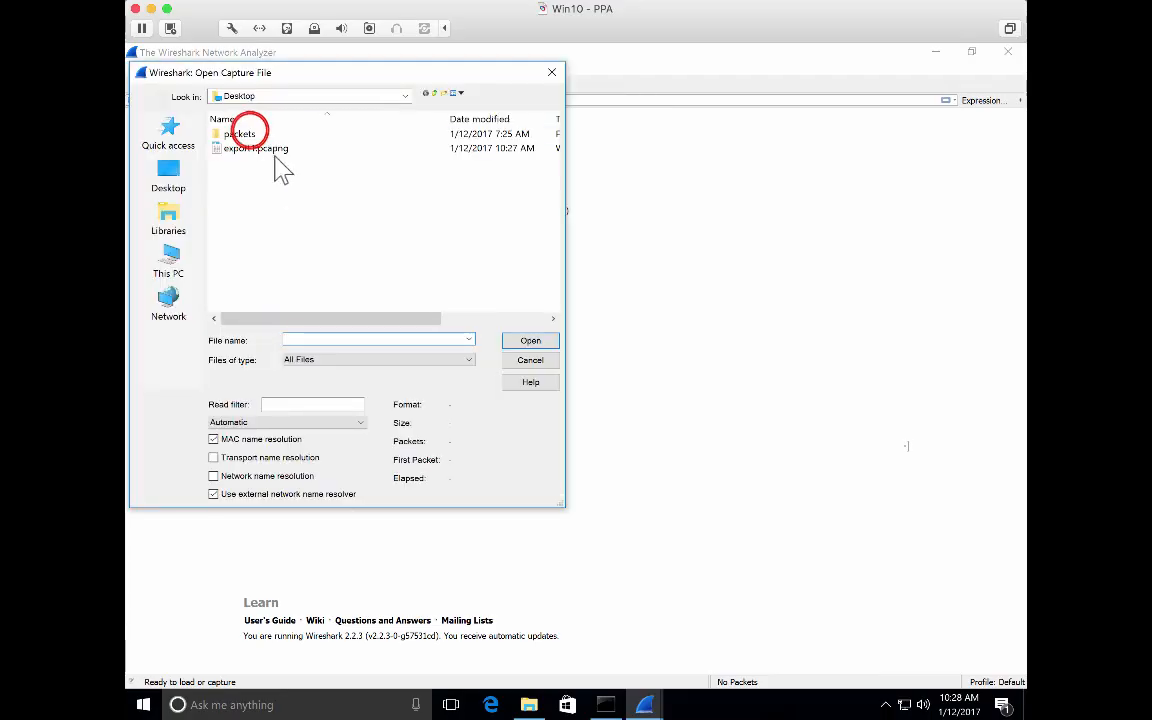
double_click(245, 131)
scroll(278, 215, down, 5)
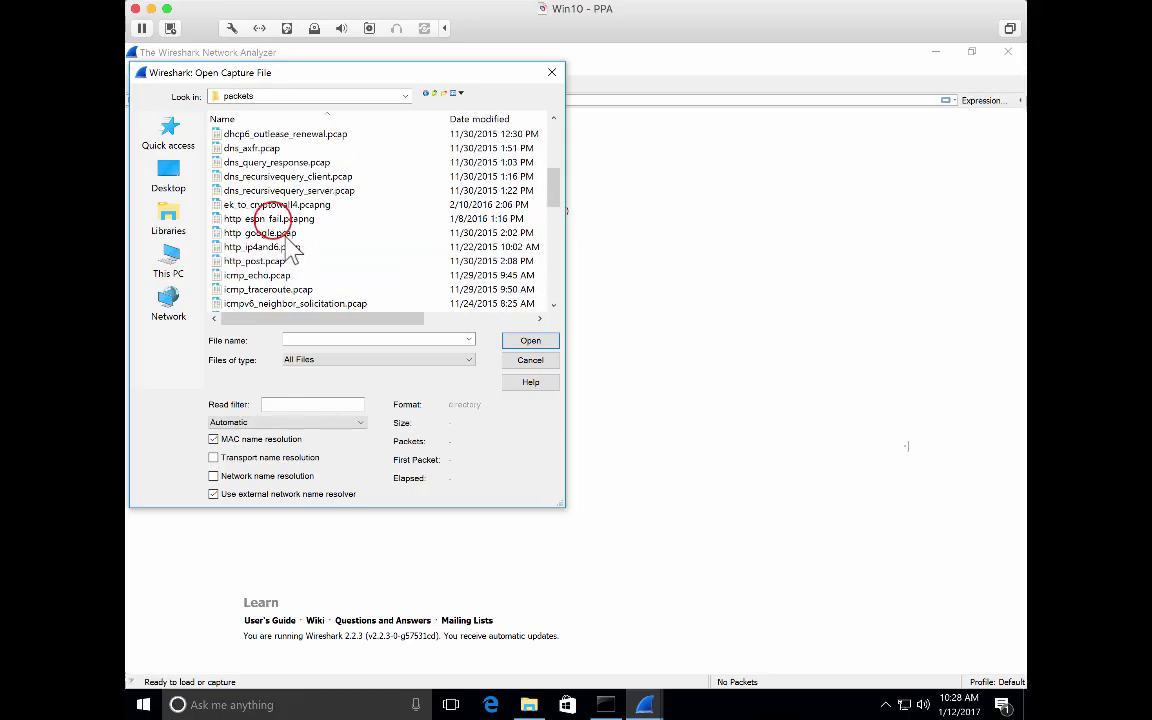
double_click(270, 218)
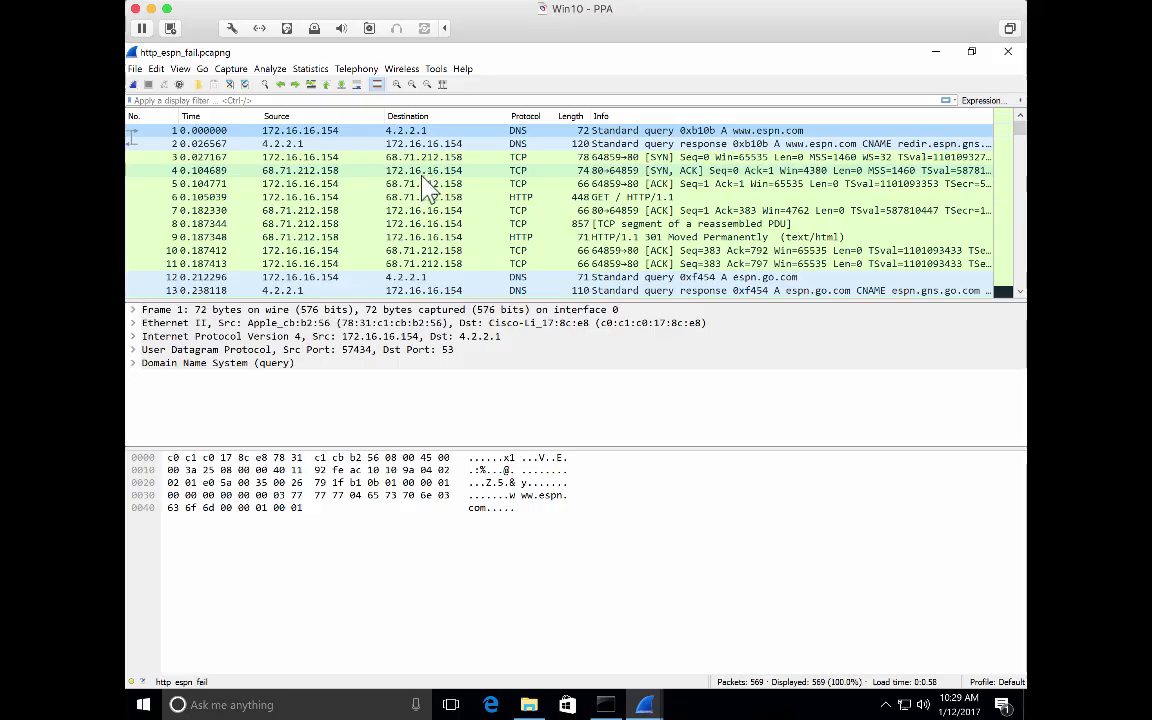
click(334, 130)
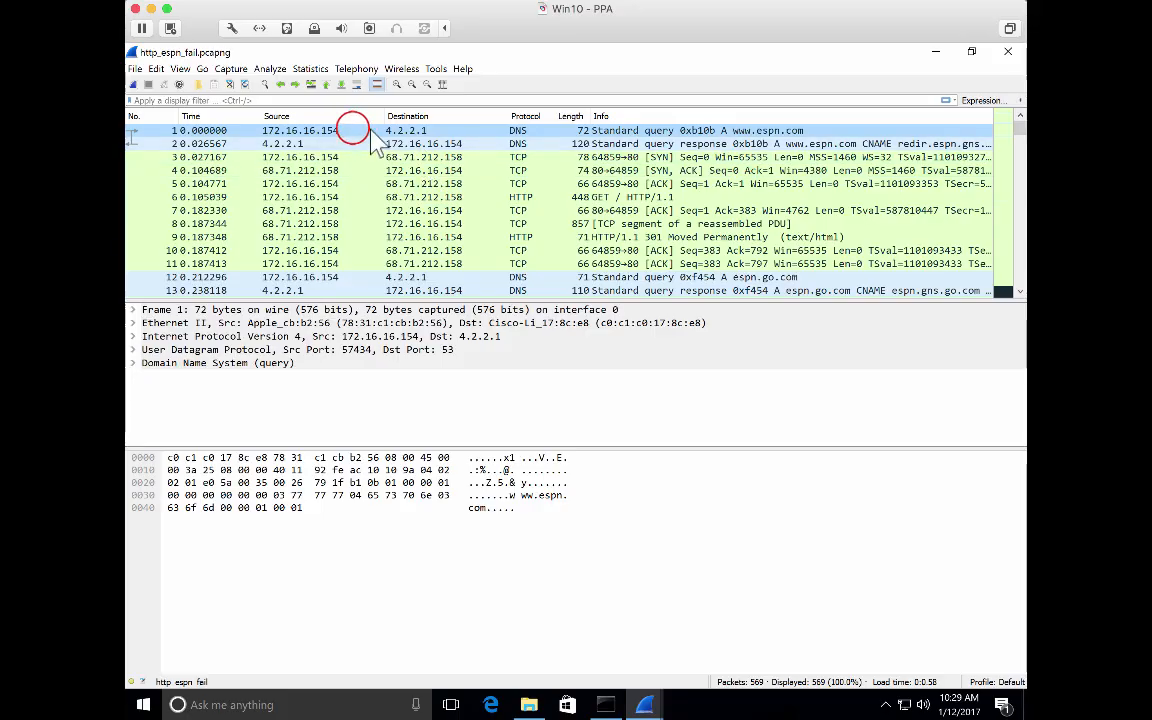
right_click(353, 131)
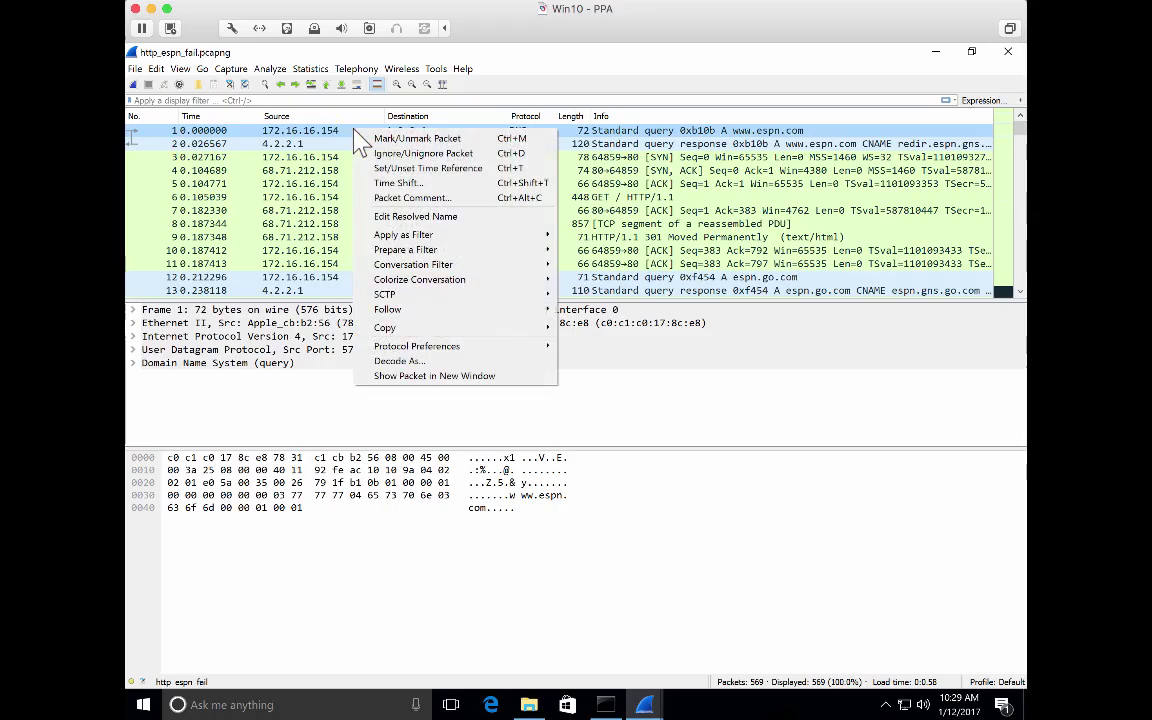
click(409, 140)
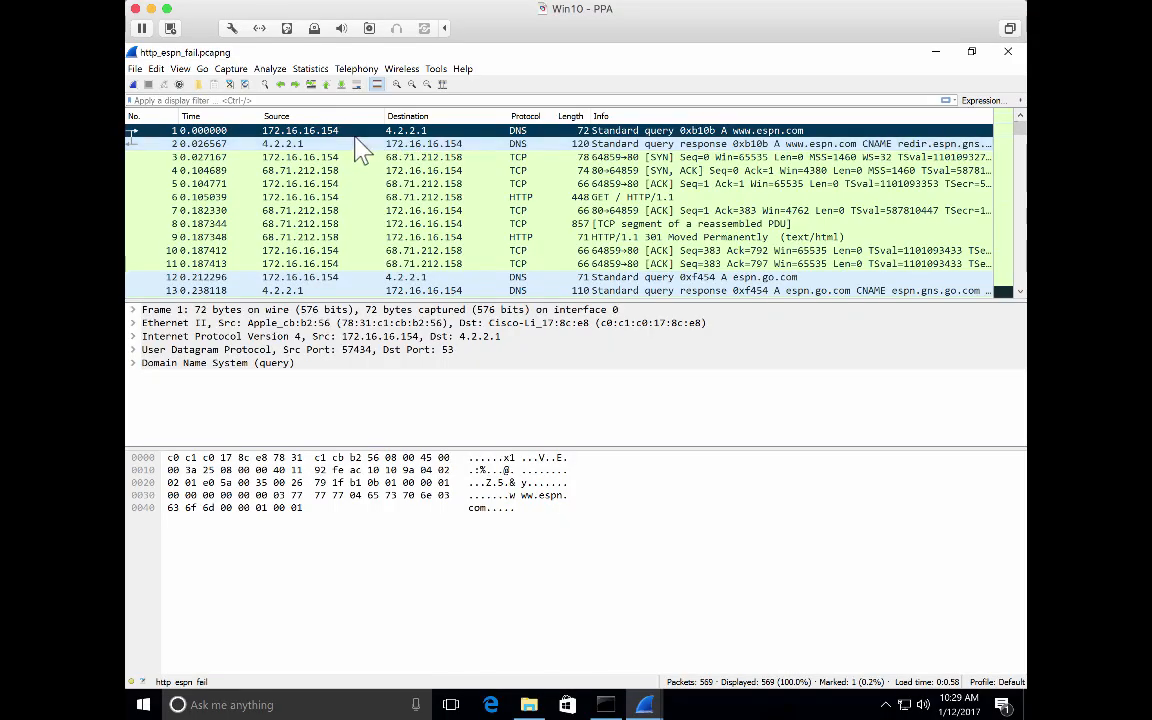
click(433, 158)
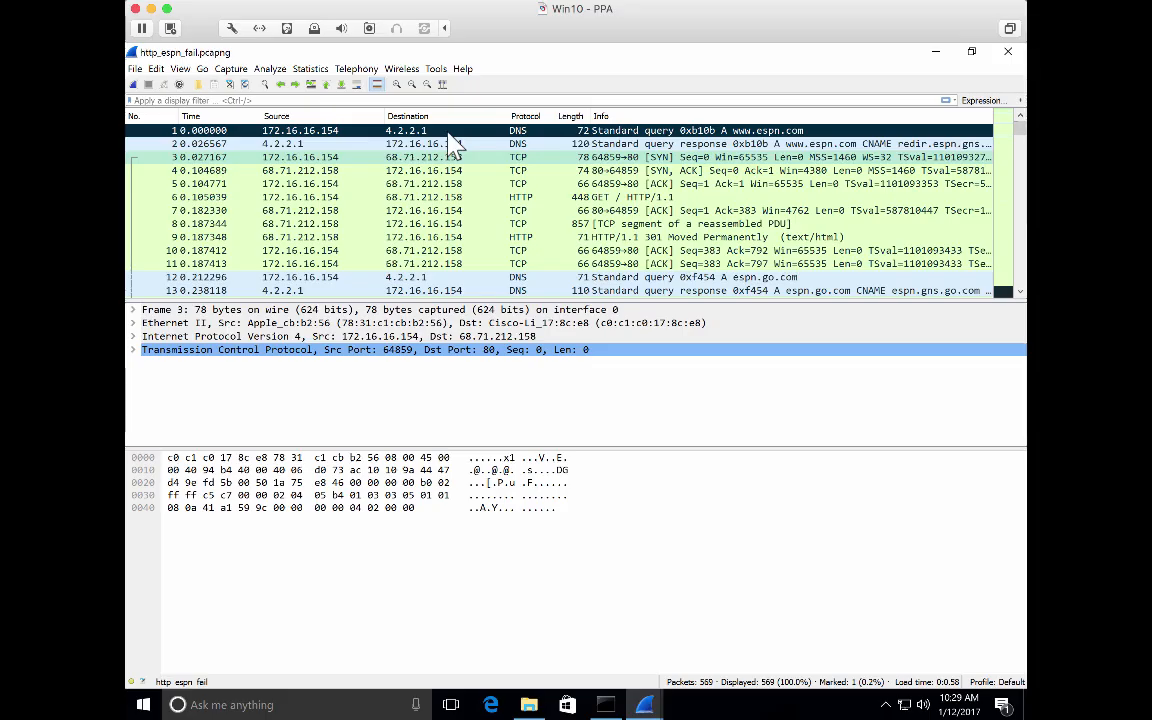
Step: Mark packets 2, 3, 4 and 5 in the packet list
right_click(363, 150)
click(366, 152)
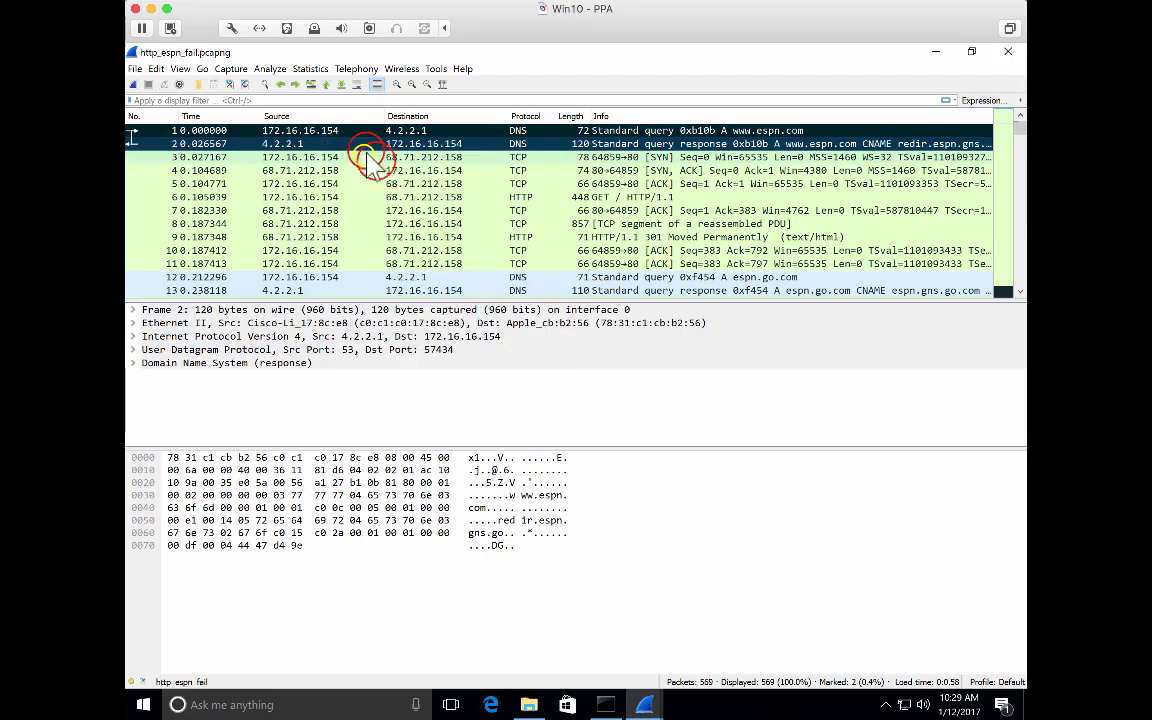
right_click(363, 159)
click(373, 171)
right_click(363, 172)
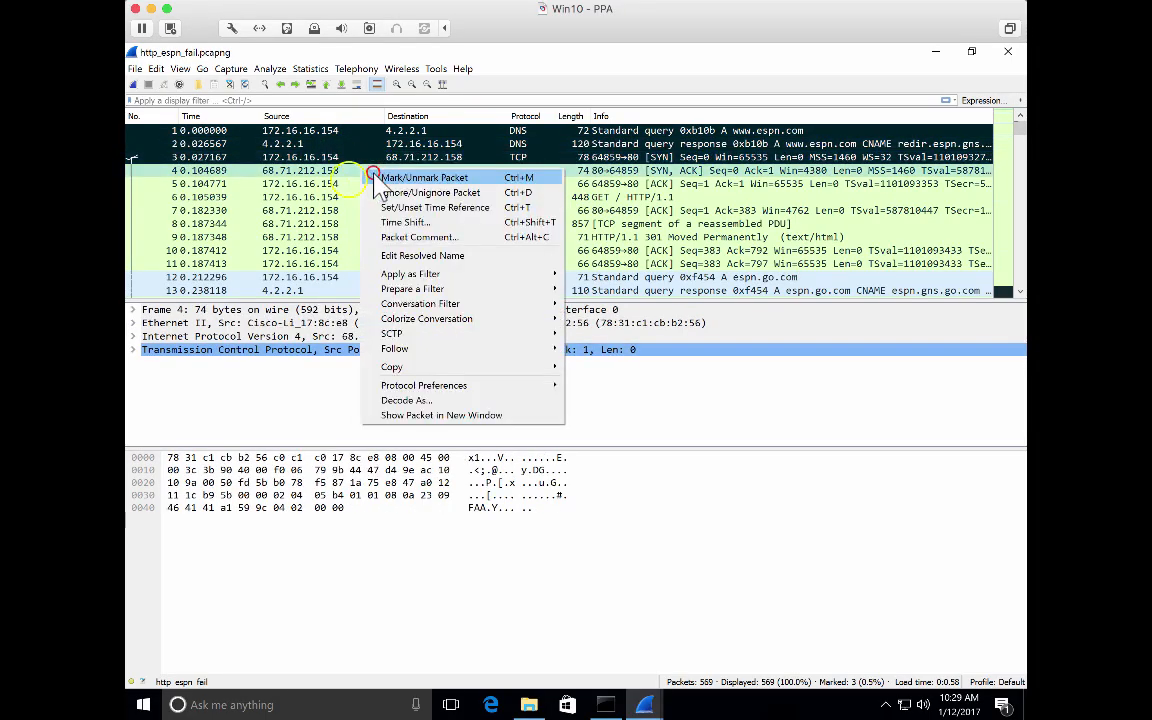
click(372, 177)
right_click(362, 186)
click(366, 191)
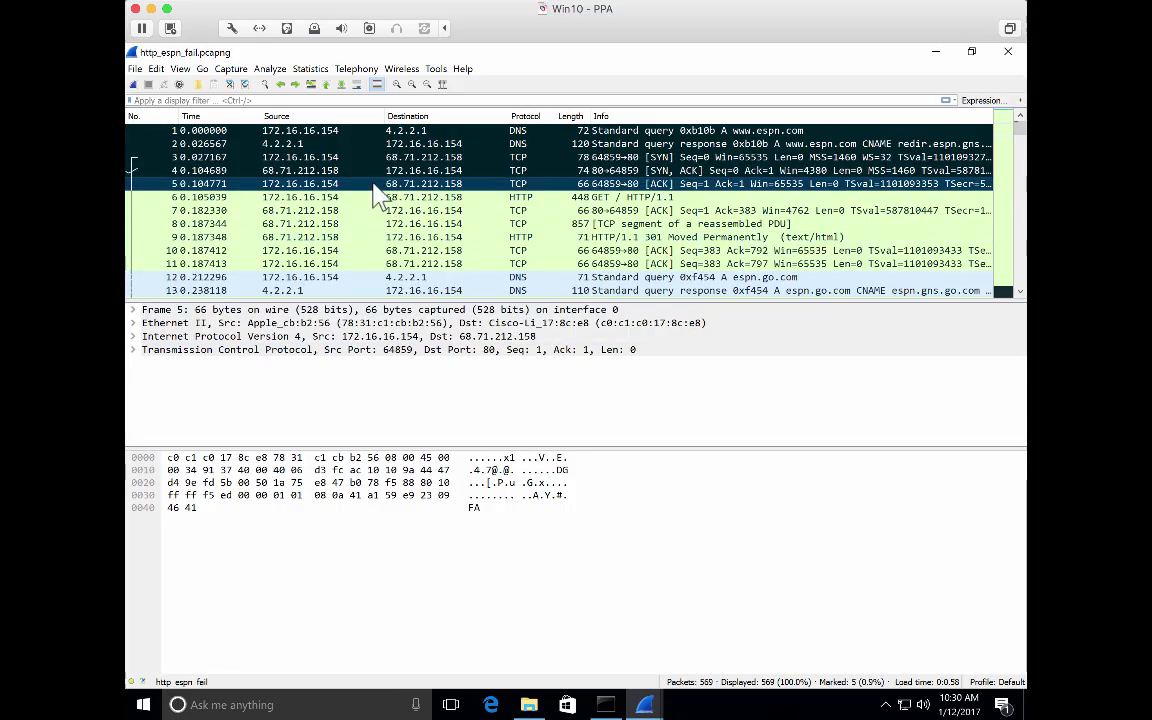
Step: Export only the marked packets, using the displayed set, to the Desktop as export2 in pcapng format
click(136, 68)
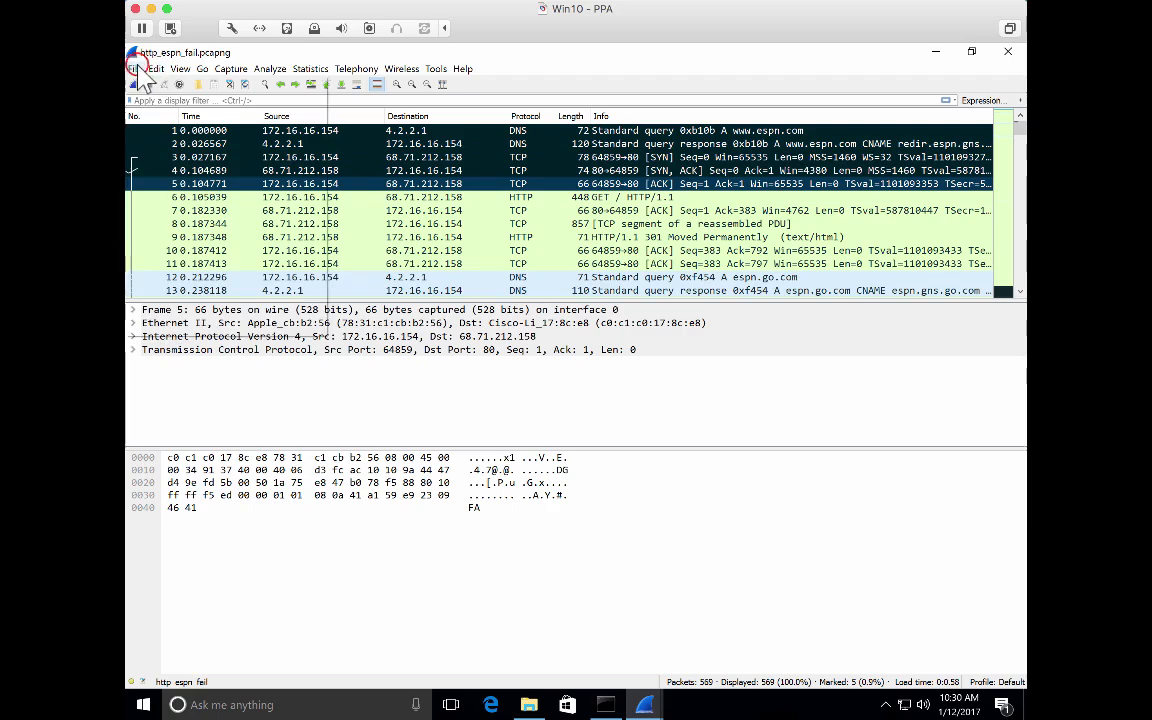
click(189, 217)
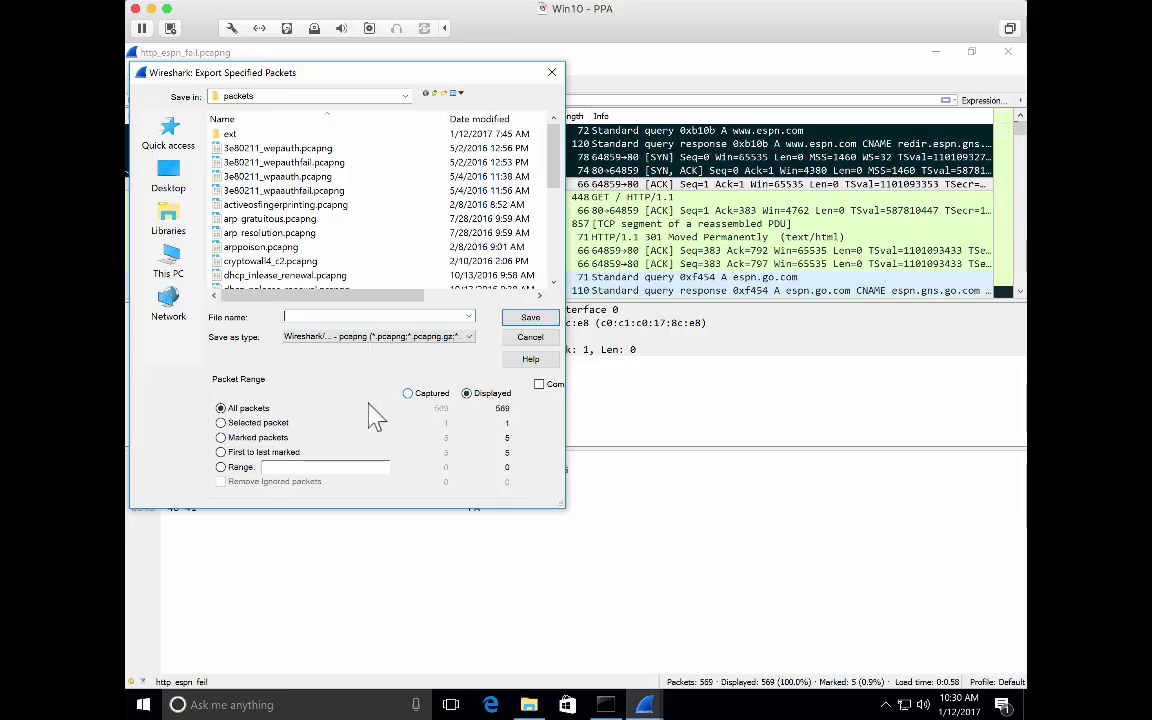
click(219, 438)
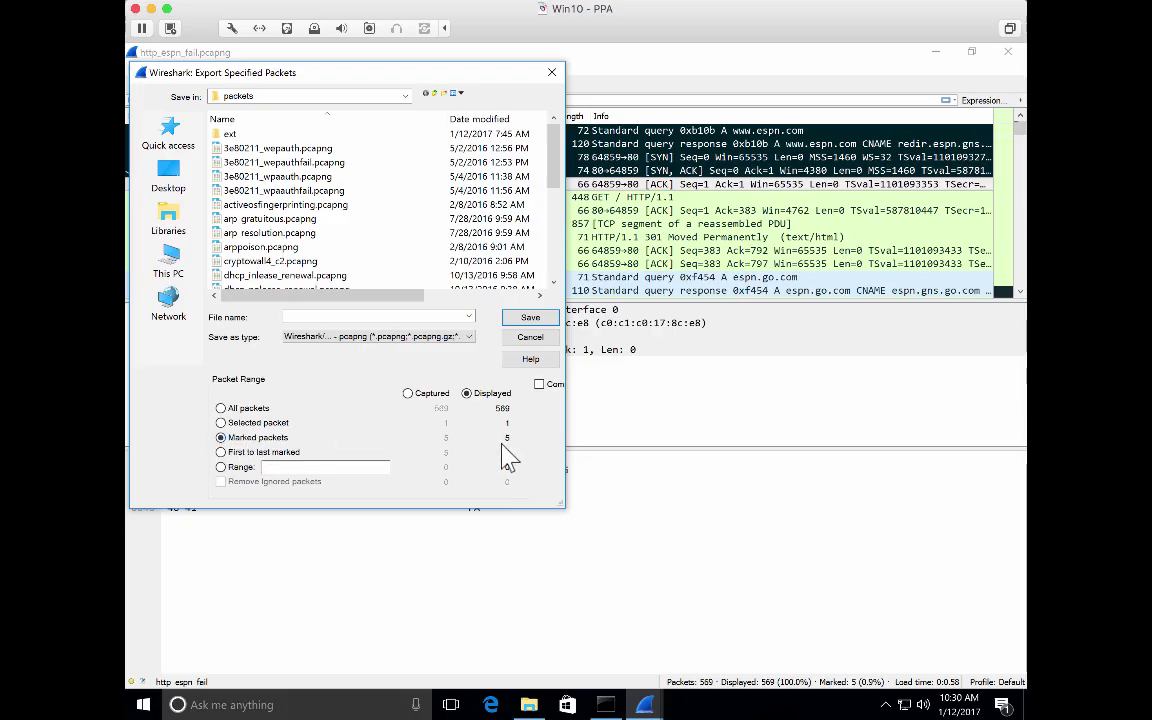
click(420, 394)
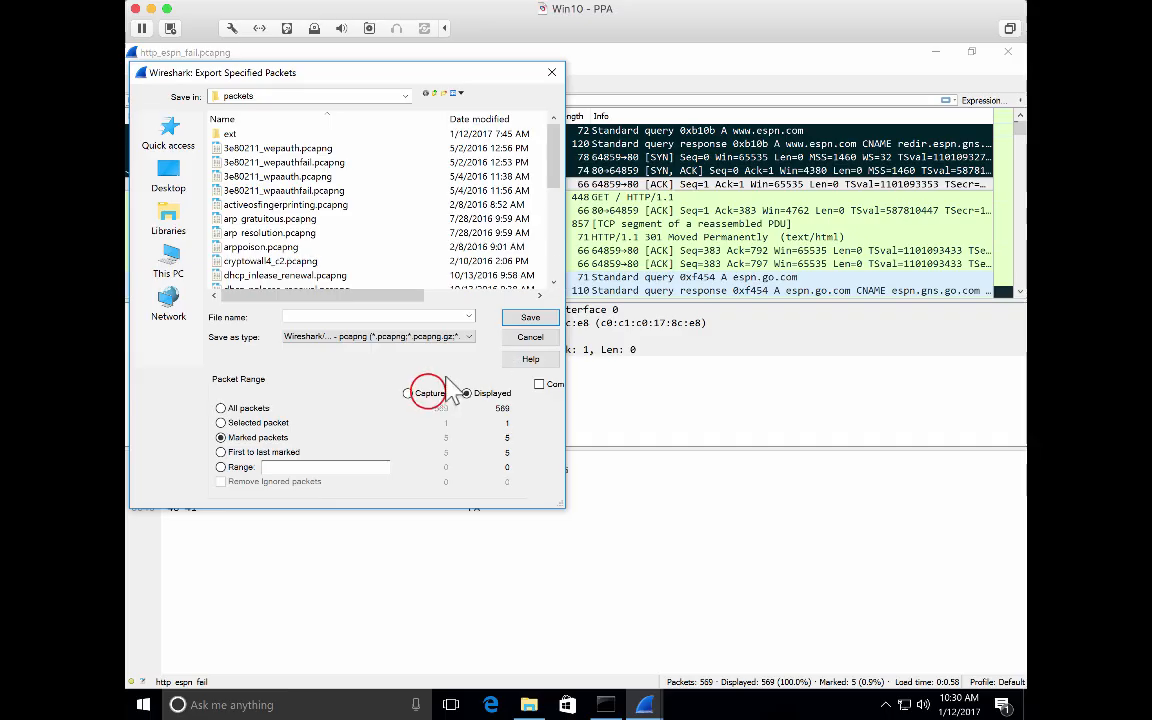
click(468, 394)
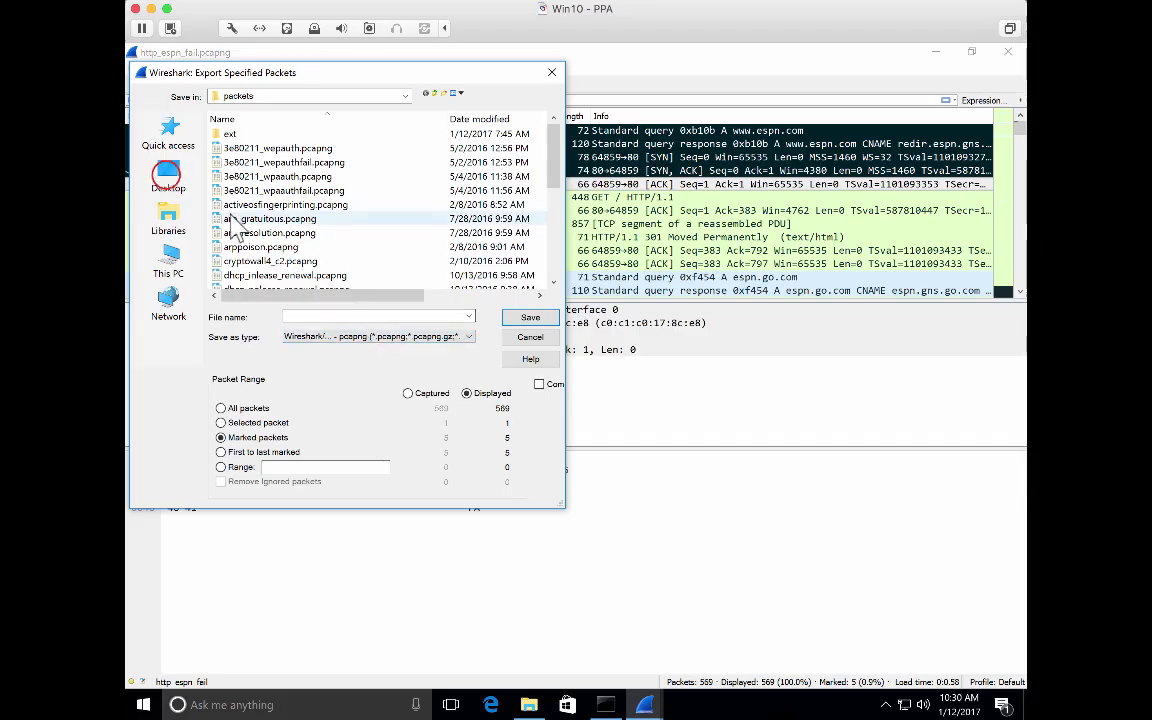
click(169, 177)
click(291, 314)
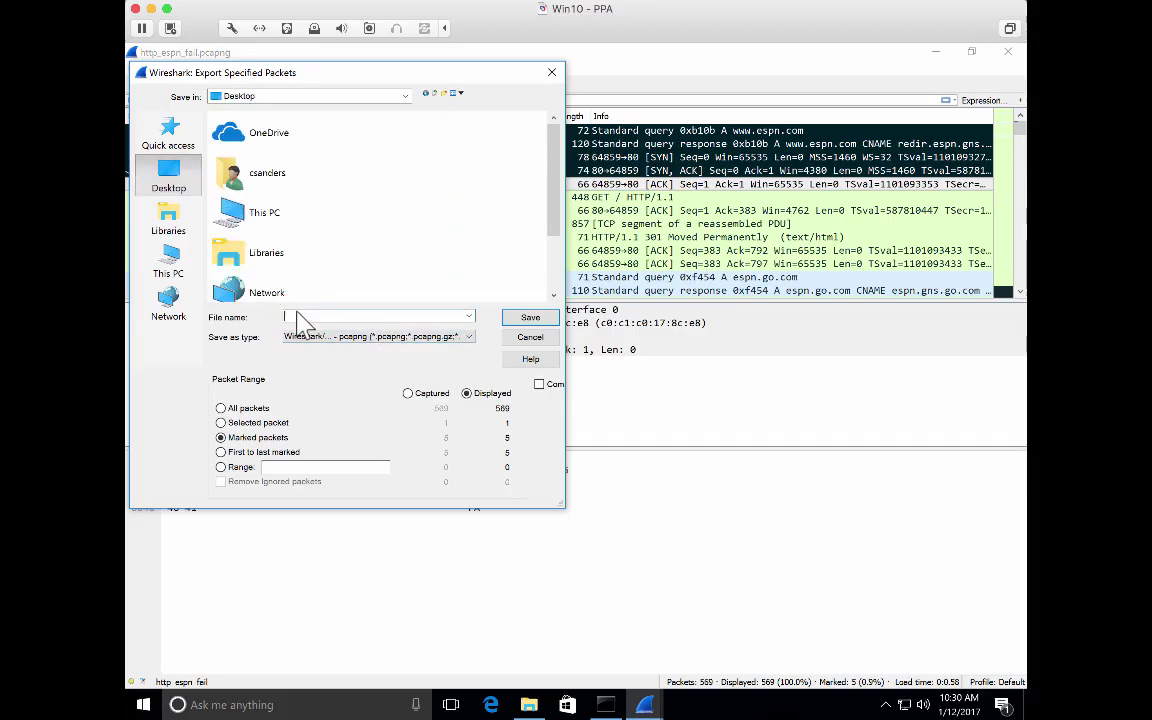
text(ex)
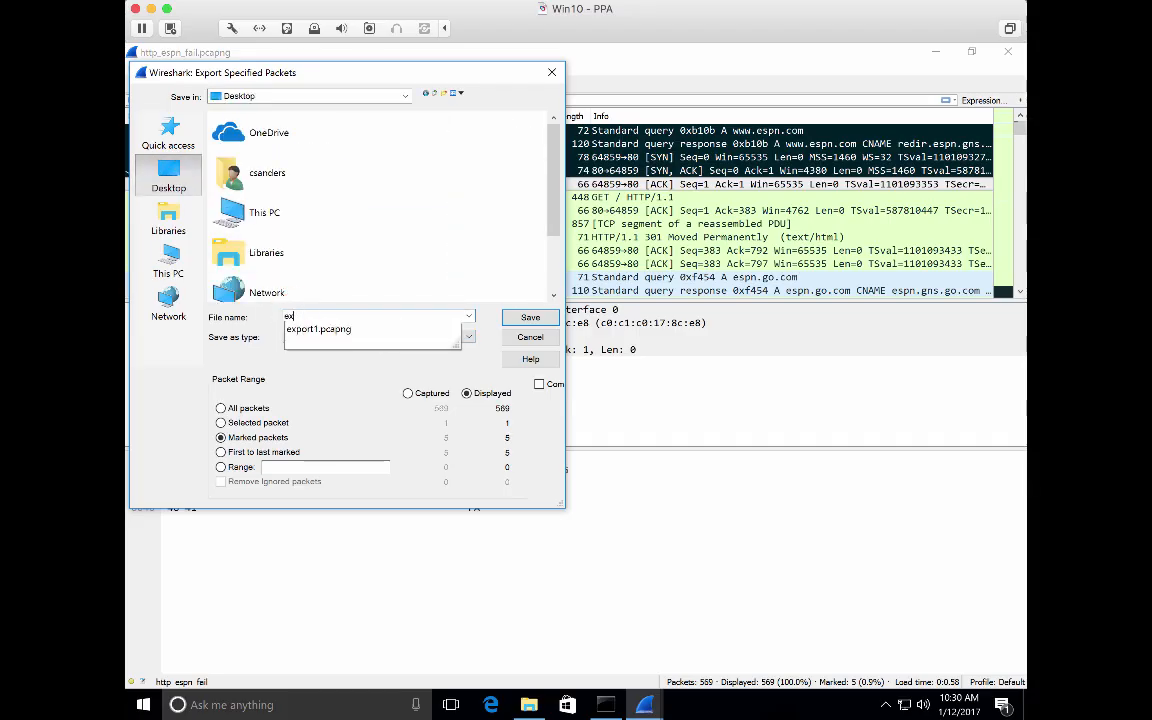
text(port2)
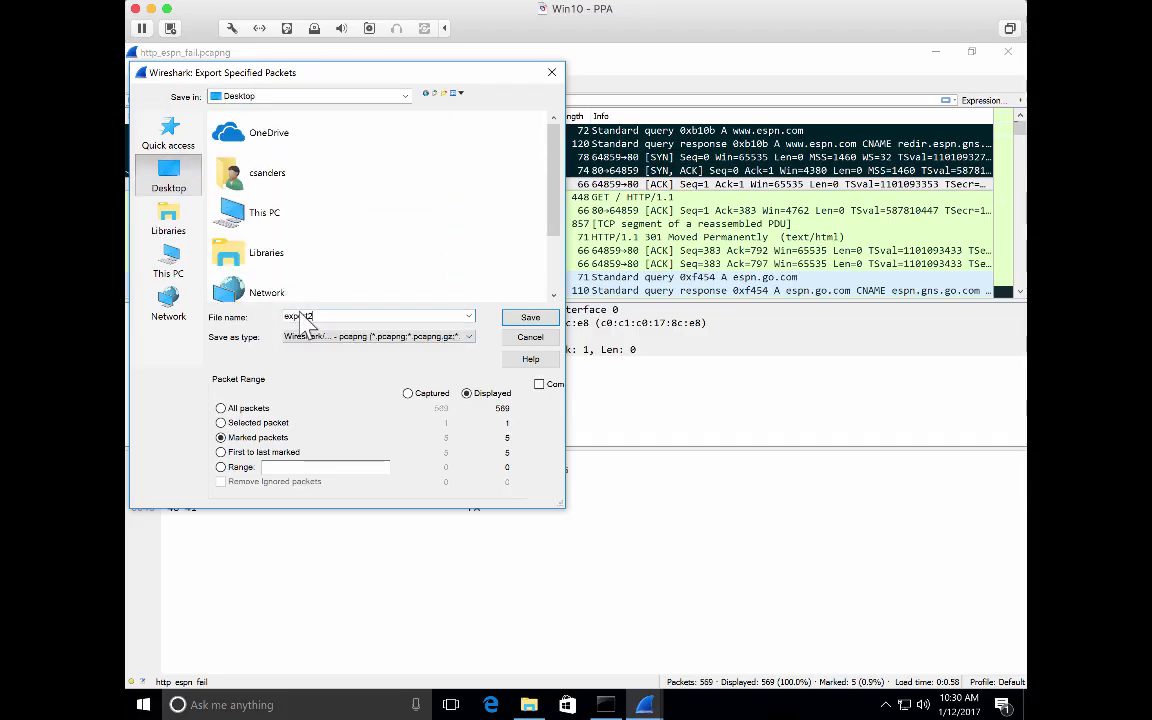
click(532, 316)
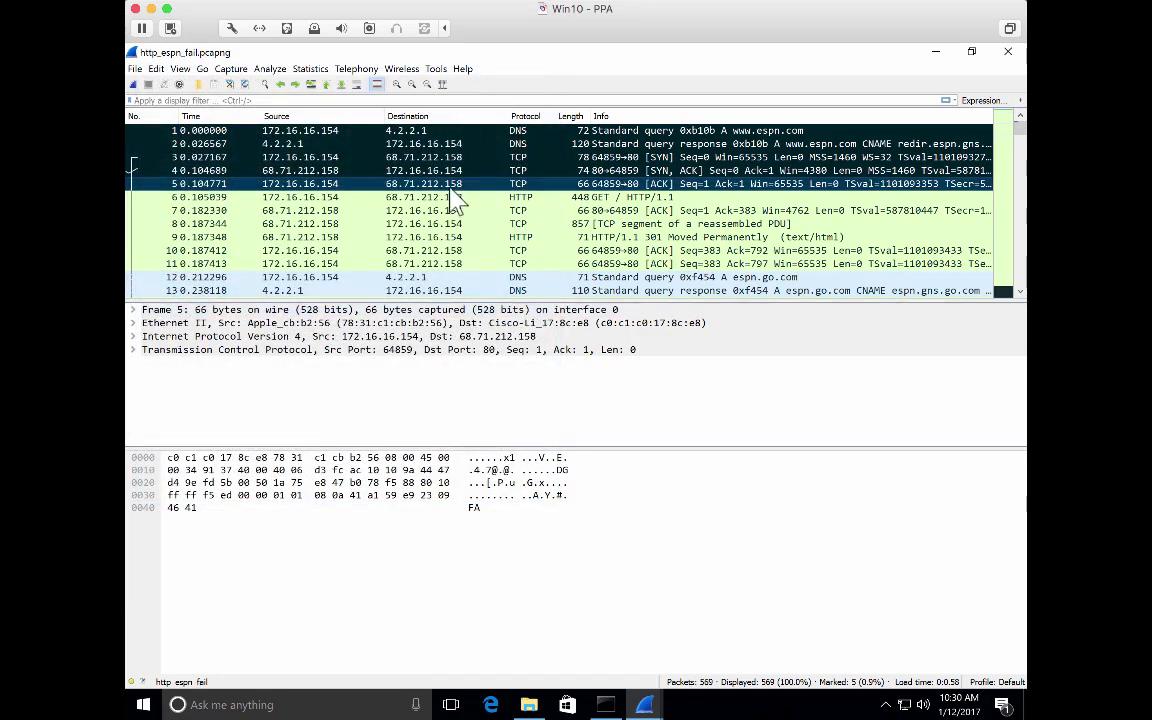
click(436, 130)
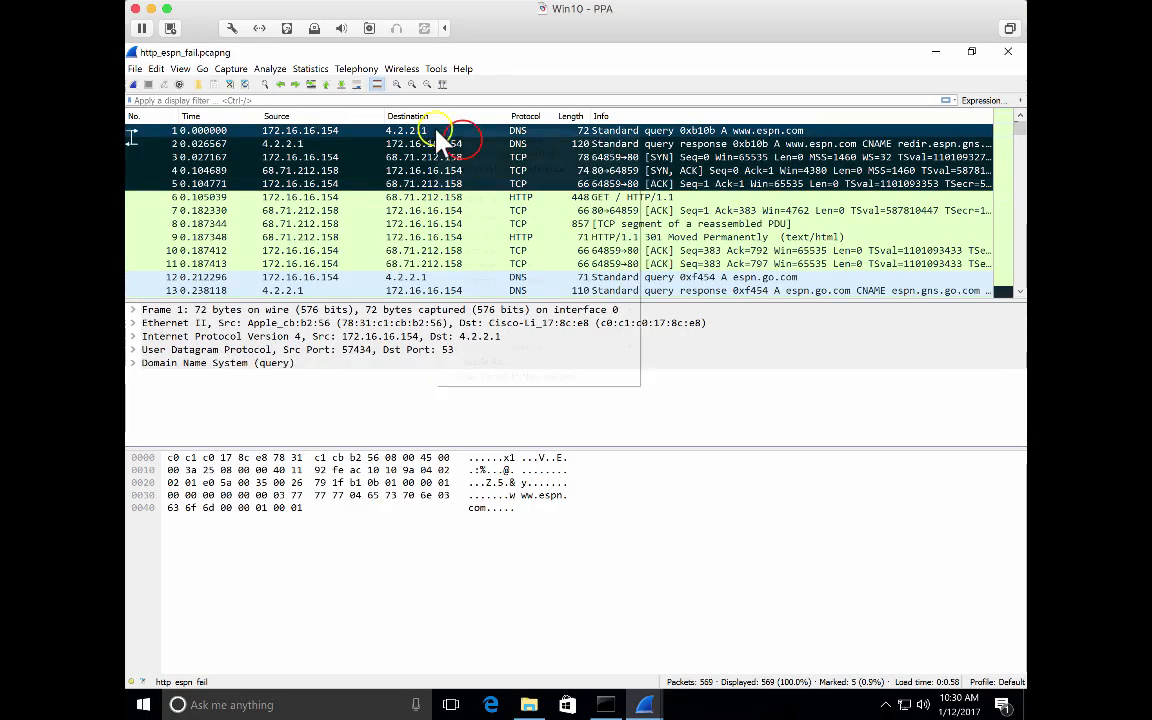
right_click(446, 133)
click(462, 140)
click(457, 249)
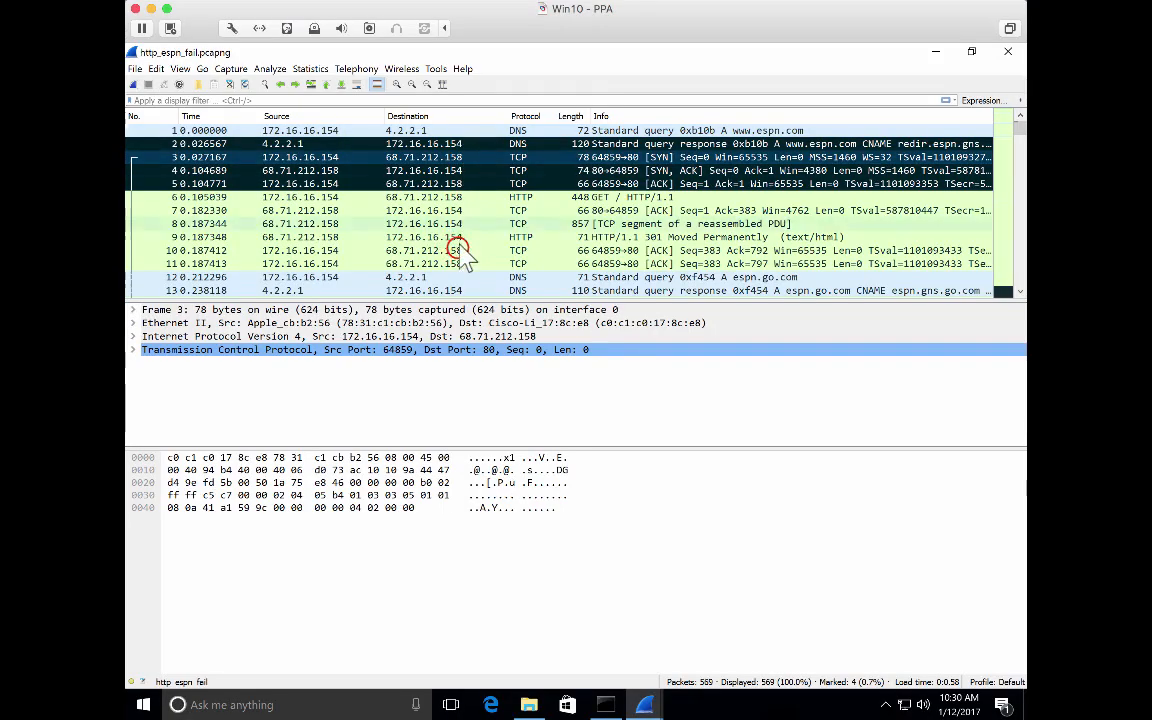
click(448, 131)
right_click(449, 138)
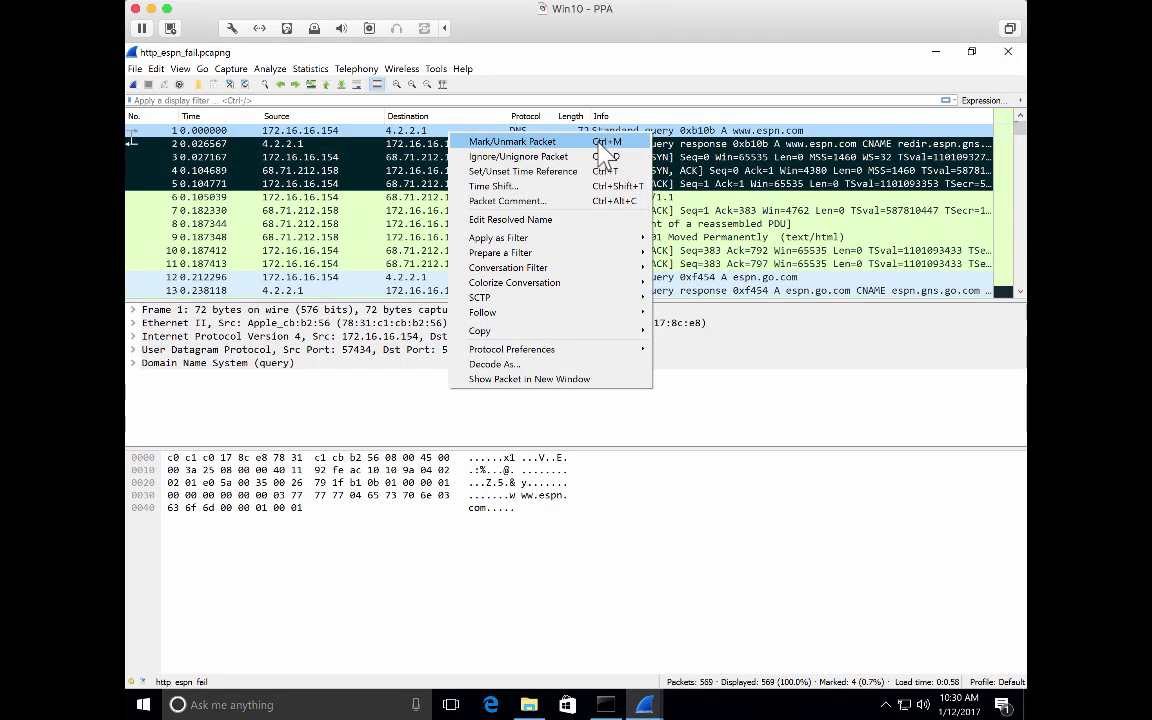
click(400, 184)
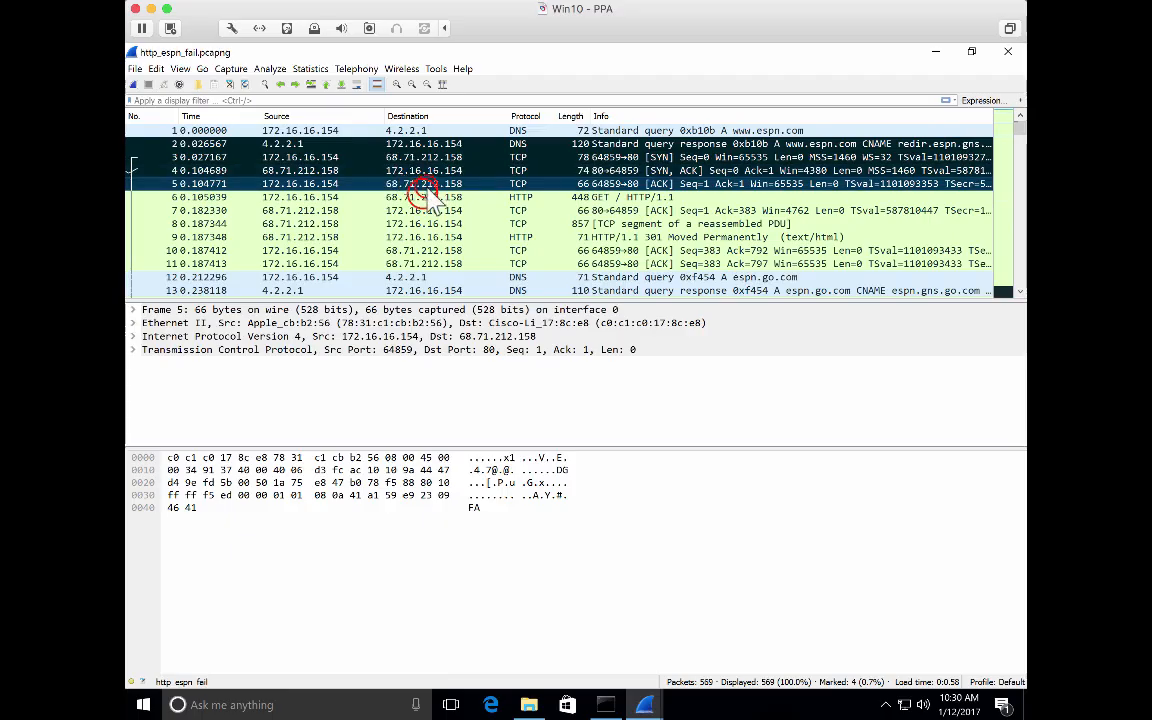
click(385, 197)
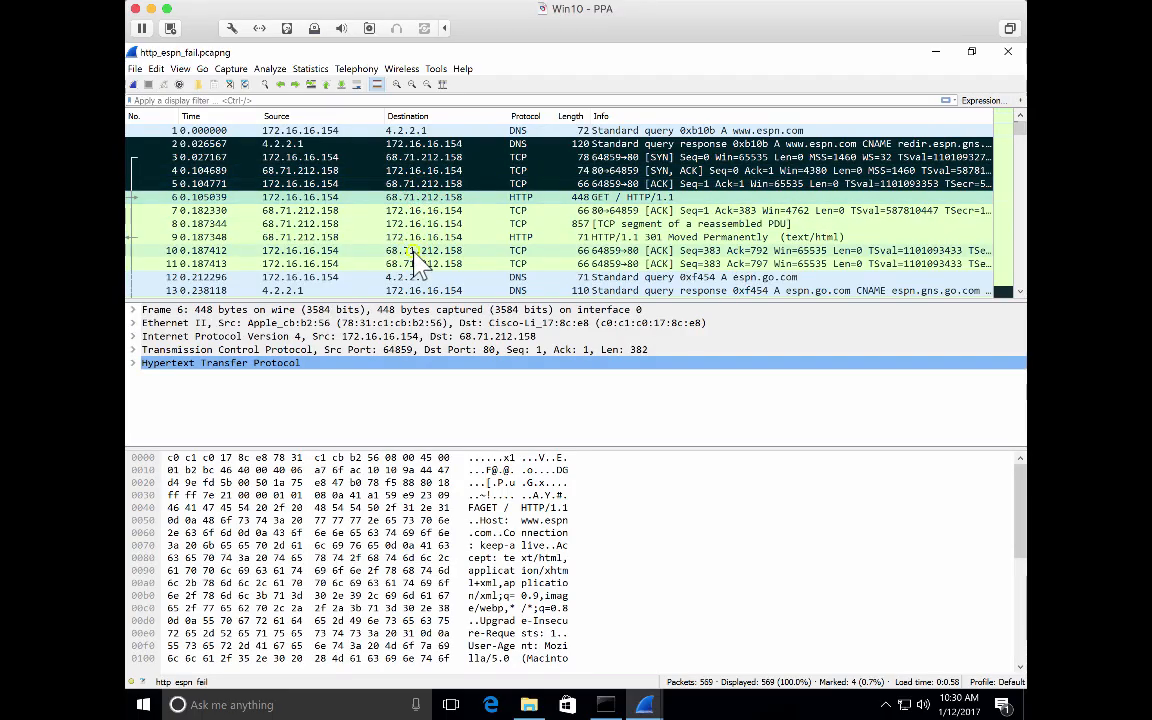
click(414, 251)
click(432, 183)
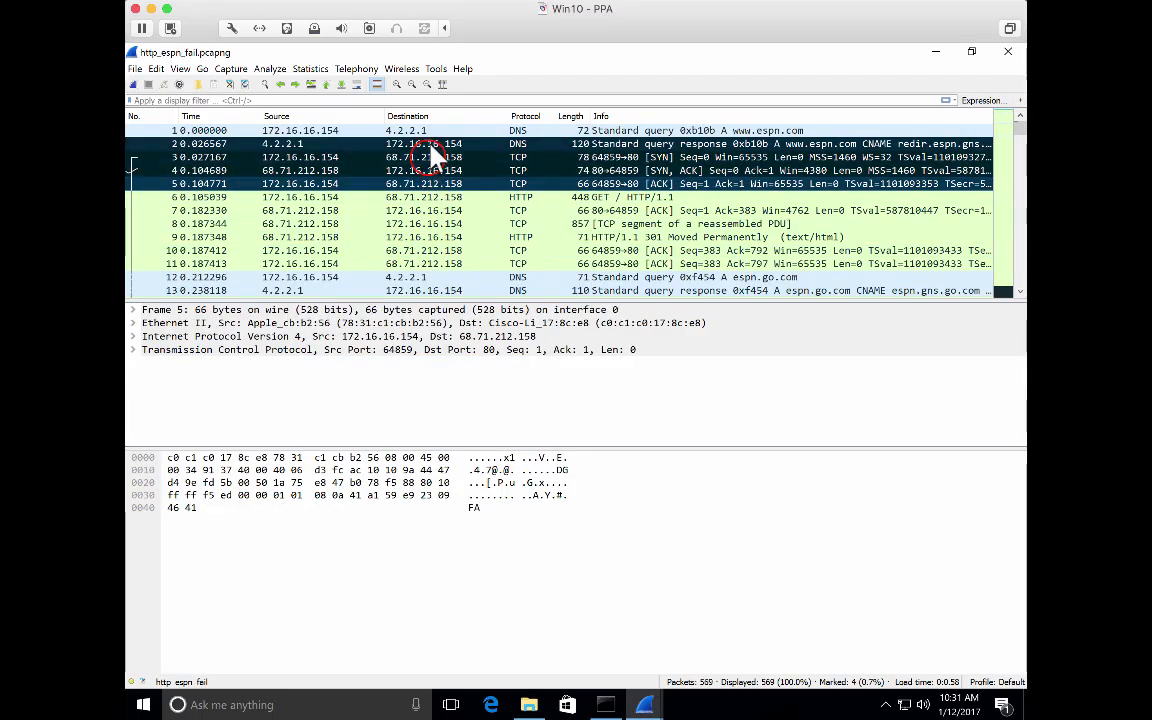
Step: Unmark packets 3 and 5, the TCP SYN and ACK, and select packet 9
click(425, 158)
right_click(432, 160)
click(460, 166)
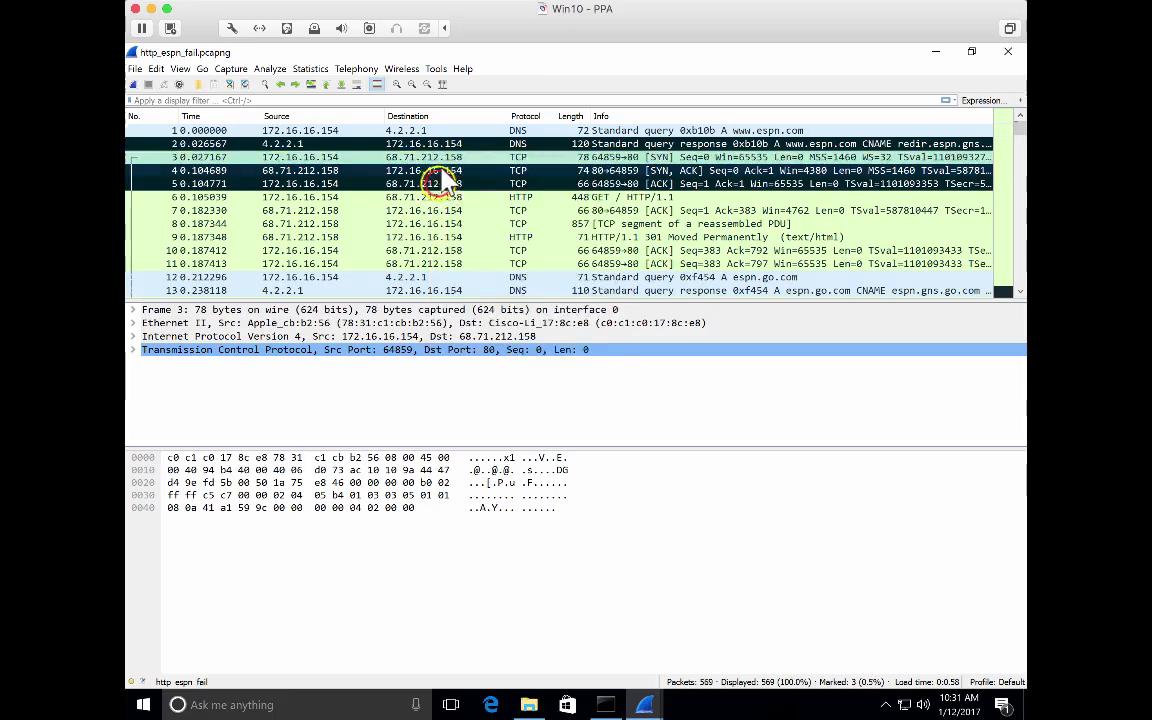
click(443, 183)
right_click(443, 183)
click(458, 190)
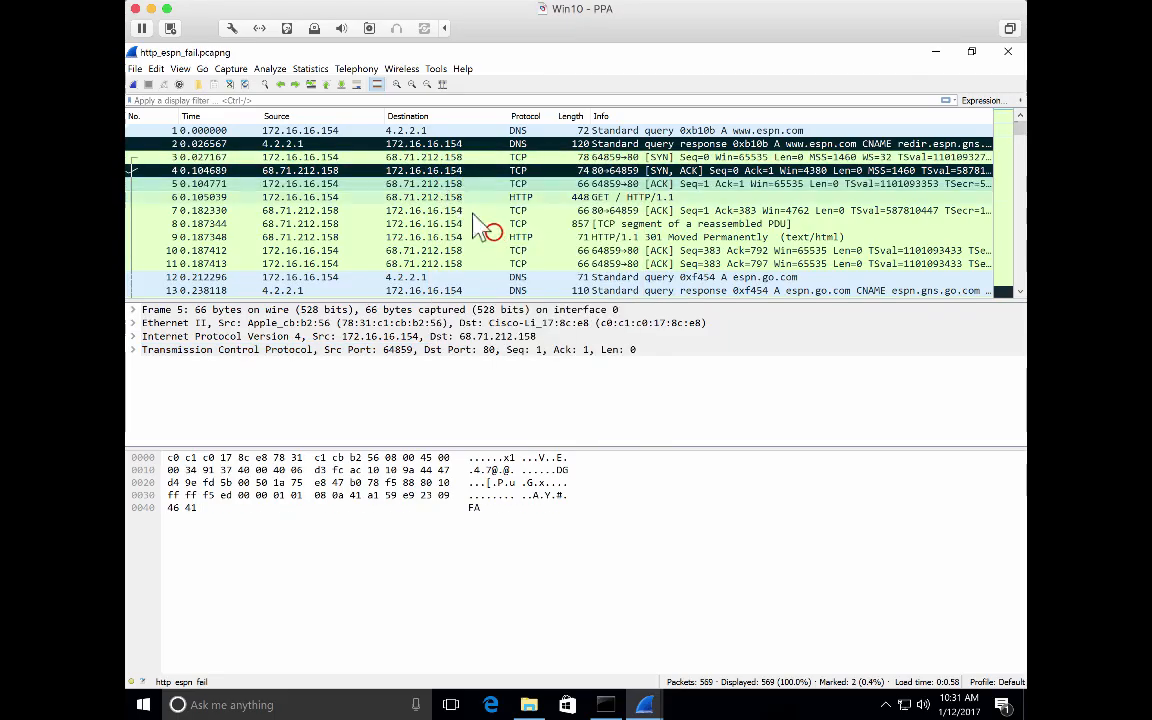
click(494, 238)
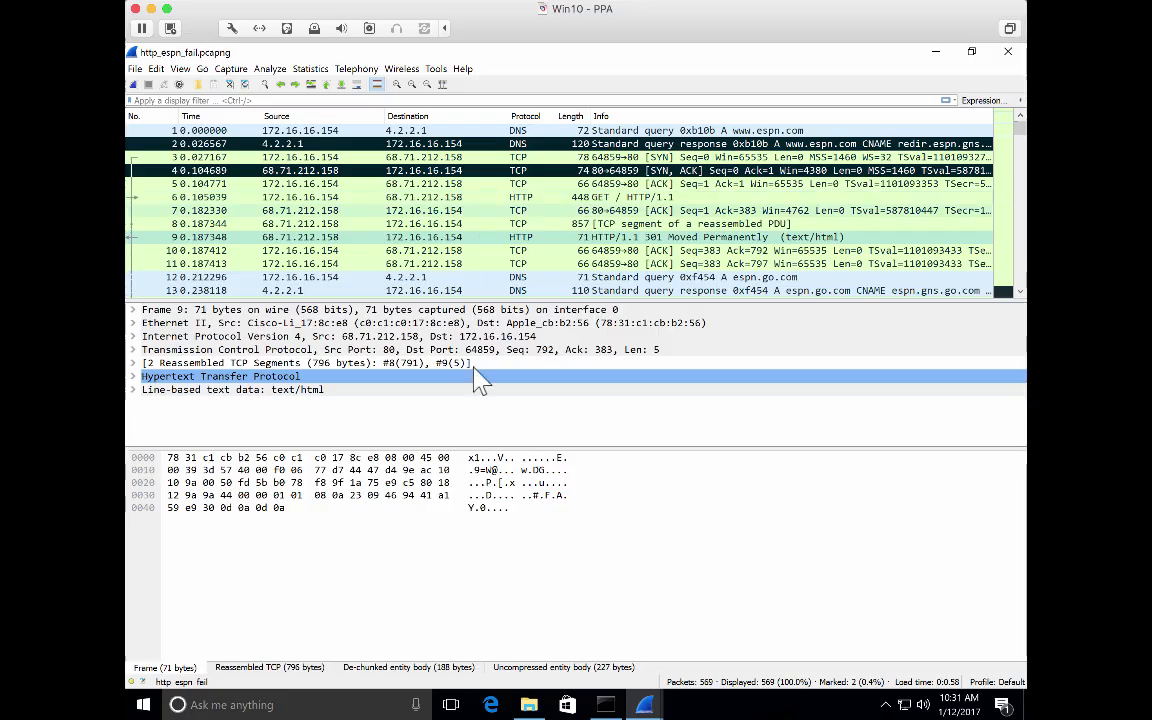
Step: Open export2.pcapng from the Desktop in File Explorer and check which packets were exported
click(530, 704)
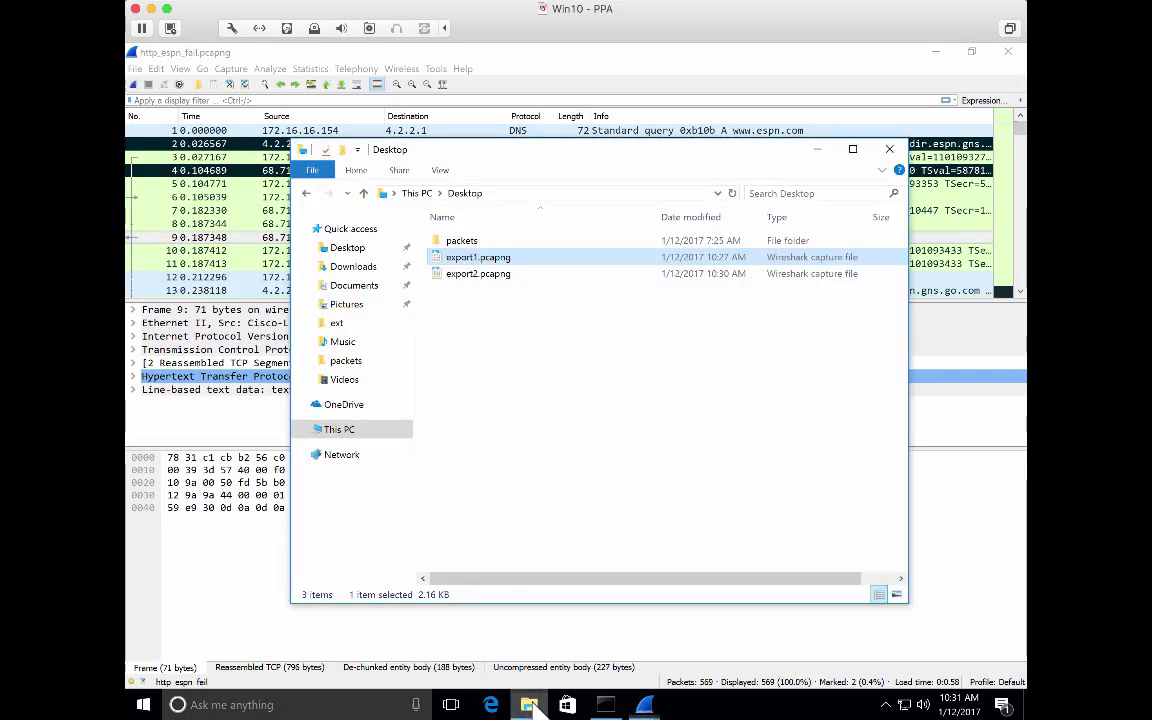
click(492, 276)
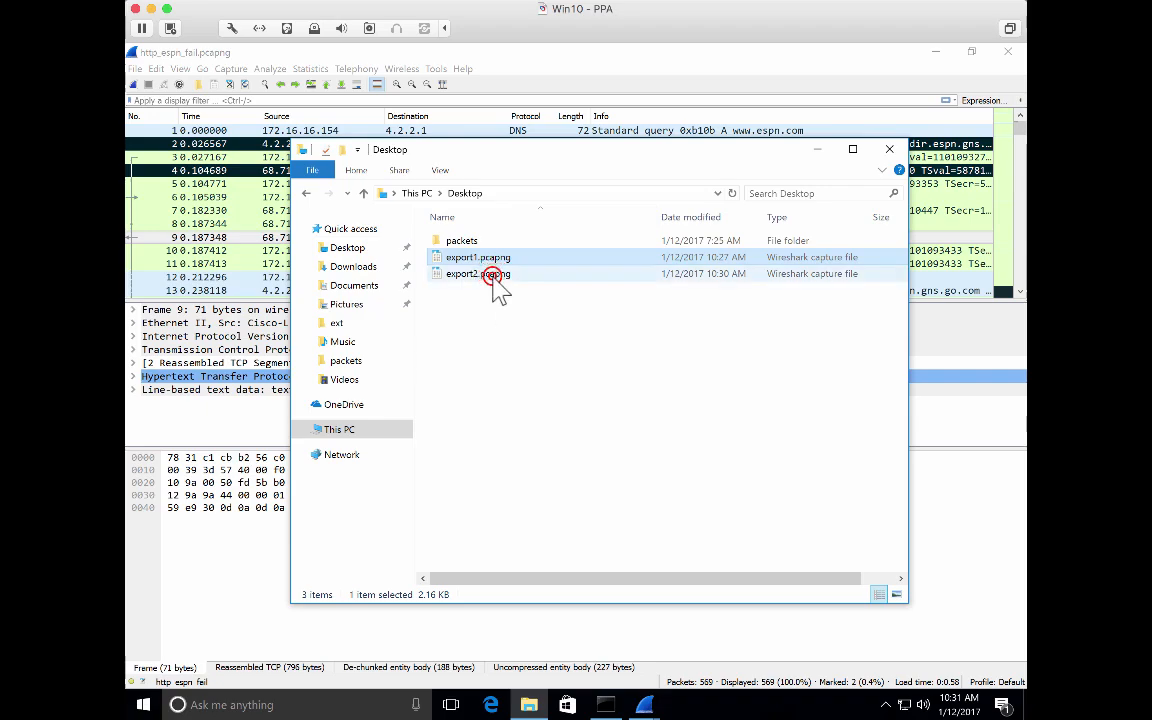
double_click(490, 276)
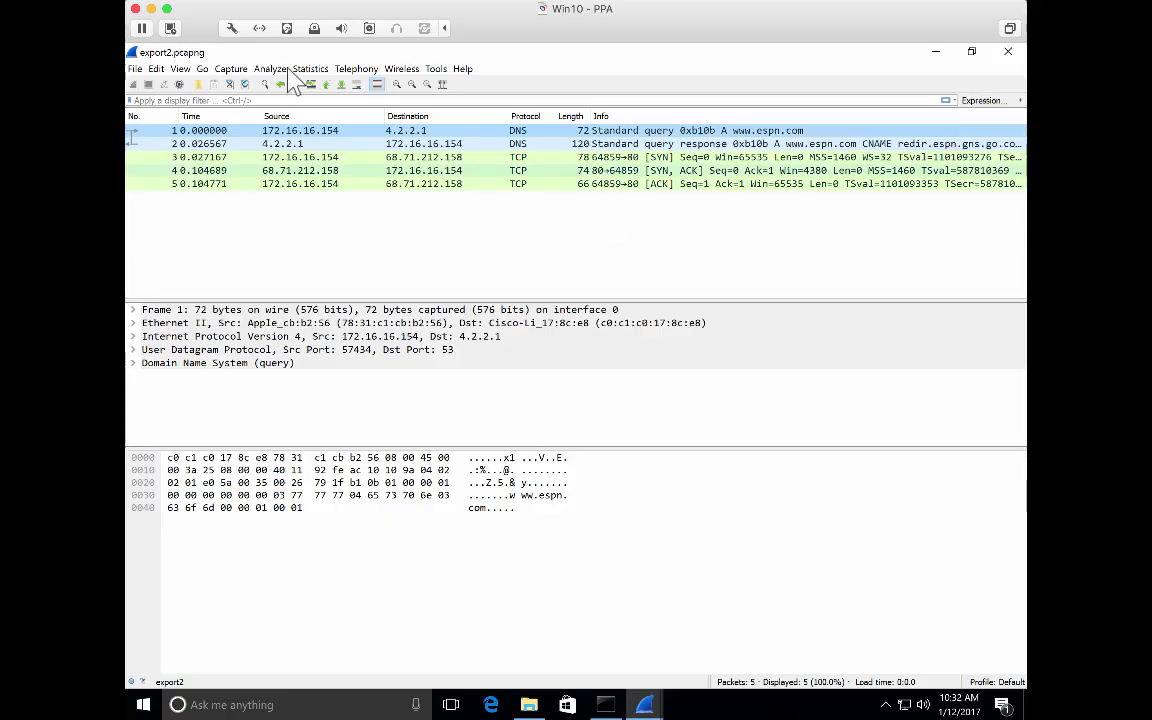
Step: Close the export2 capture and reopen http_espn_fail.pcapng from the packets folder on the Desktop
click(230, 85)
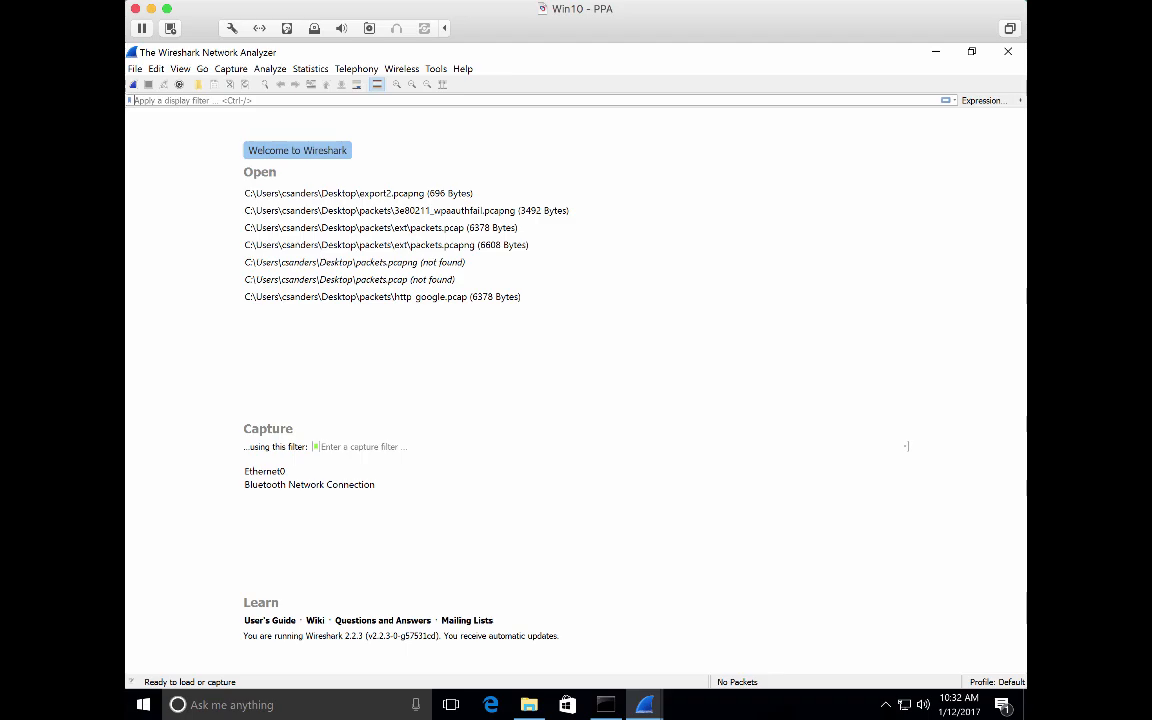
click(134, 68)
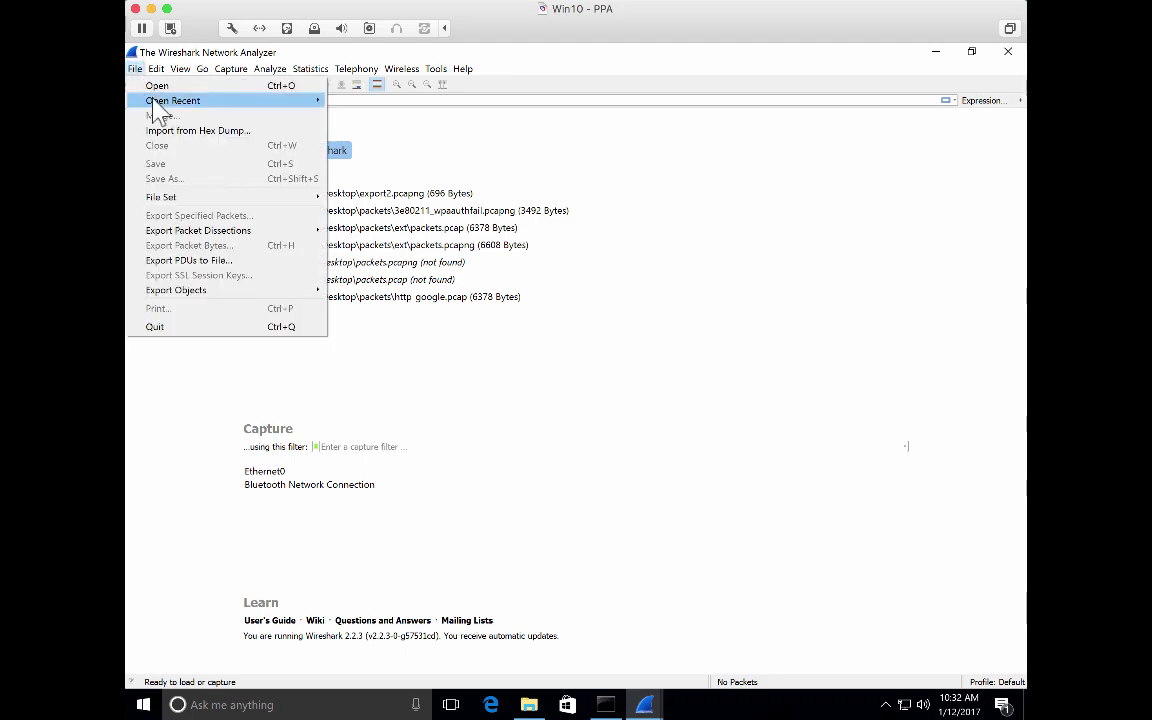
click(157, 86)
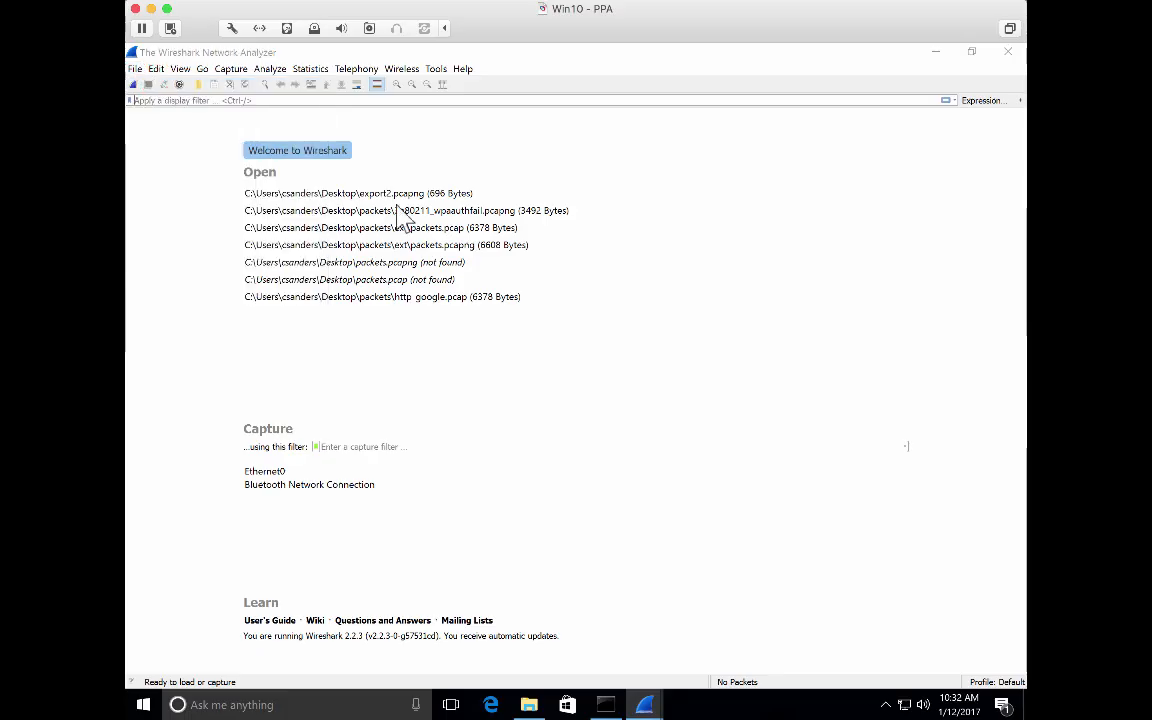
double_click(239, 133)
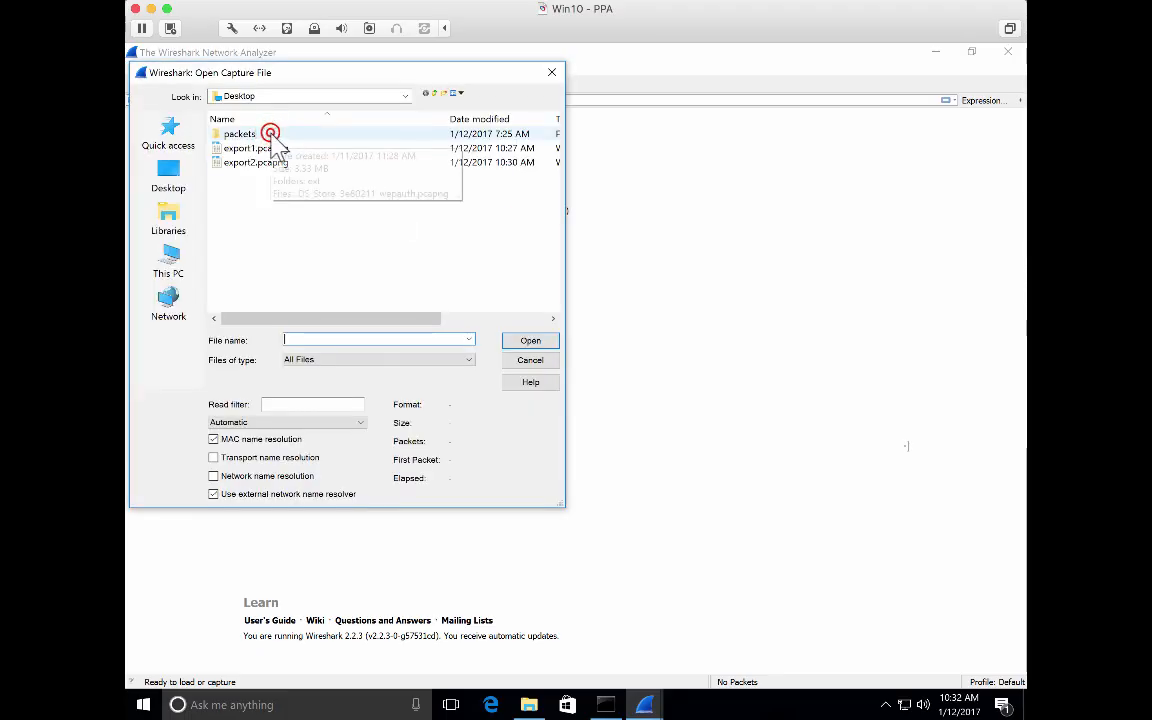
scroll(318, 225, down, 3)
scroll(325, 248, down, 1)
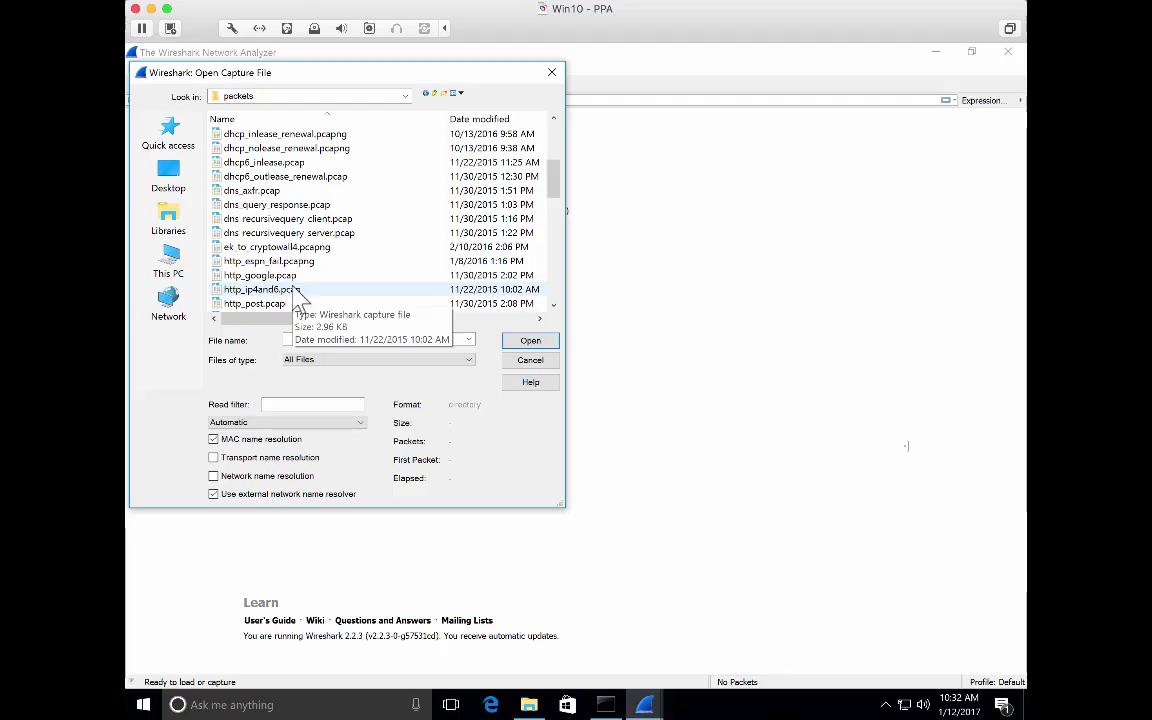
click(300, 261)
double_click(300, 262)
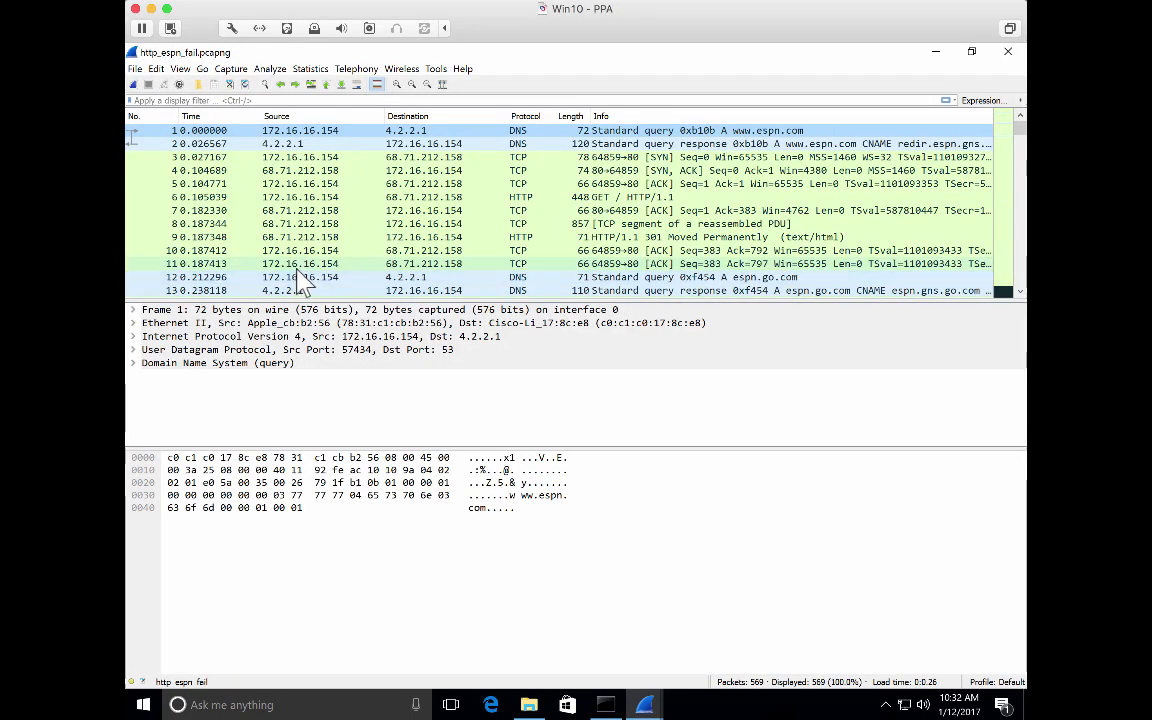
Step: Mark packet 1, the first DNS query, and packet 10, a TCP ACK, in the packet list
click(327, 132)
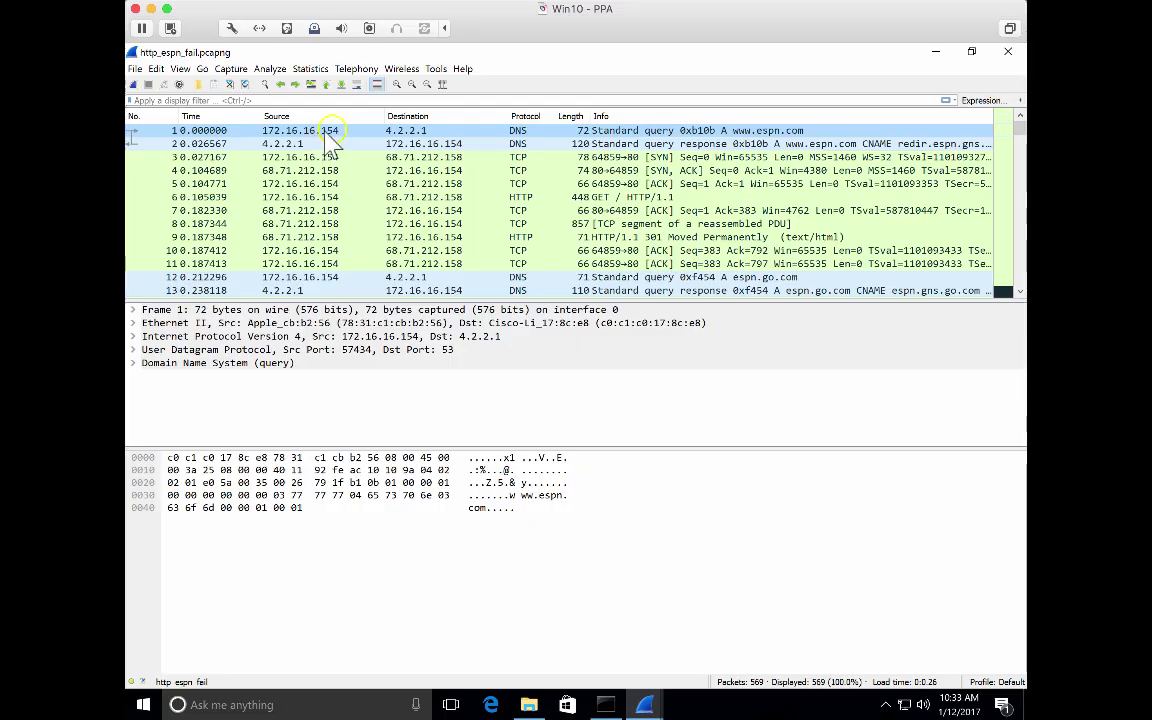
right_click(327, 133)
click(345, 135)
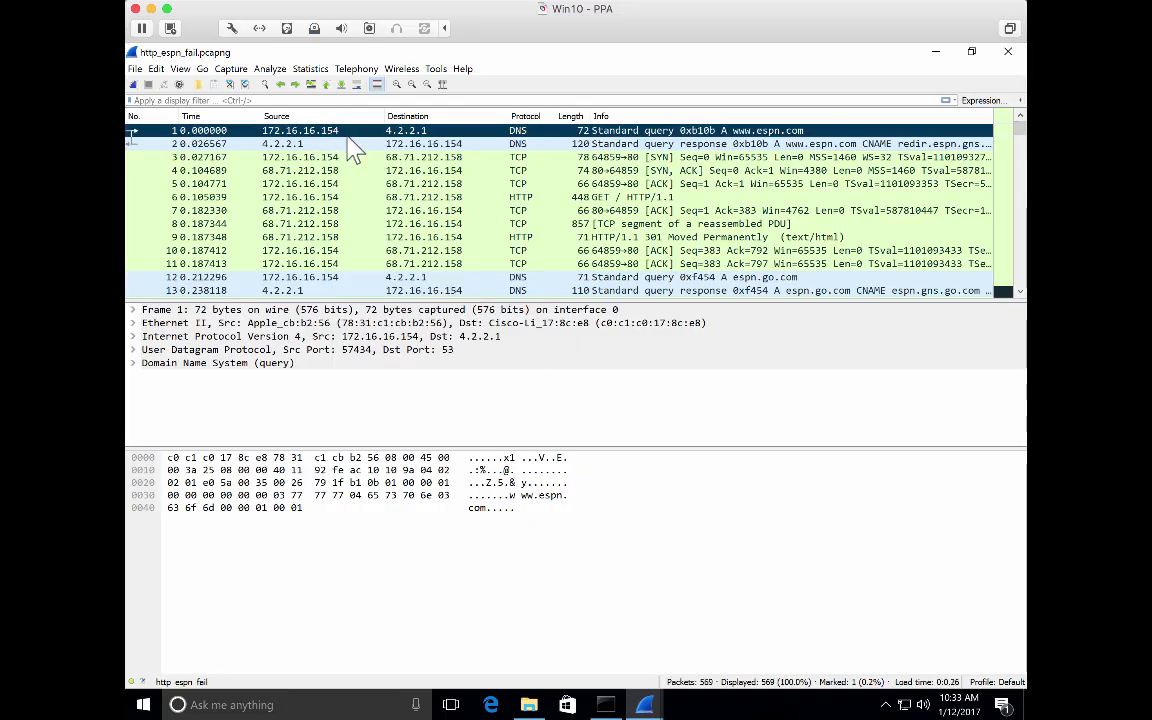
click(174, 248)
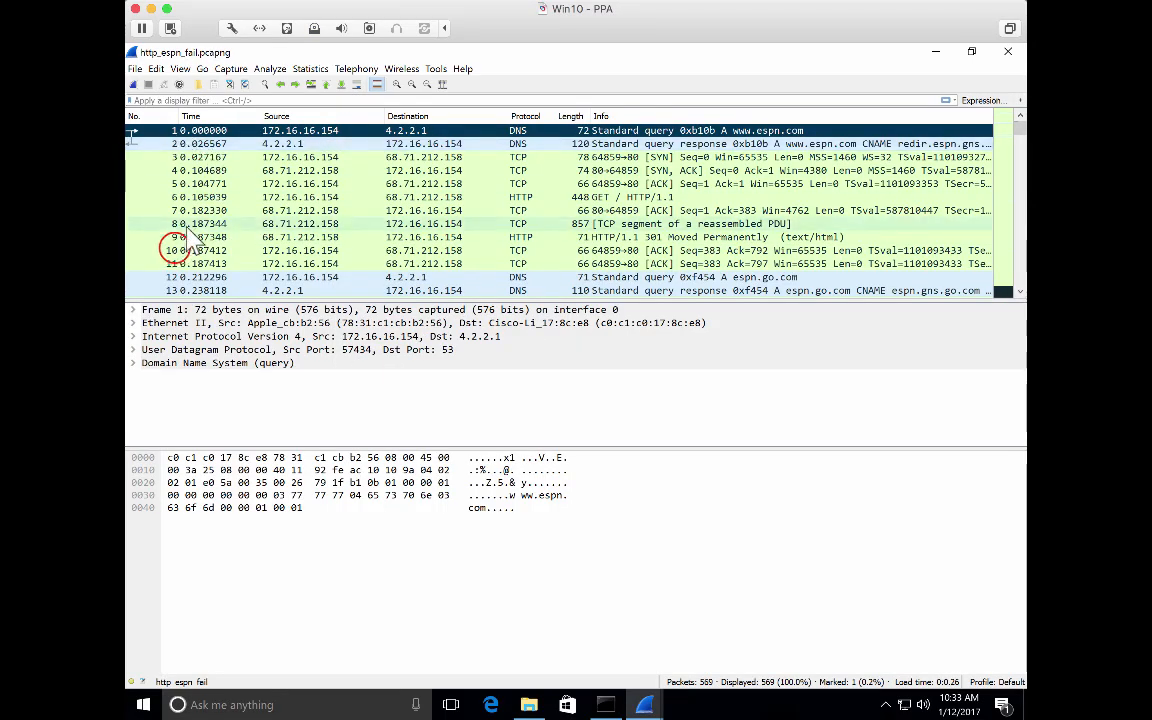
click(175, 250)
right_click(177, 252)
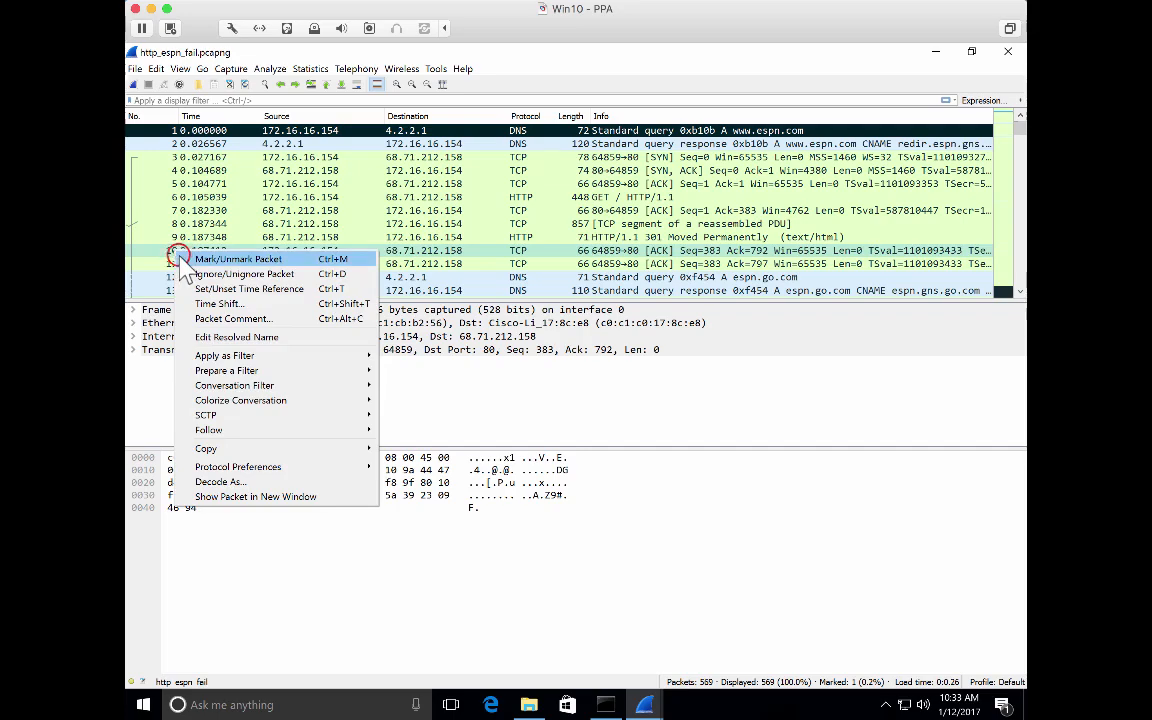
click(183, 260)
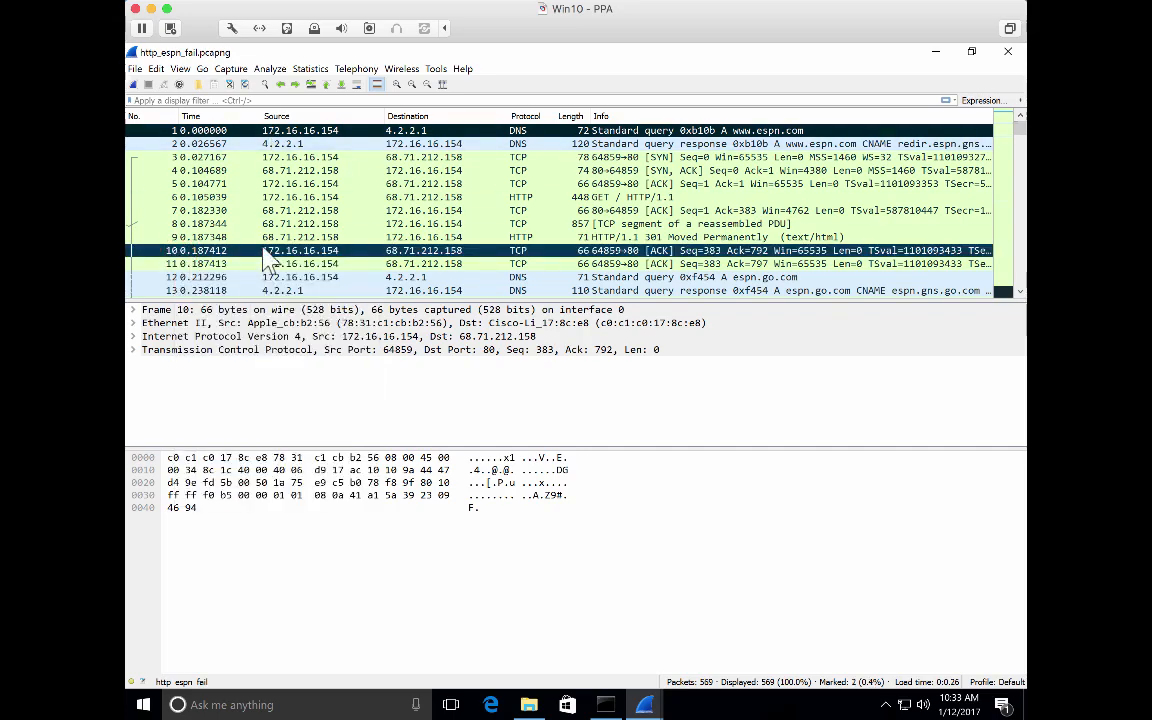
Step: Export the packets from first to last marked to the Desktop as export3
click(134, 69)
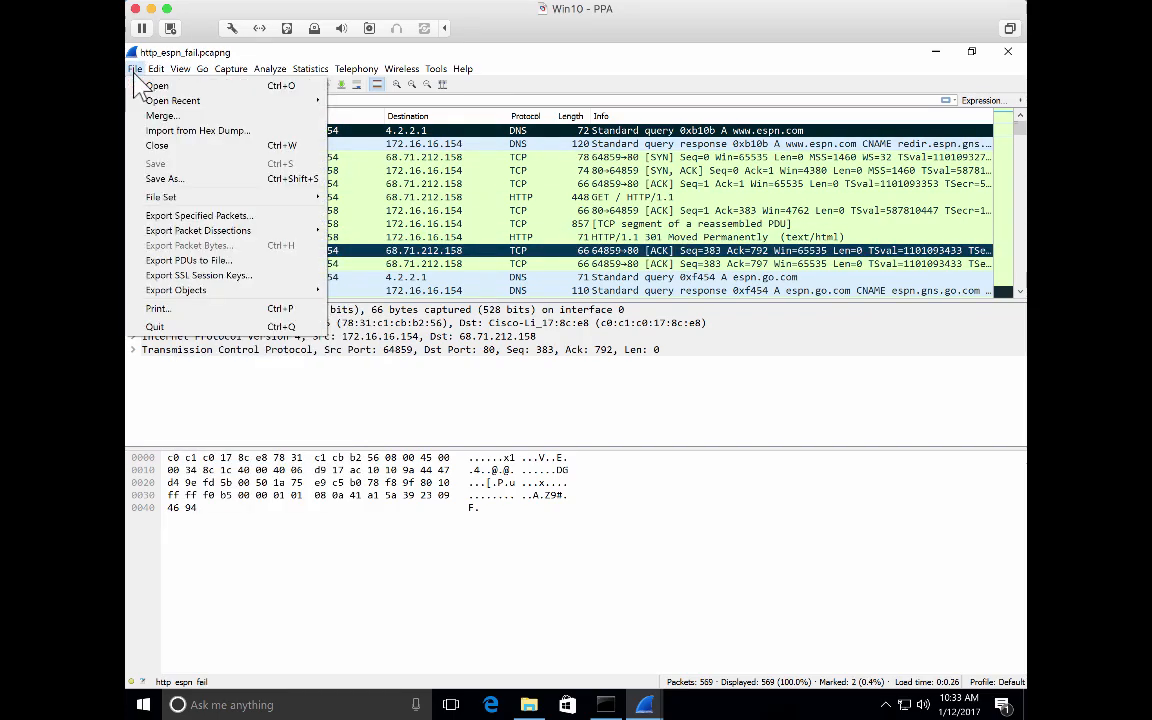
click(226, 216)
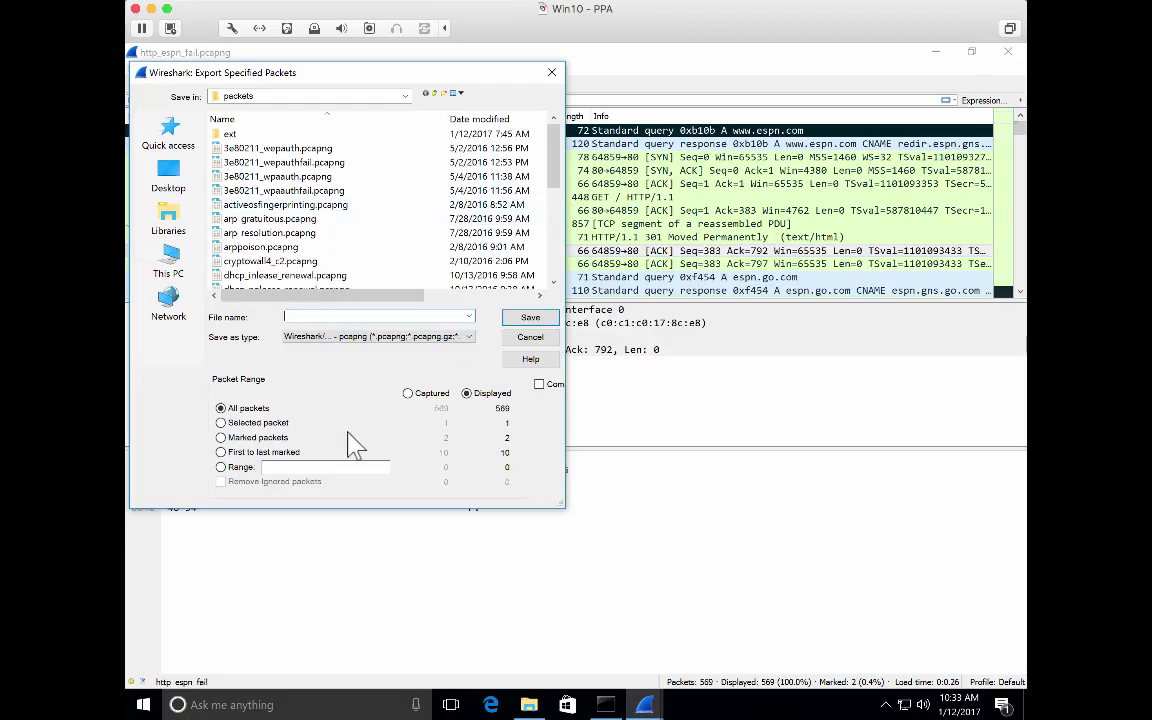
click(220, 452)
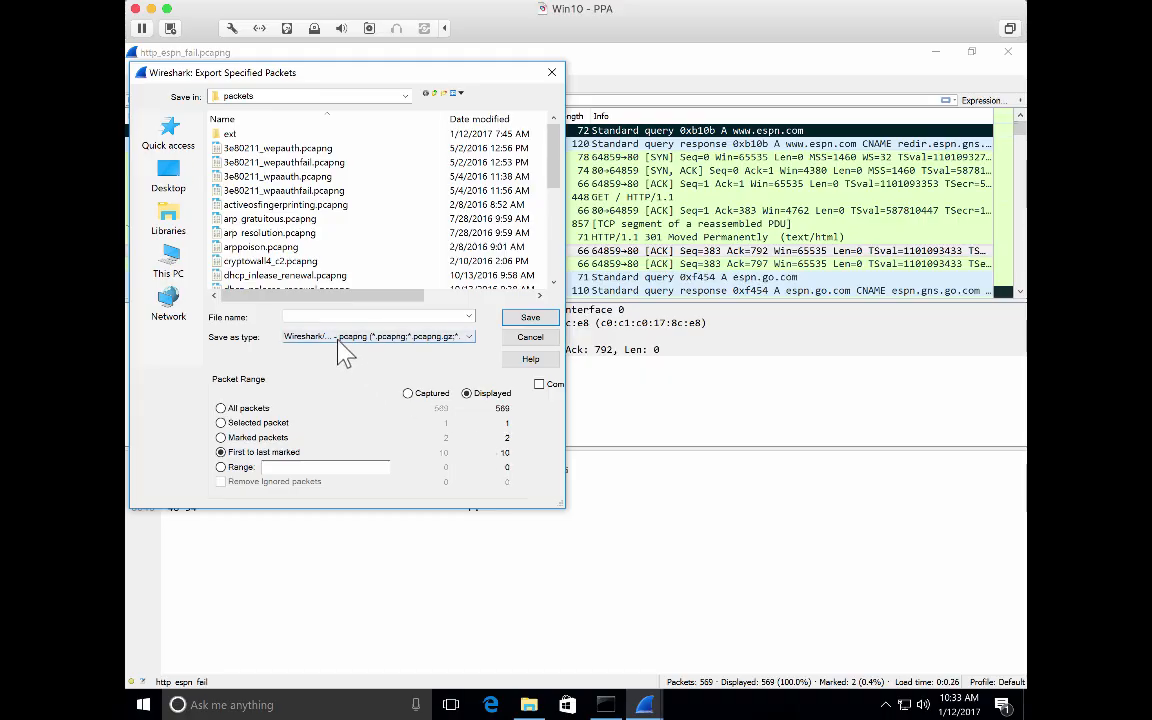
click(172, 173)
click(314, 317)
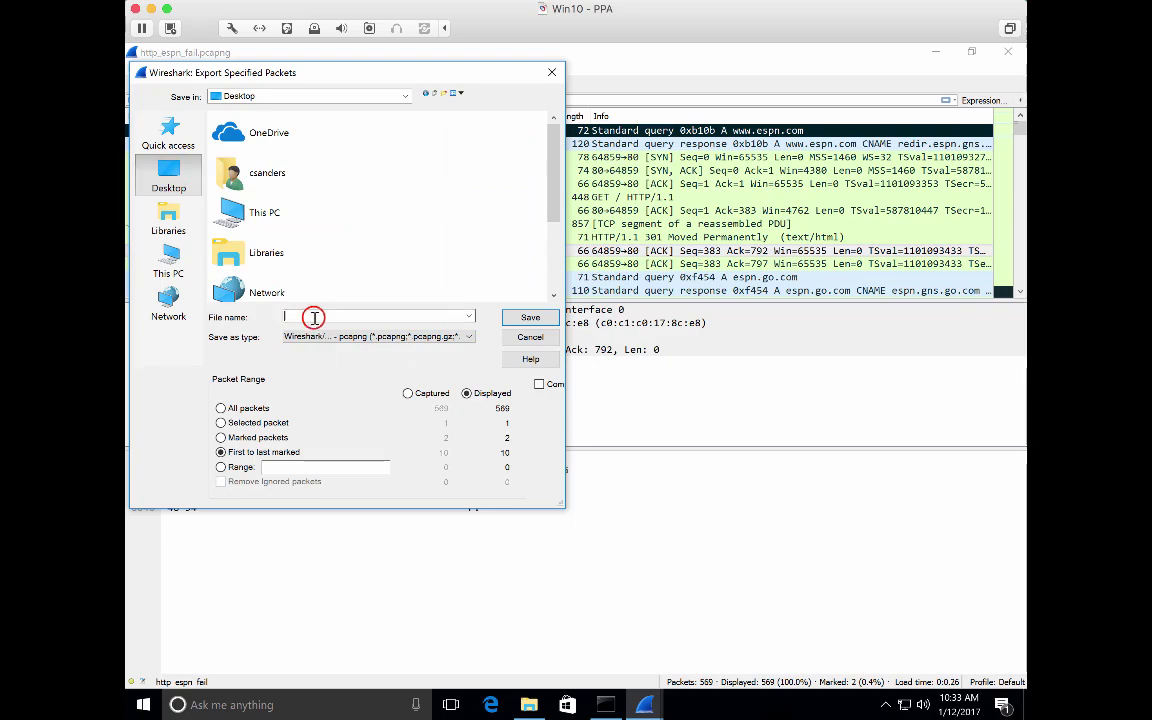
text(export)
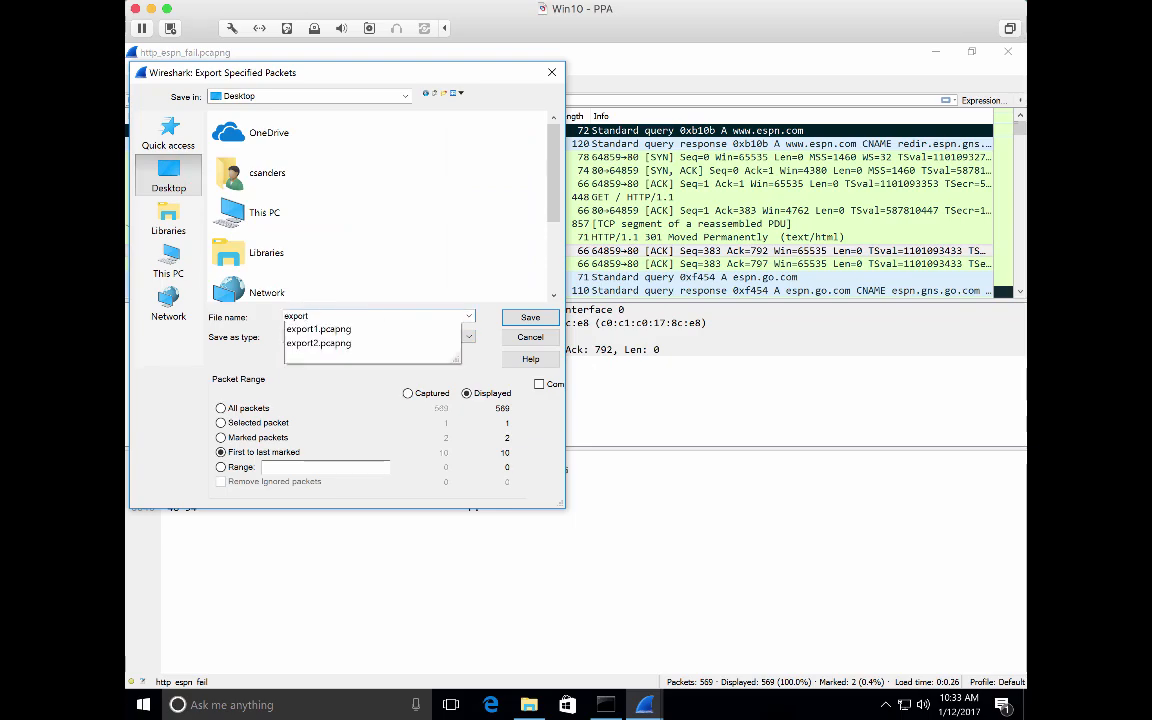
text(3)
click(528, 318)
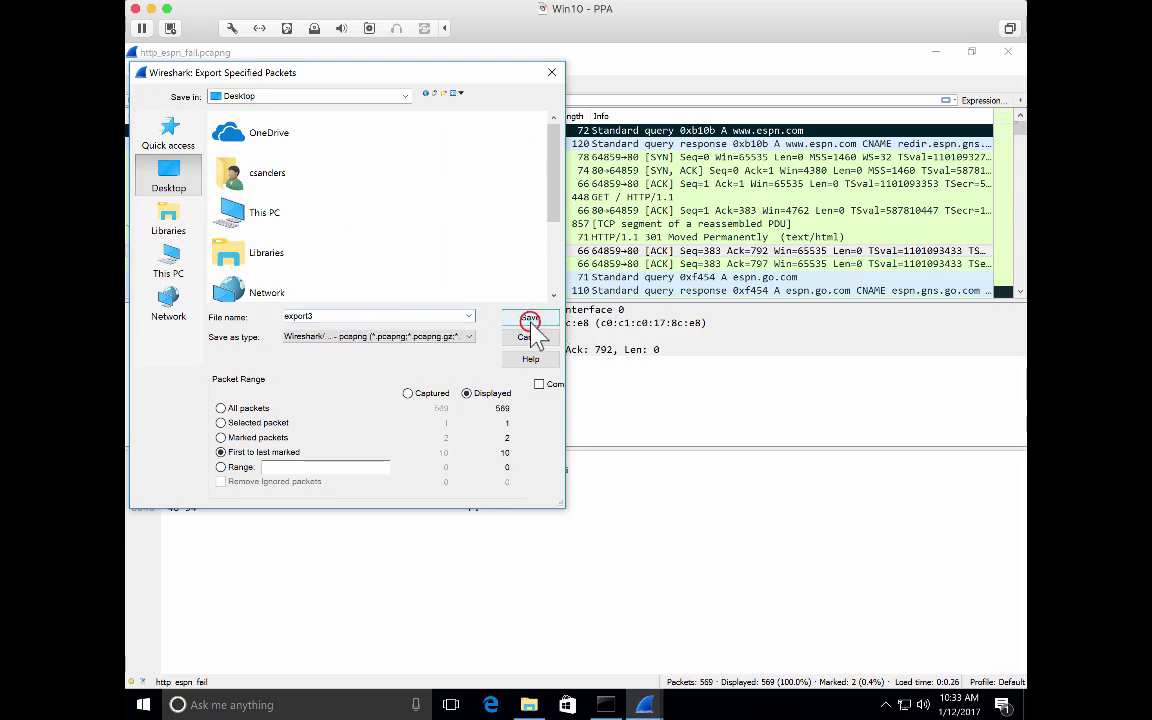
Step: Open export3.pcapng from the Desktop in File Explorer and check which packets were exported
click(528, 705)
click(463, 291)
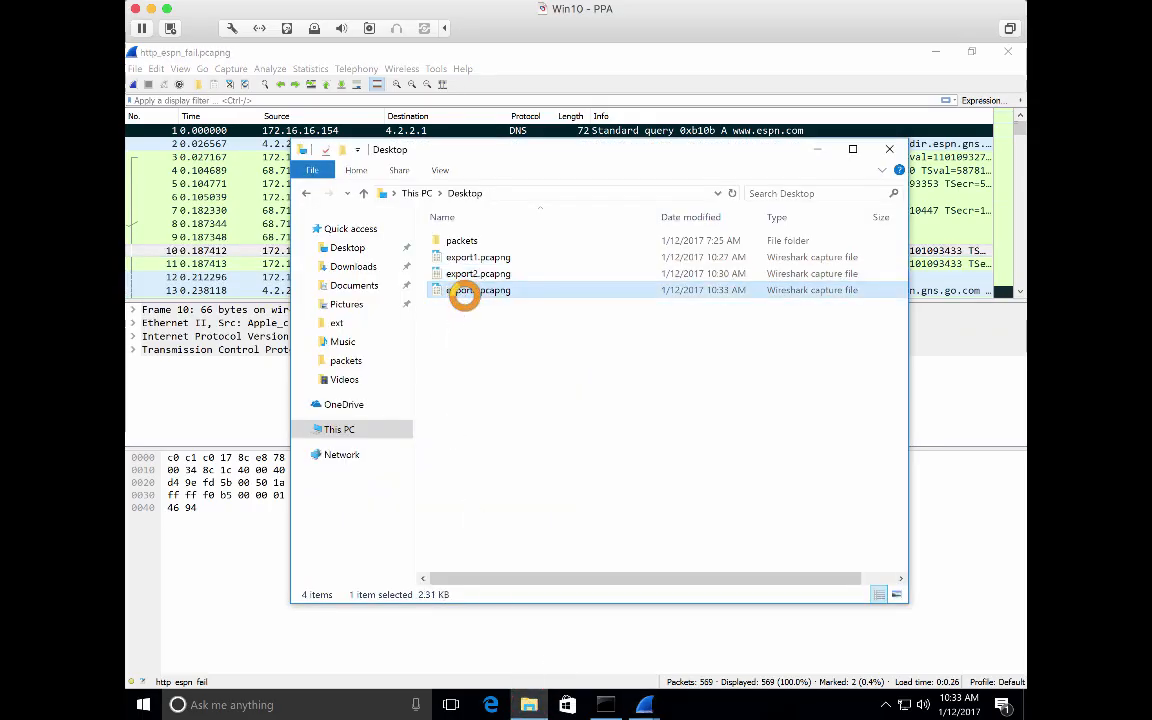
double_click(463, 291)
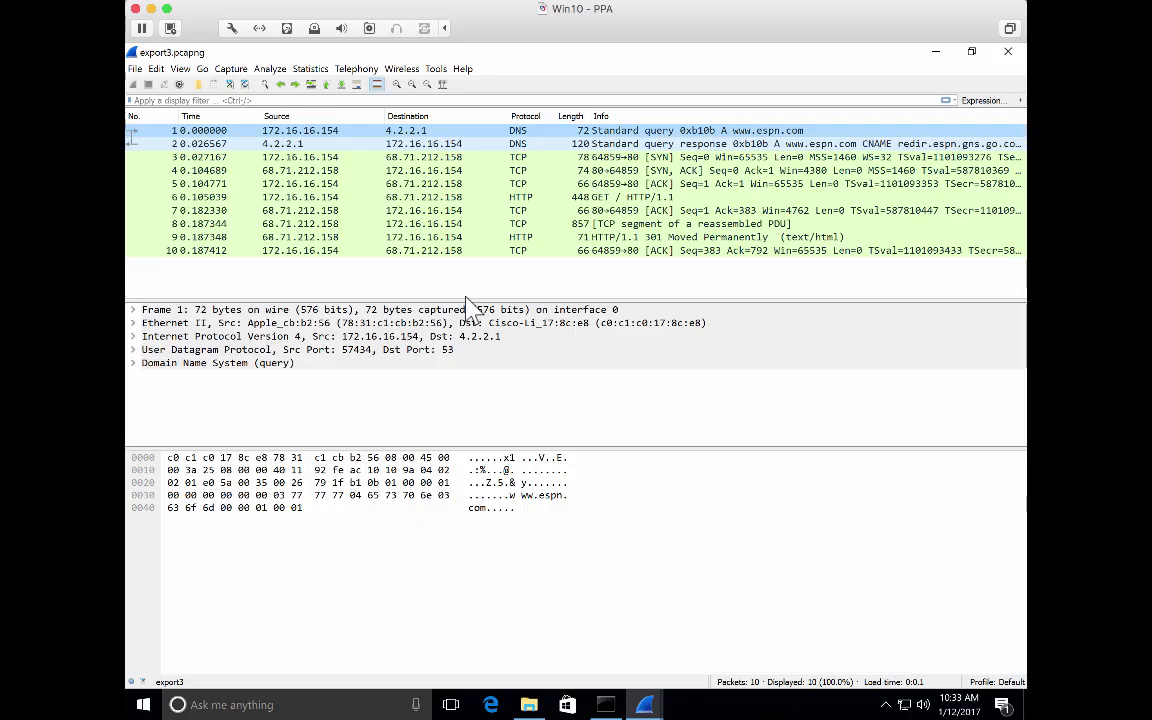
Step: Close the export3 capture and reopen http_espn_fail.pcapng from the packets folder
click(229, 84)
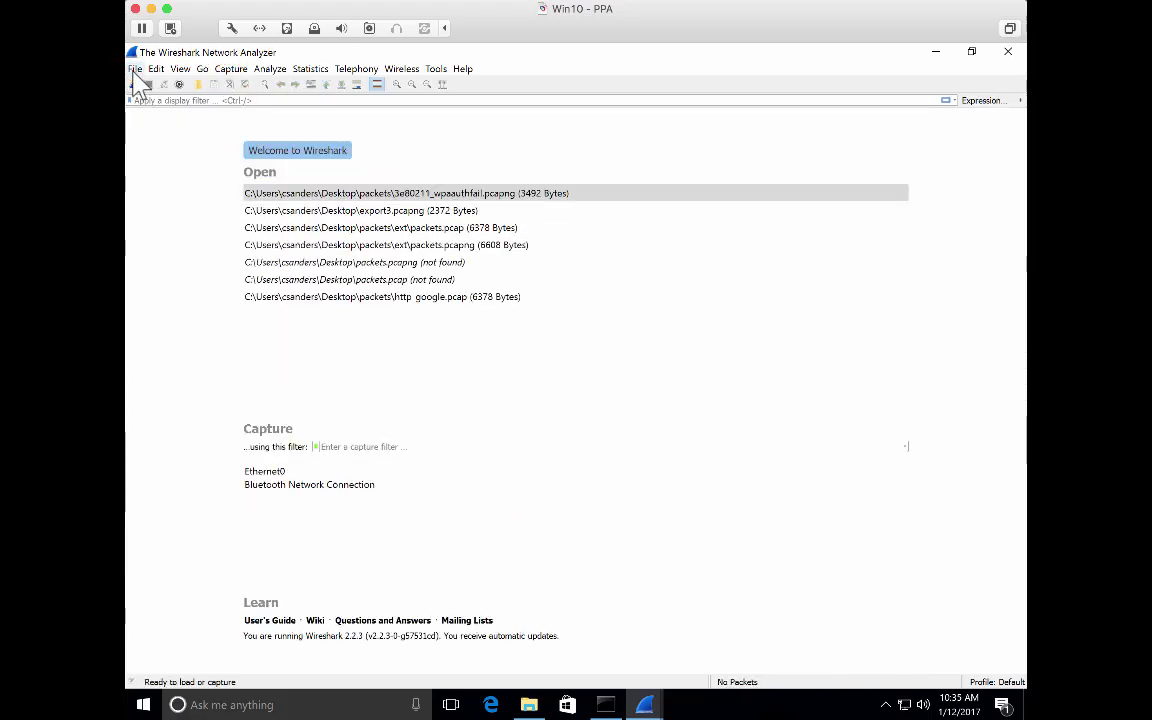
click(135, 70)
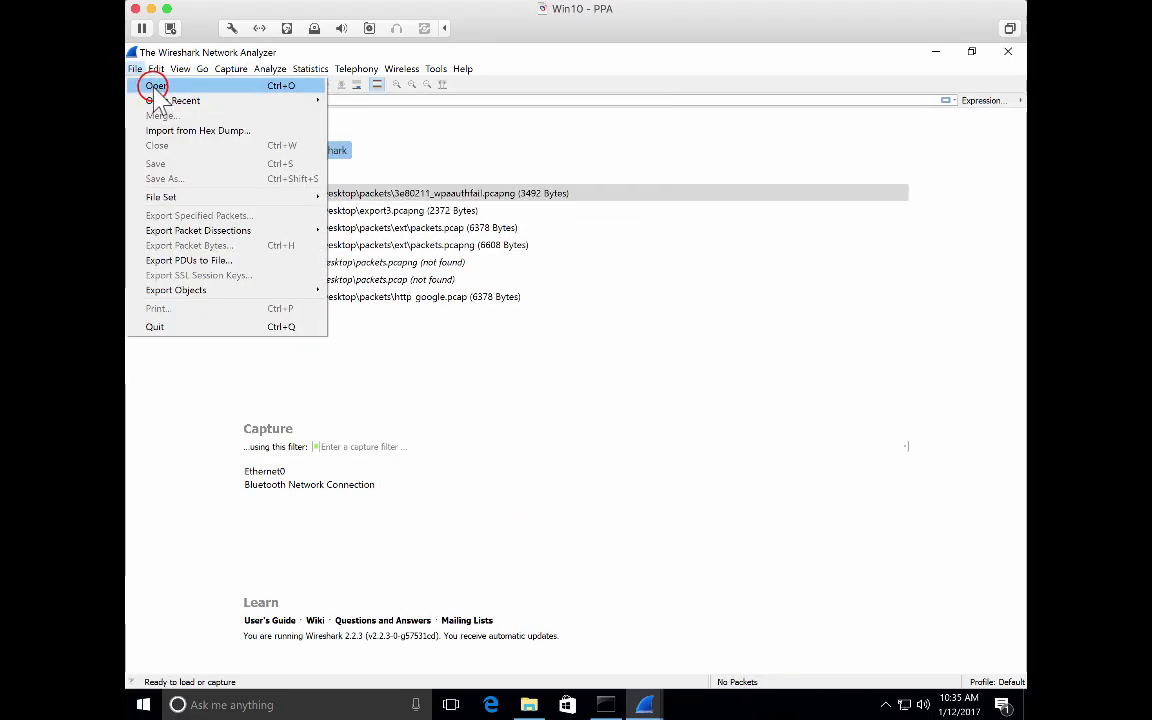
click(157, 86)
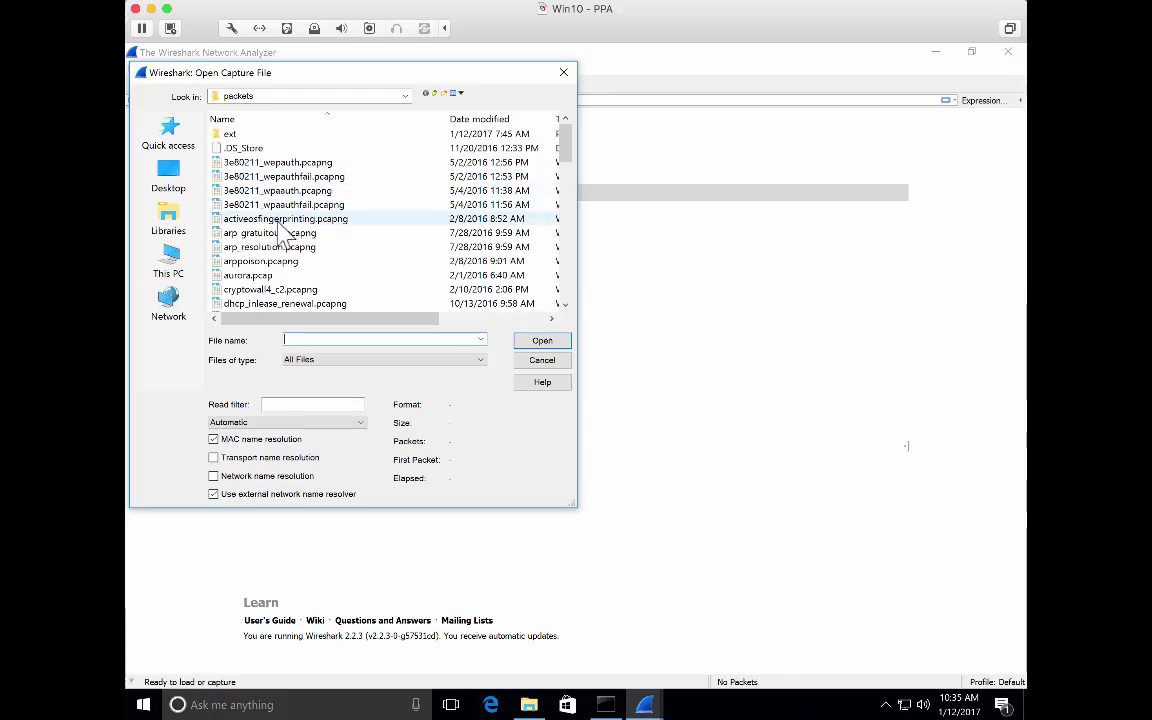
scroll(282, 228, down, 4)
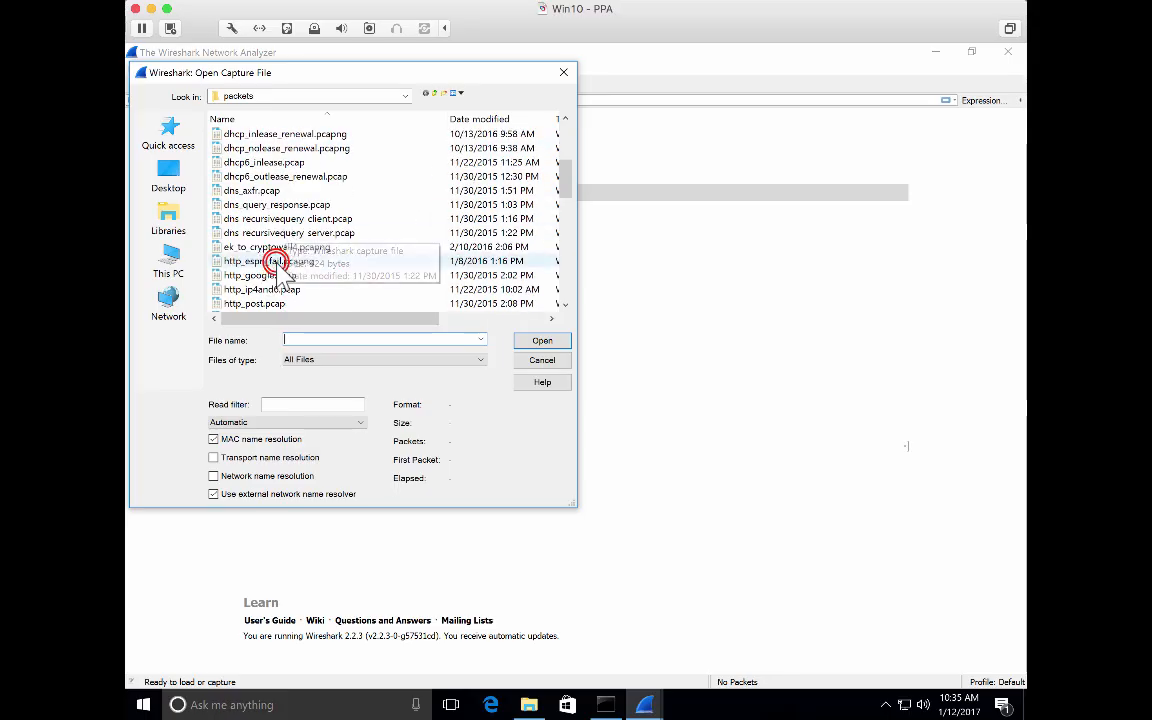
double_click(275, 262)
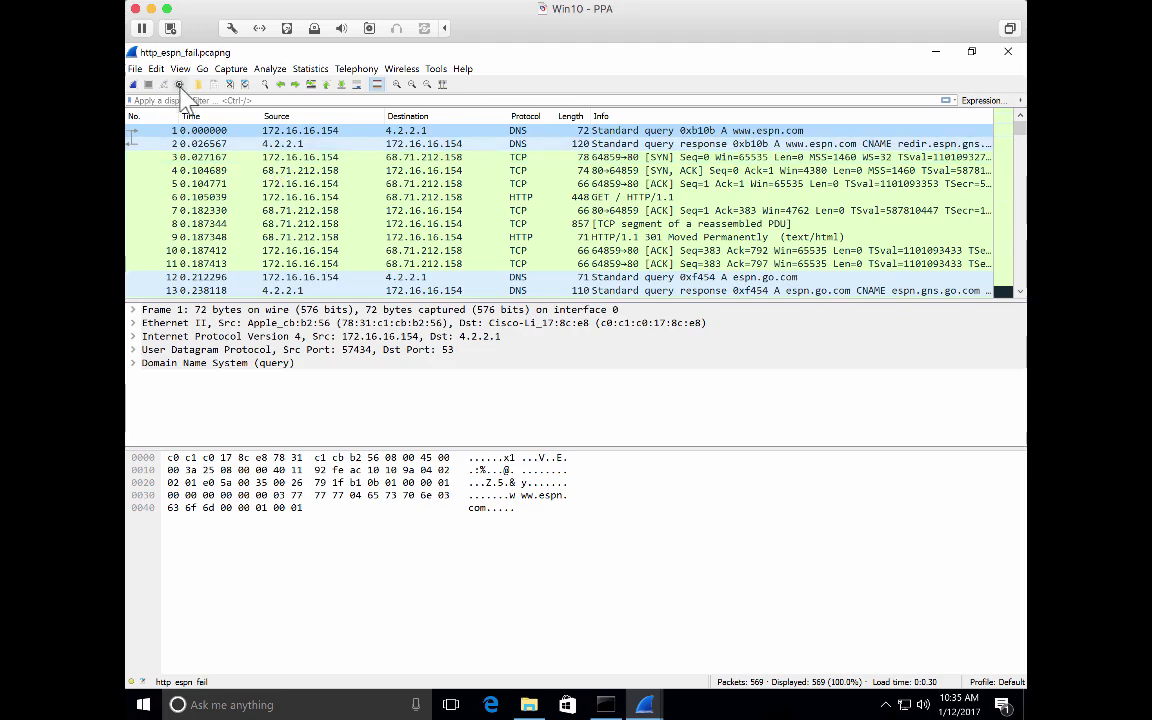
Step: Export only the packet range 1-10 of http_espn_fail.pcapng to the Desktop as export4
click(136, 70)
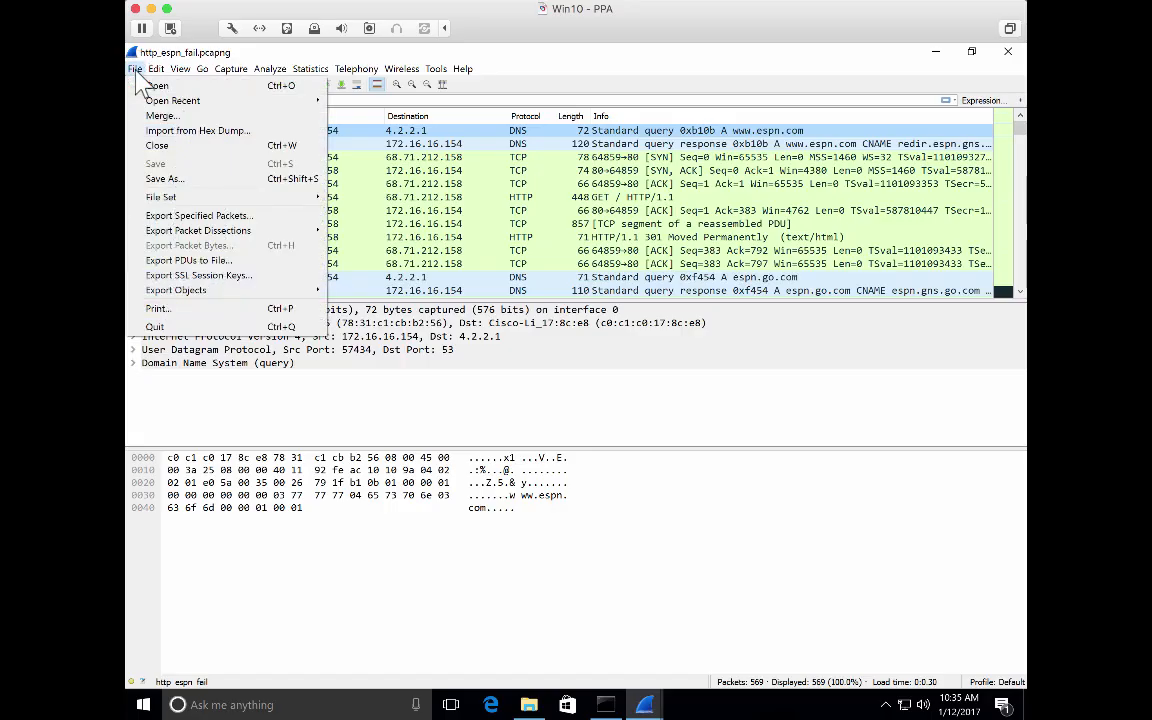
click(205, 219)
click(242, 467)
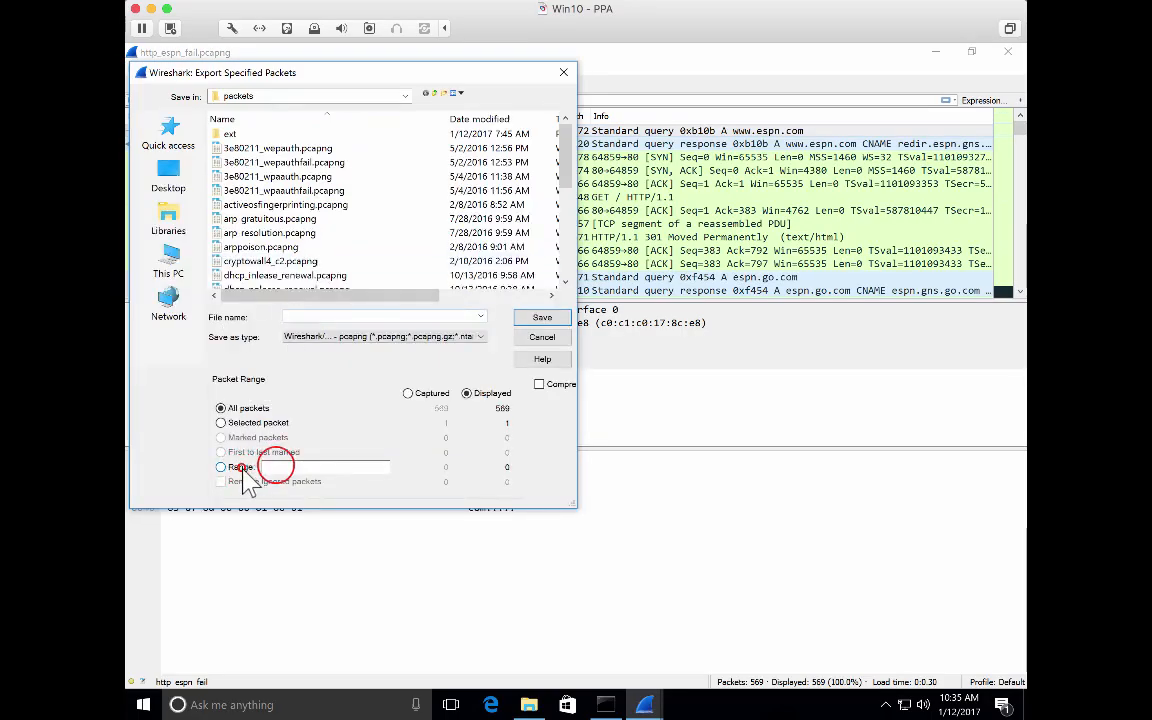
text(1-10)
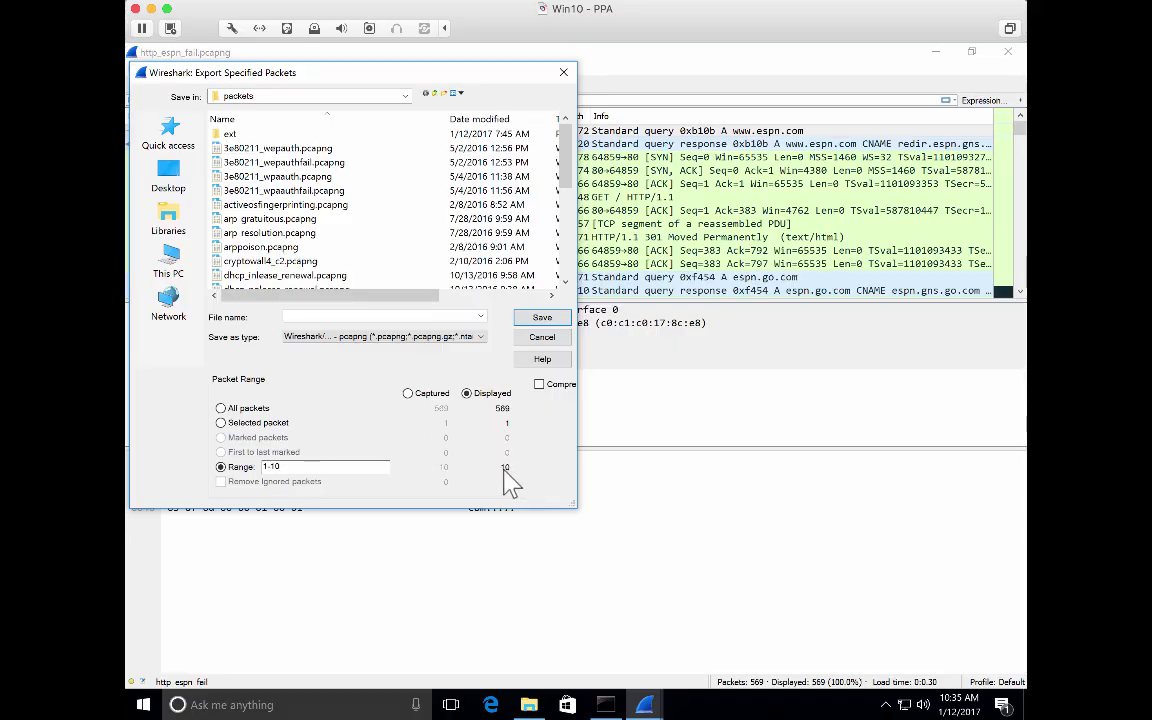
key(BackSpace)
text(2)
key(BackSpace)
text(0)
click(168, 180)
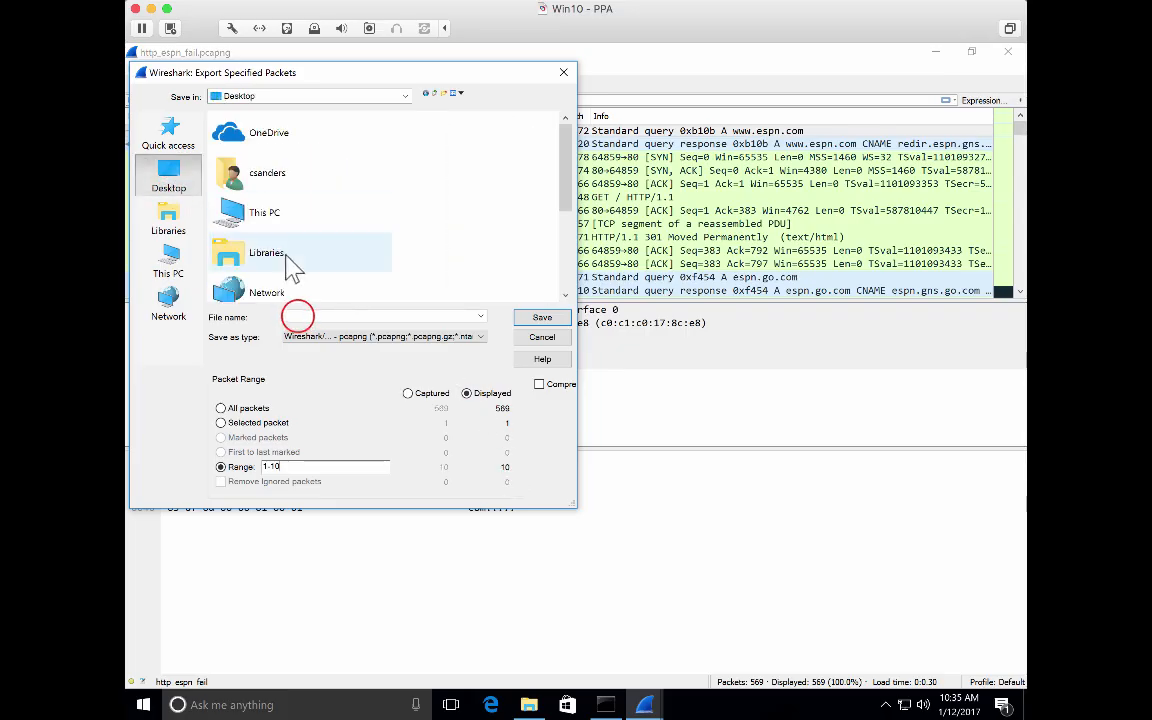
click(297, 316)
text(export4)
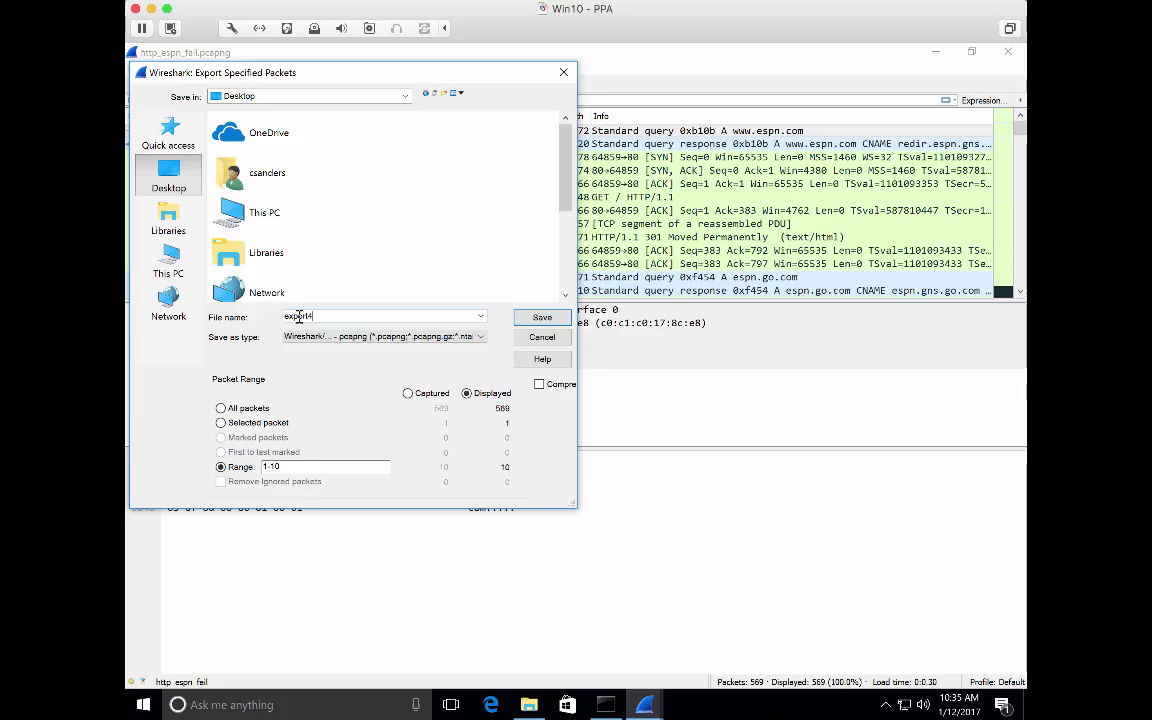
click(541, 317)
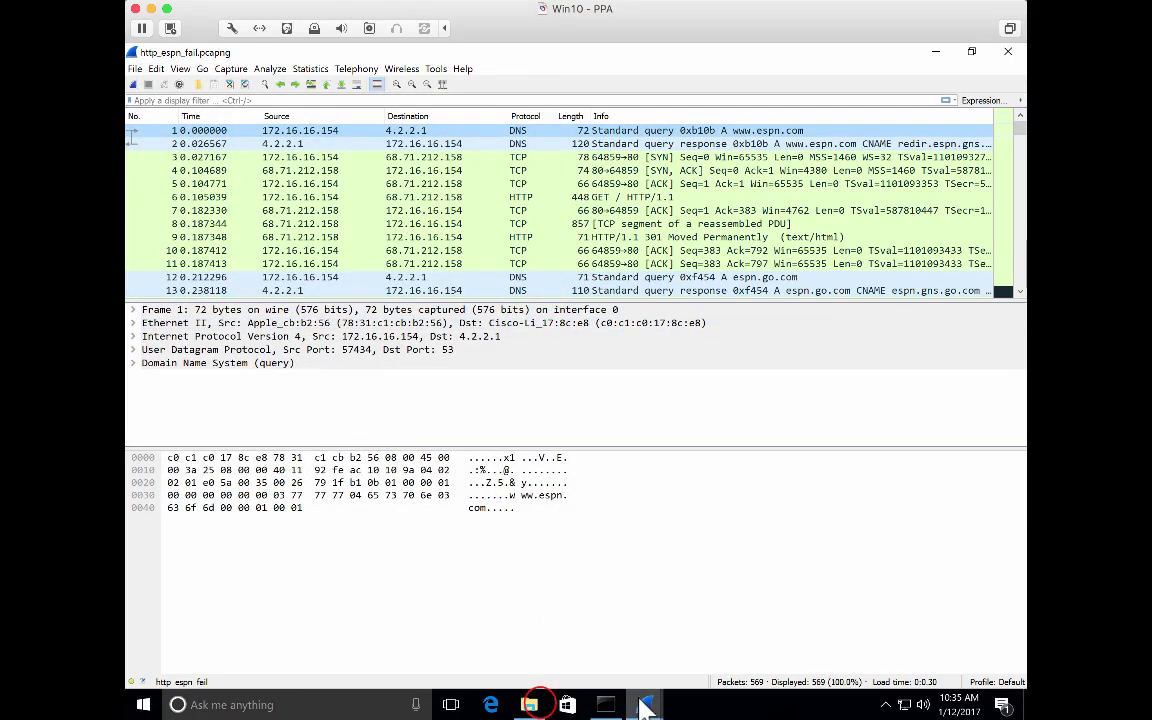
Step: Open export4.pcapng from the Desktop in File Explorer and check which packets it contains
click(533, 705)
click(500, 307)
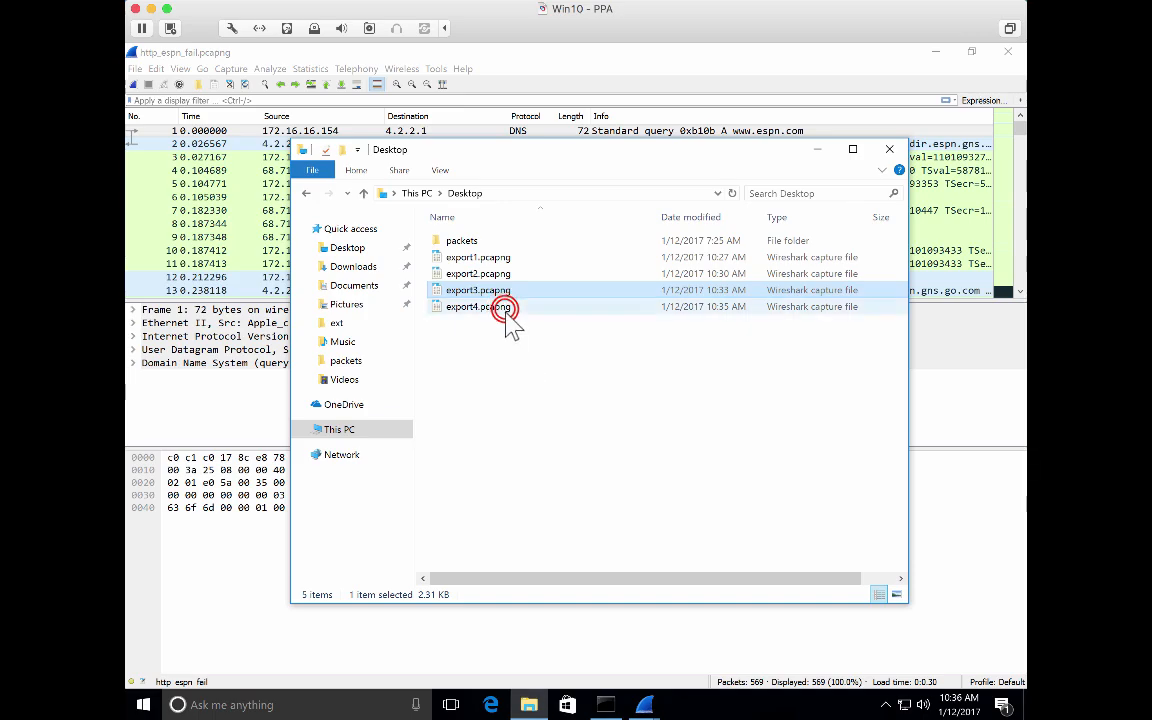
double_click(500, 307)
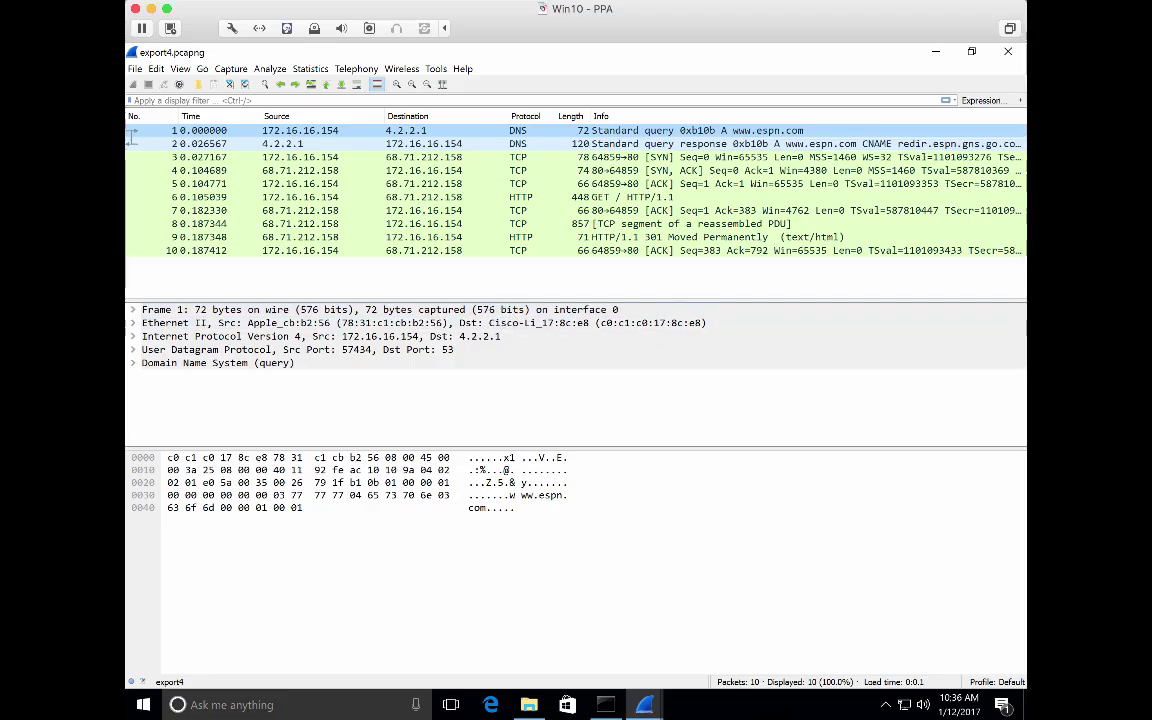
Step: Close the export4 capture and apply the display filter dns to http_espn_fail.pcapng
click(231, 85)
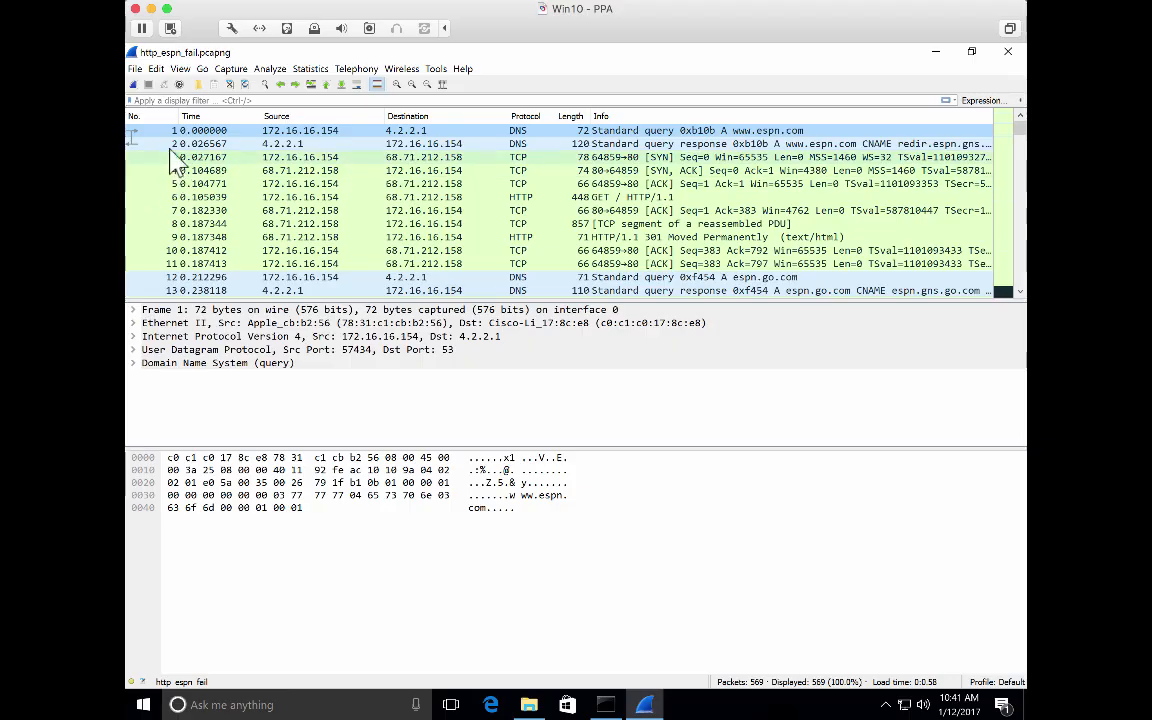
click(200, 98)
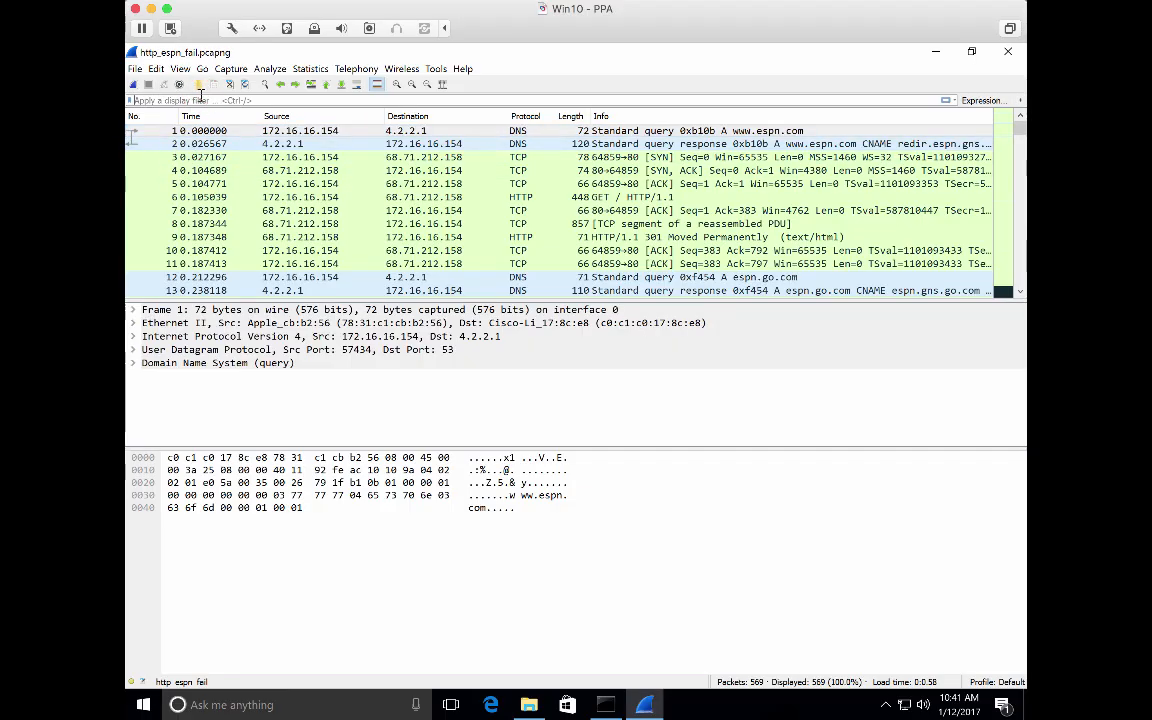
text(dns)
key(Return)
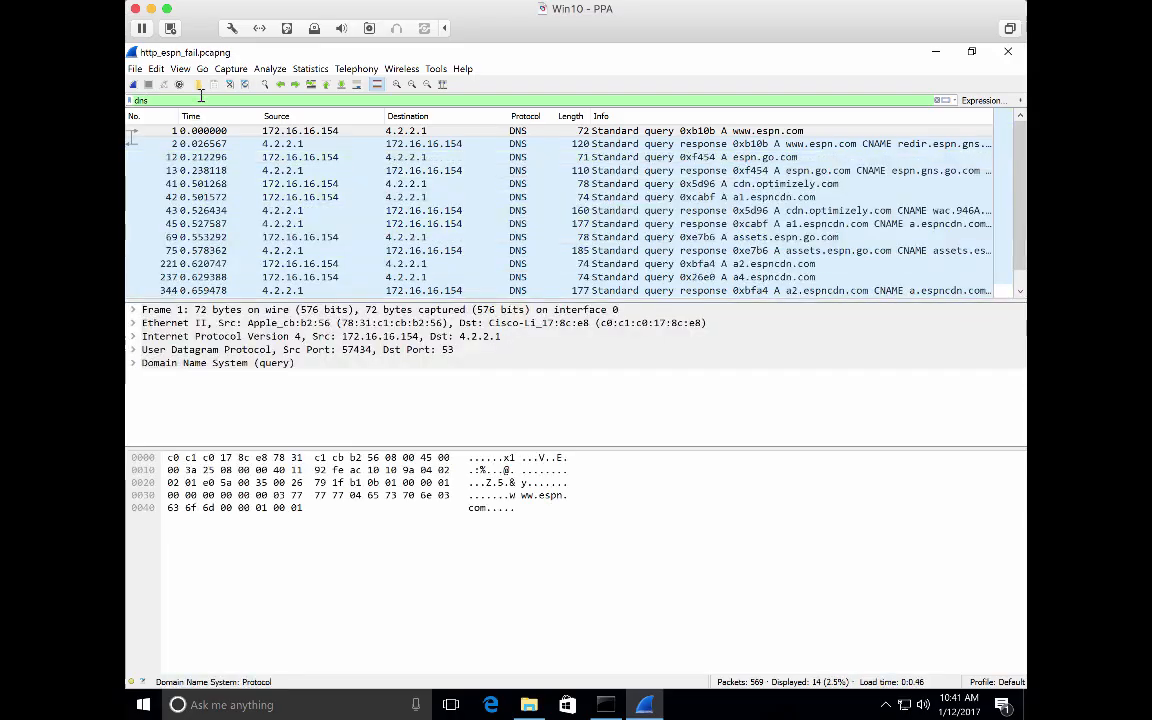
Step: Start exporting the packet dissections as CSV, widen the export dialog and keep the packet details set to As displayed
click(136, 69)
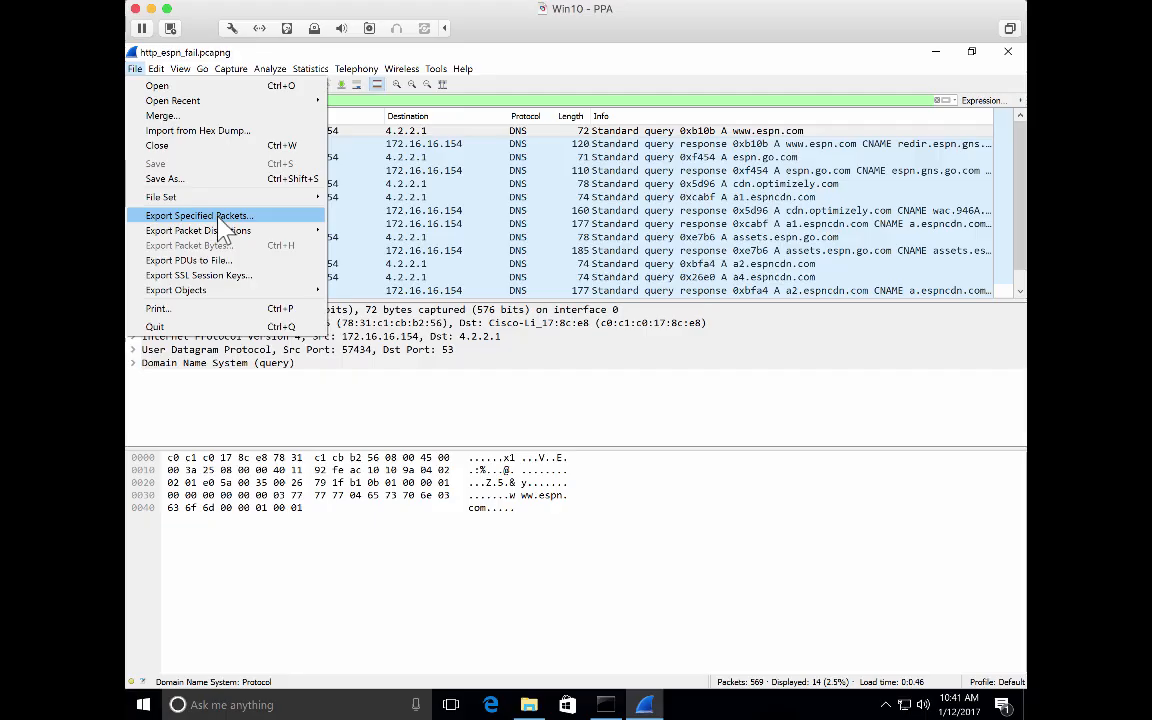
mouse_move(234, 232)
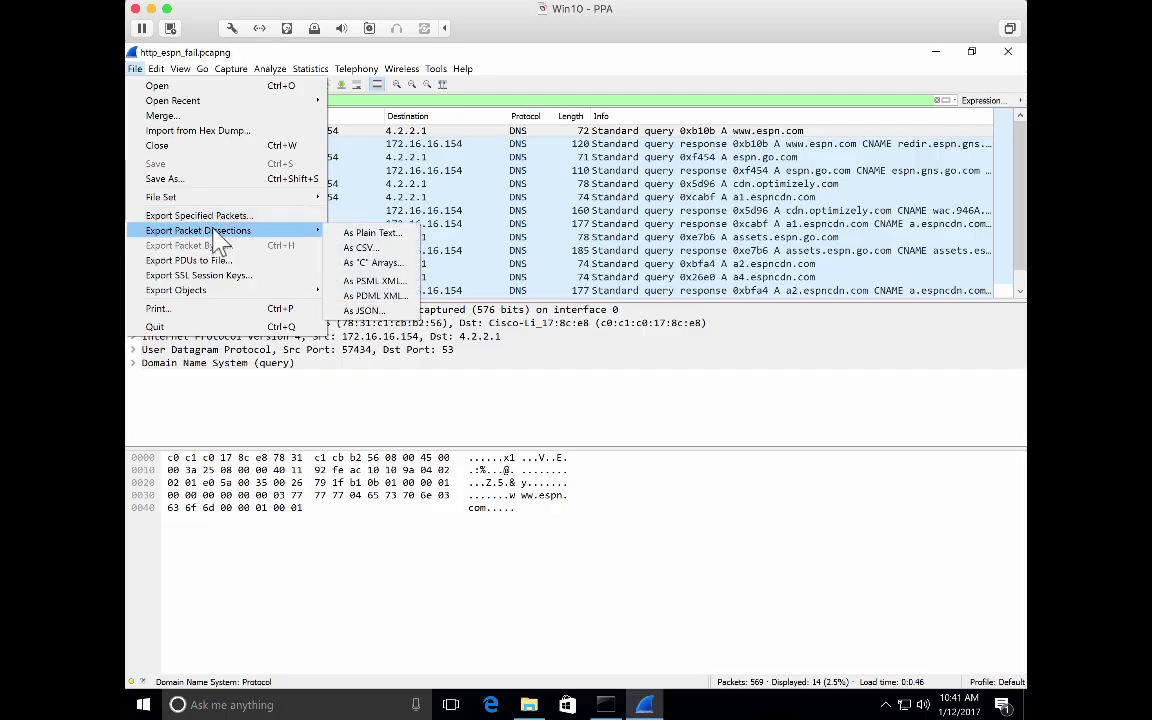
click(370, 249)
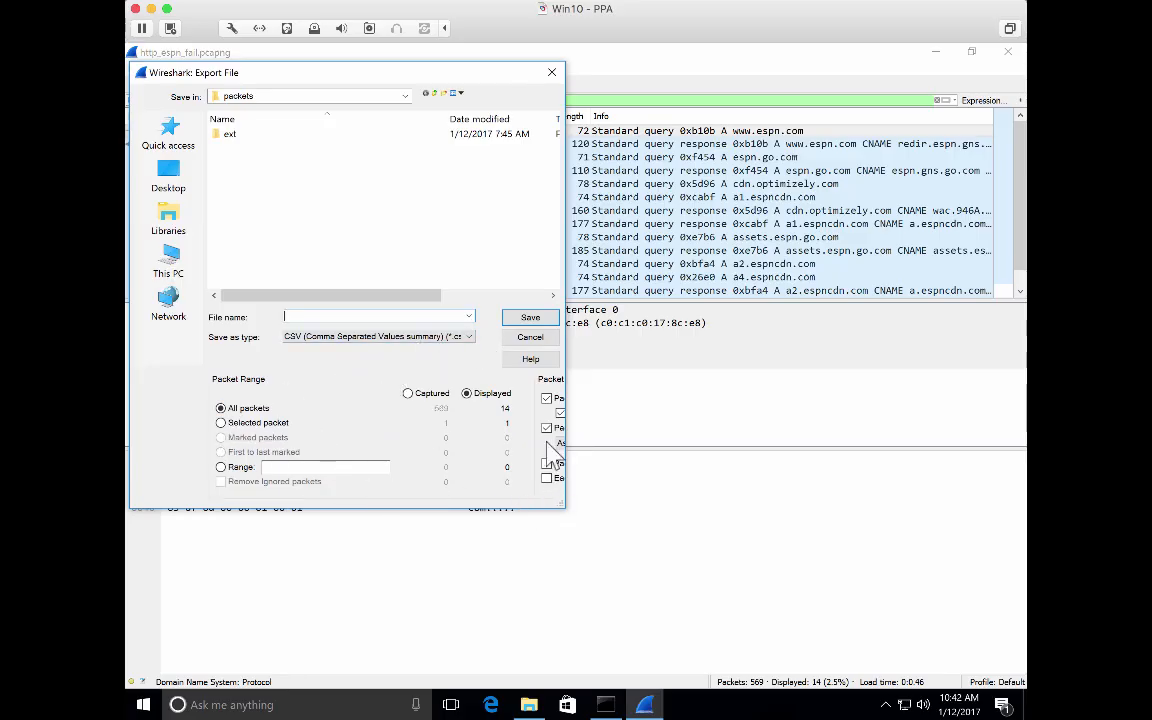
drag(565, 432, 744, 462)
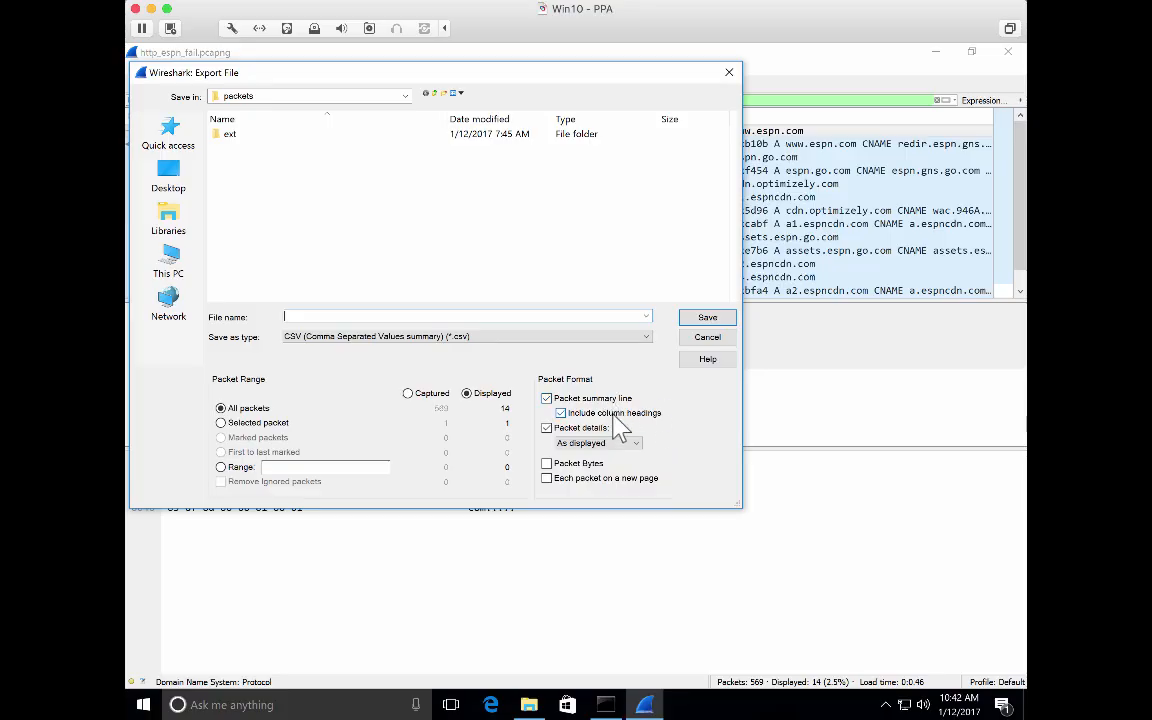
click(624, 443)
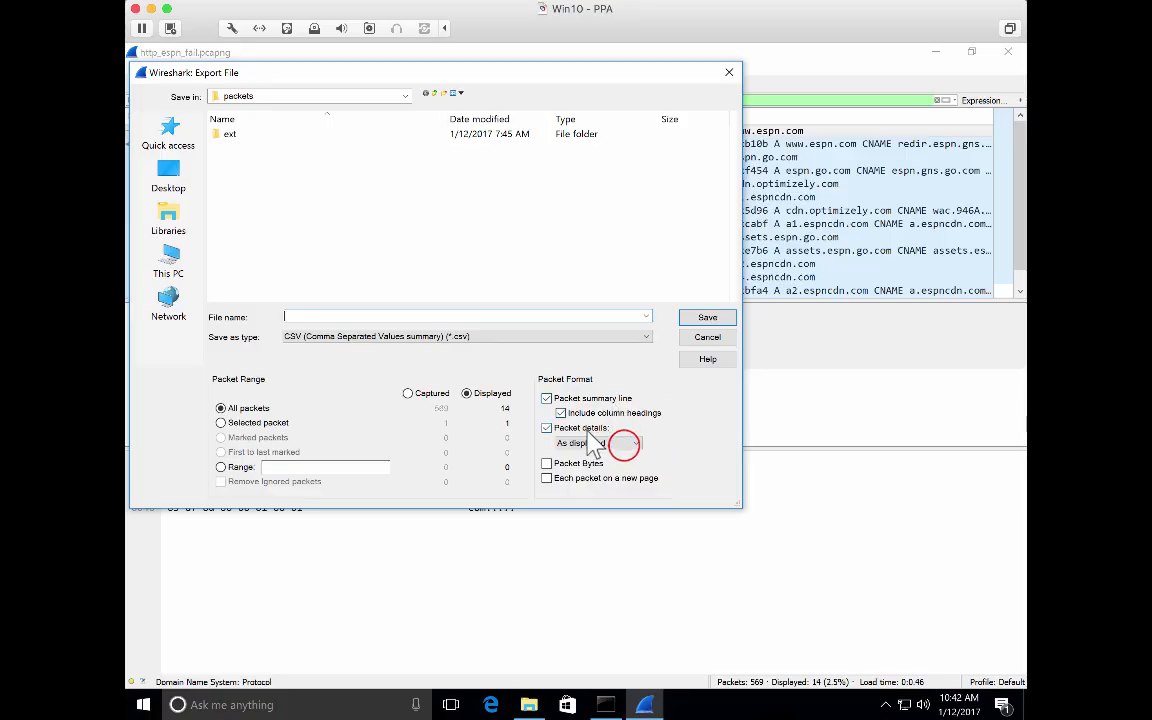
click(625, 446)
click(625, 446)
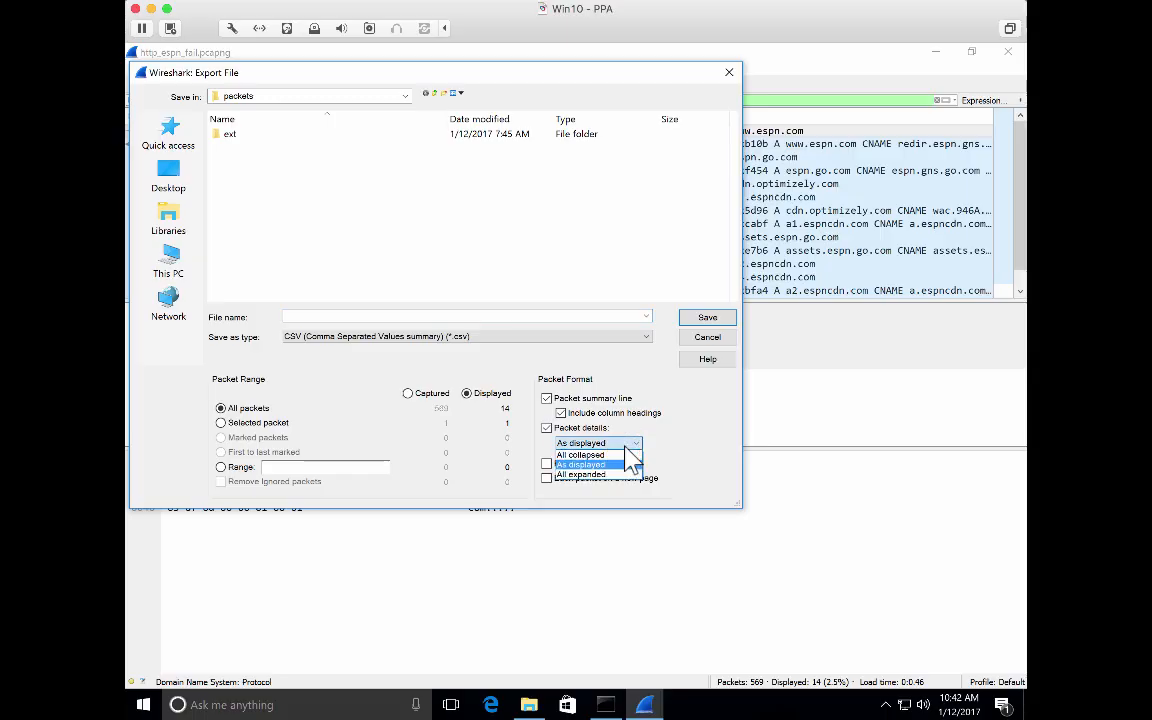
click(632, 463)
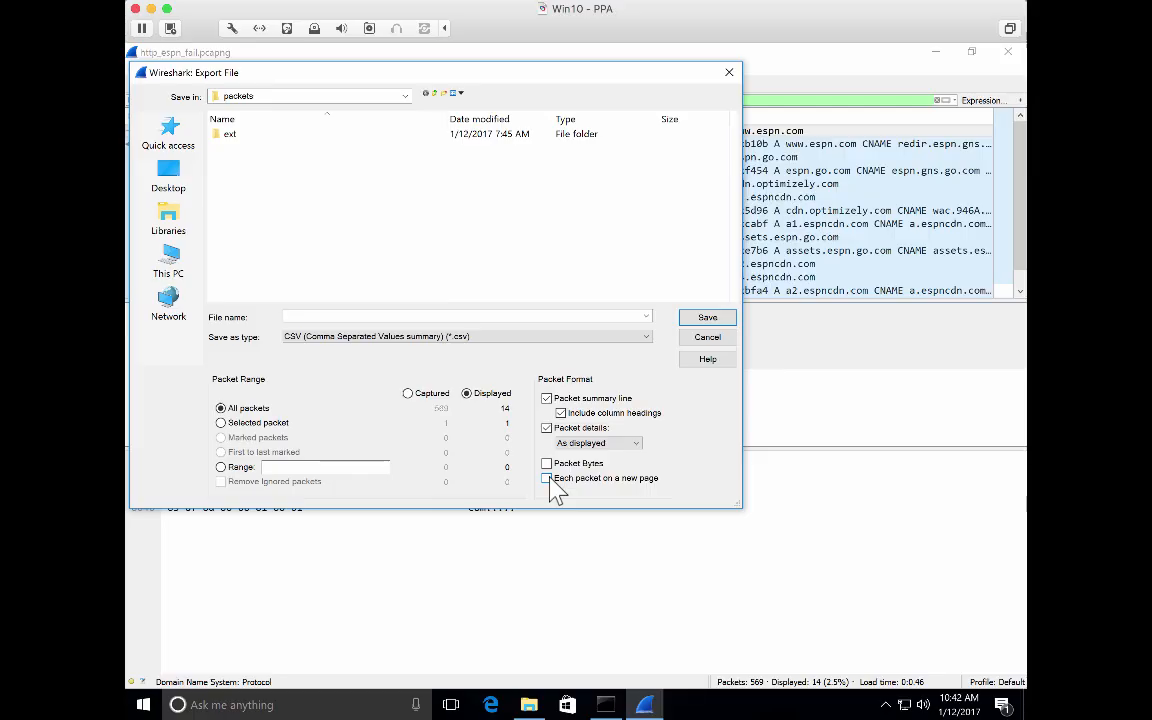
Step: Save the CSV export of all displayed packets to the Desktop as export4
click(186, 170)
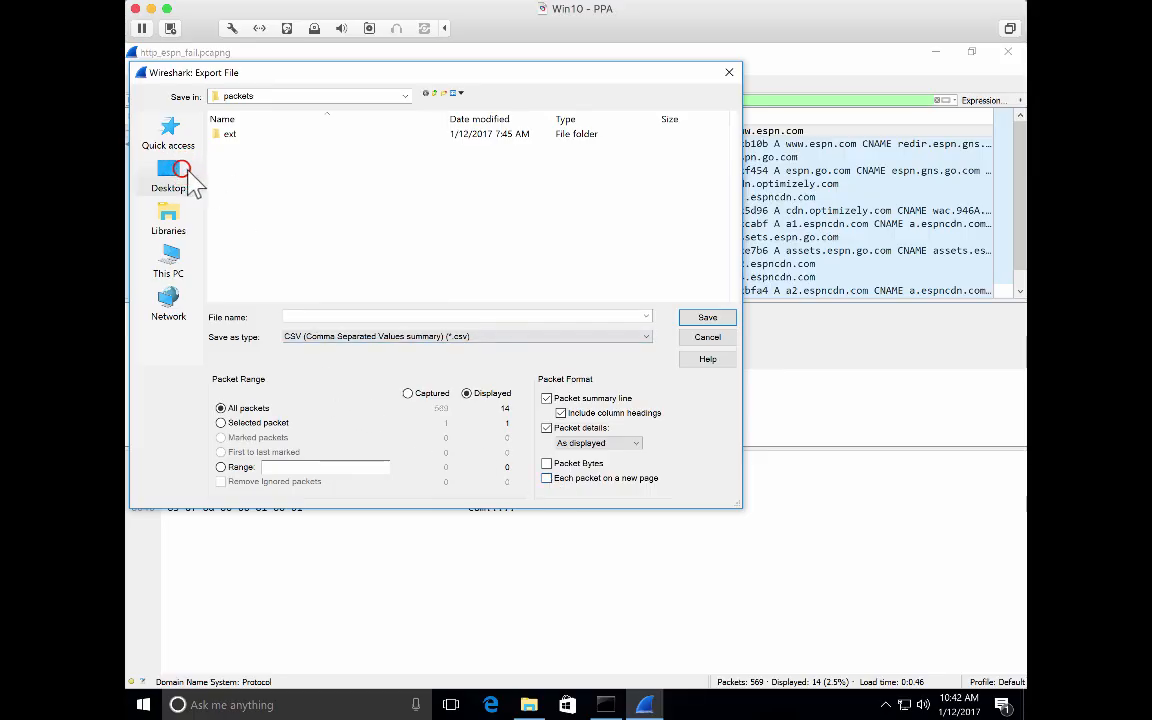
click(298, 318)
text(e)
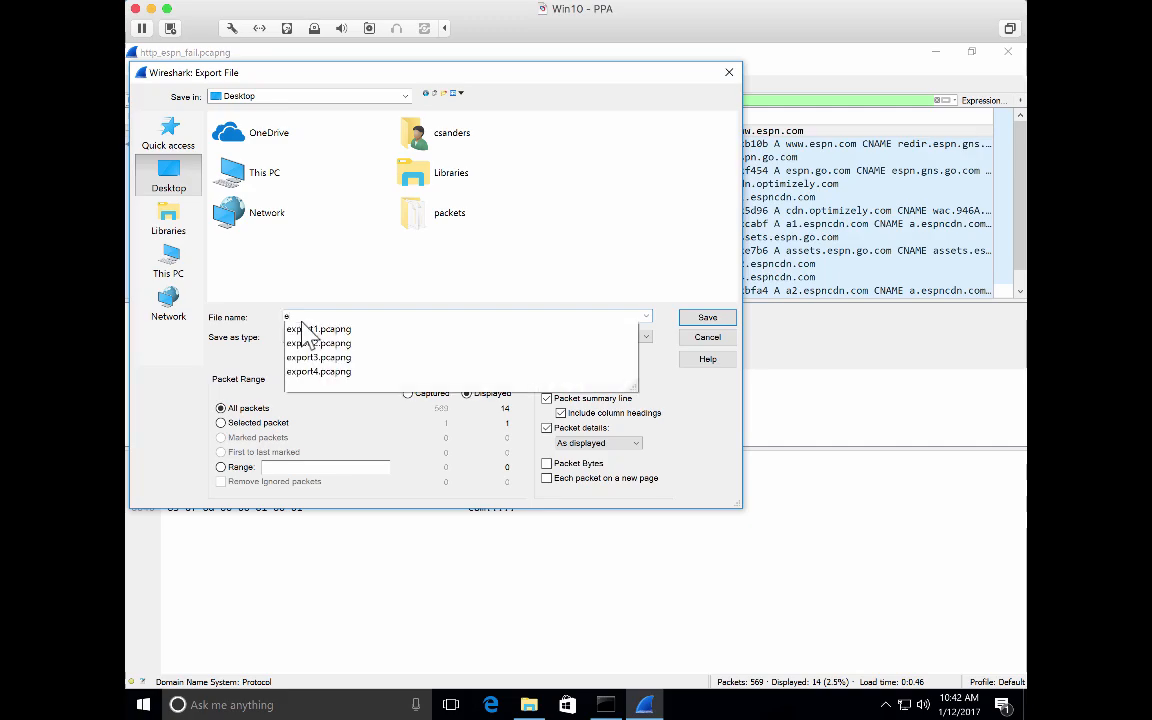
text(xport4)
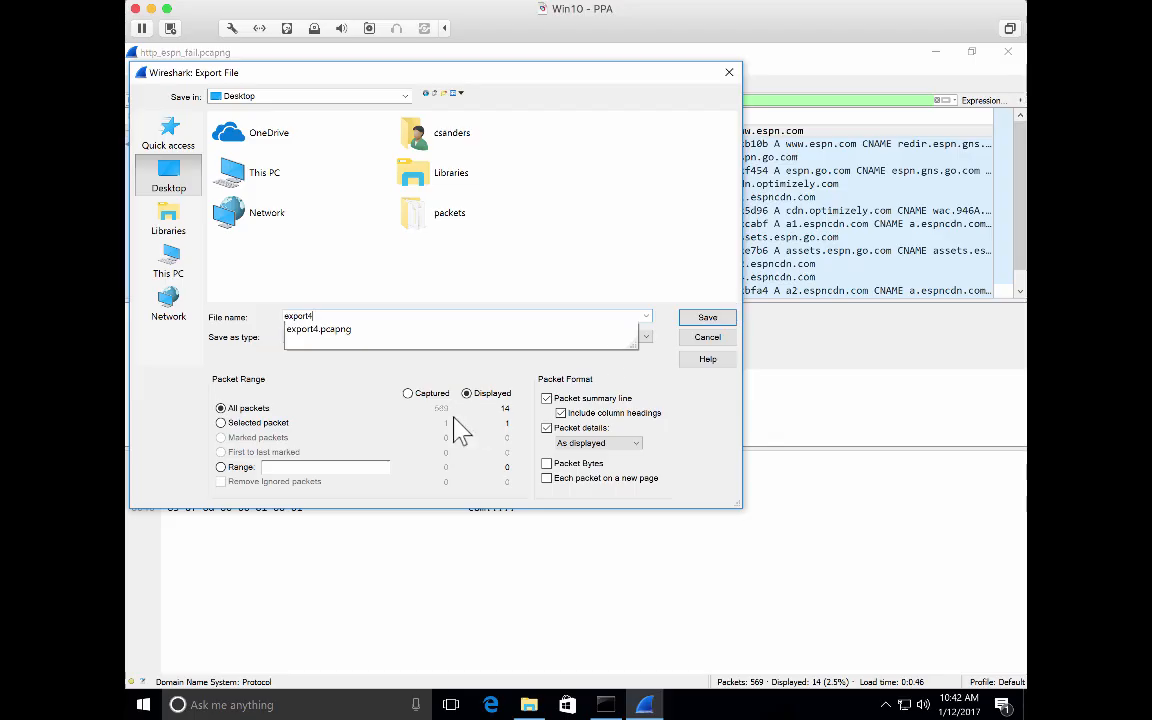
click(508, 411)
click(697, 318)
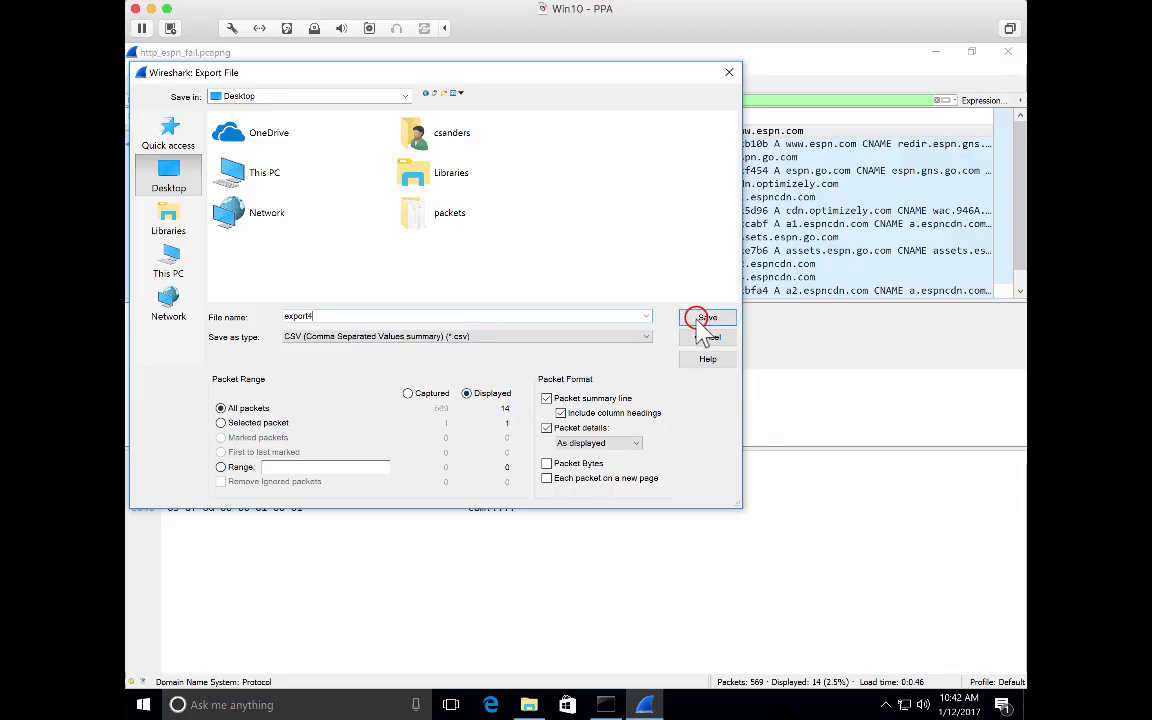
Step: Switch to File Explorer and open the exported export4 file without an extension from the Desktop in Notepad
click(529, 704)
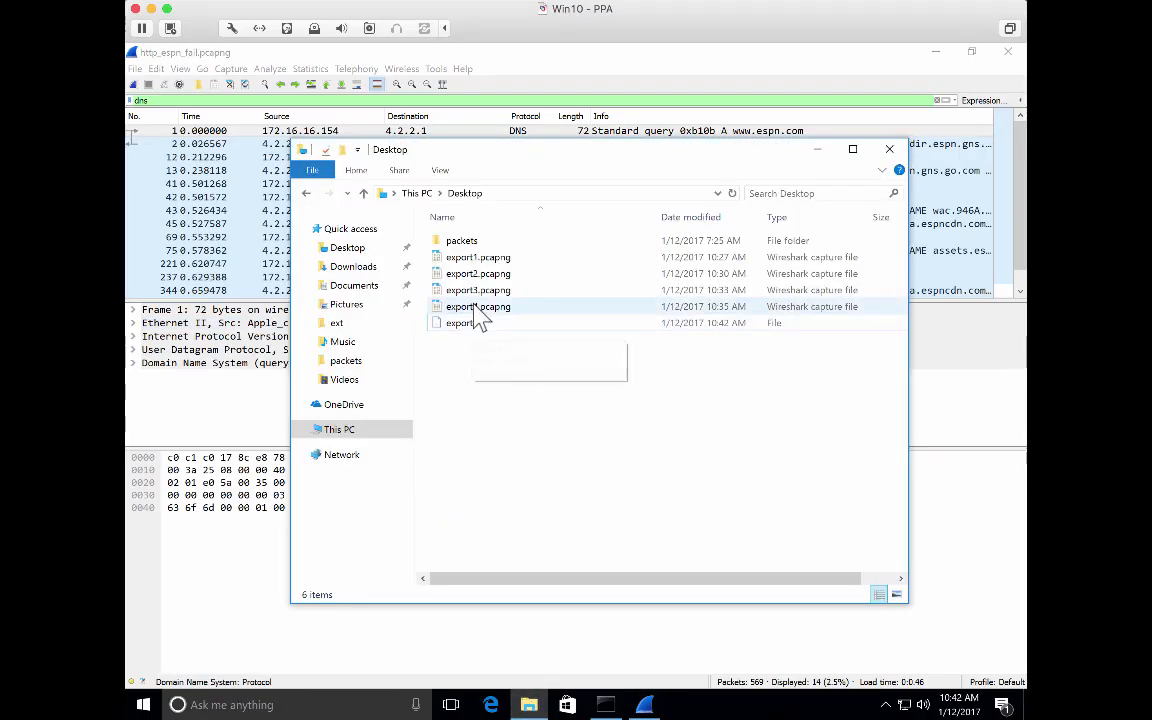
click(472, 325)
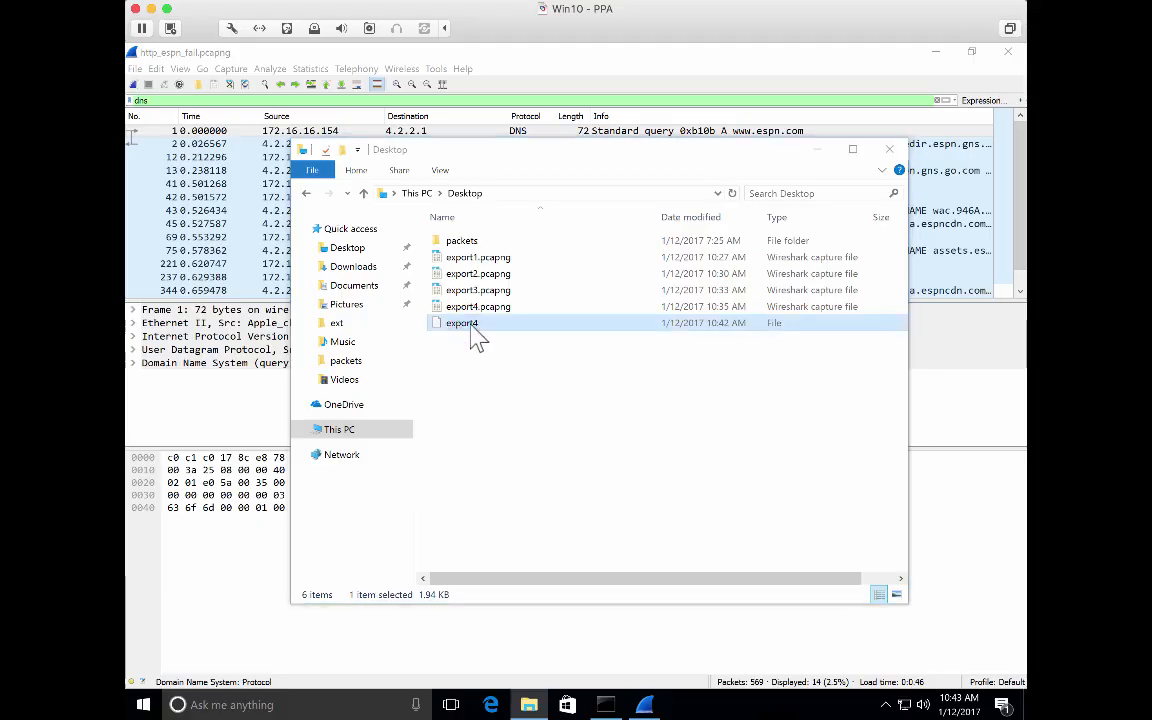
double_click(478, 337)
click(520, 358)
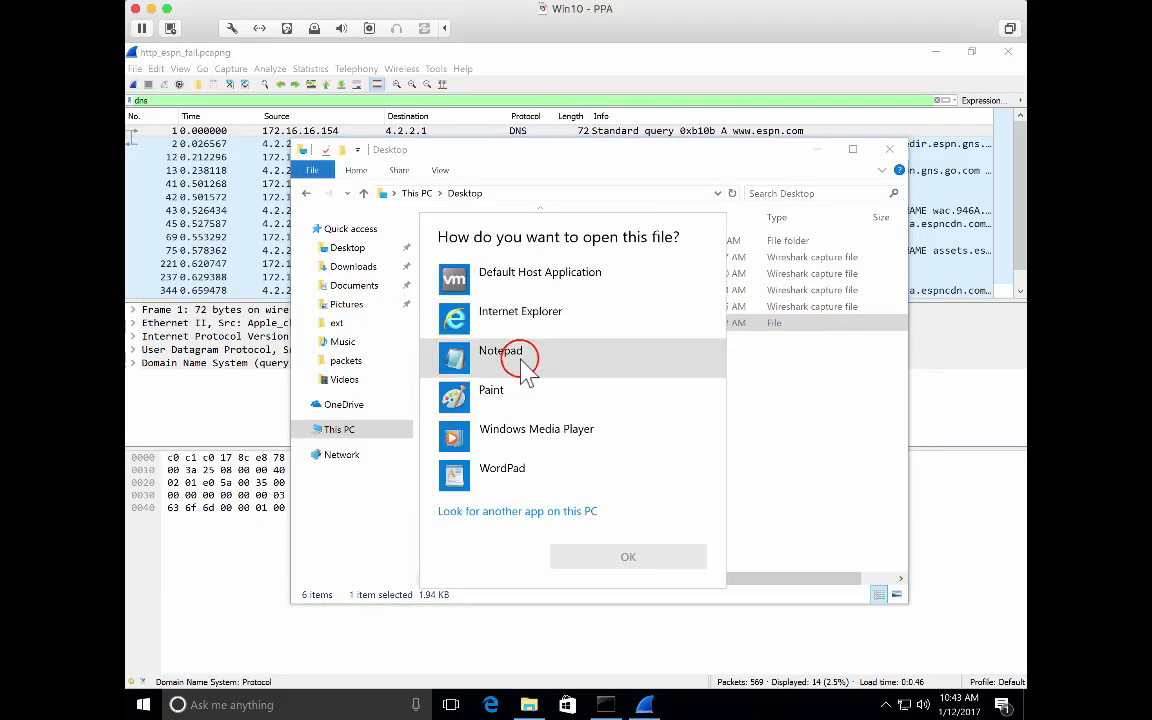
double_click(520, 358)
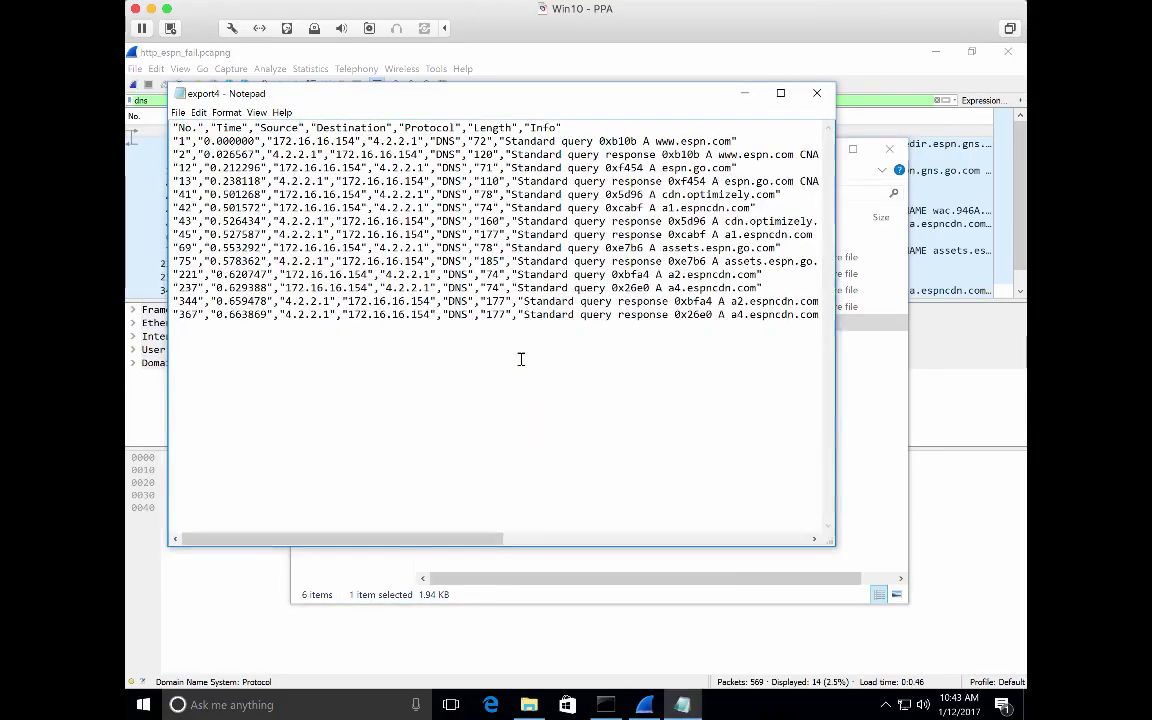
Step: Widen the Notepad window, minimize File Explorer and place the exported text below Wireshark's first packet rows for comparison
drag(836, 279, 1030, 279)
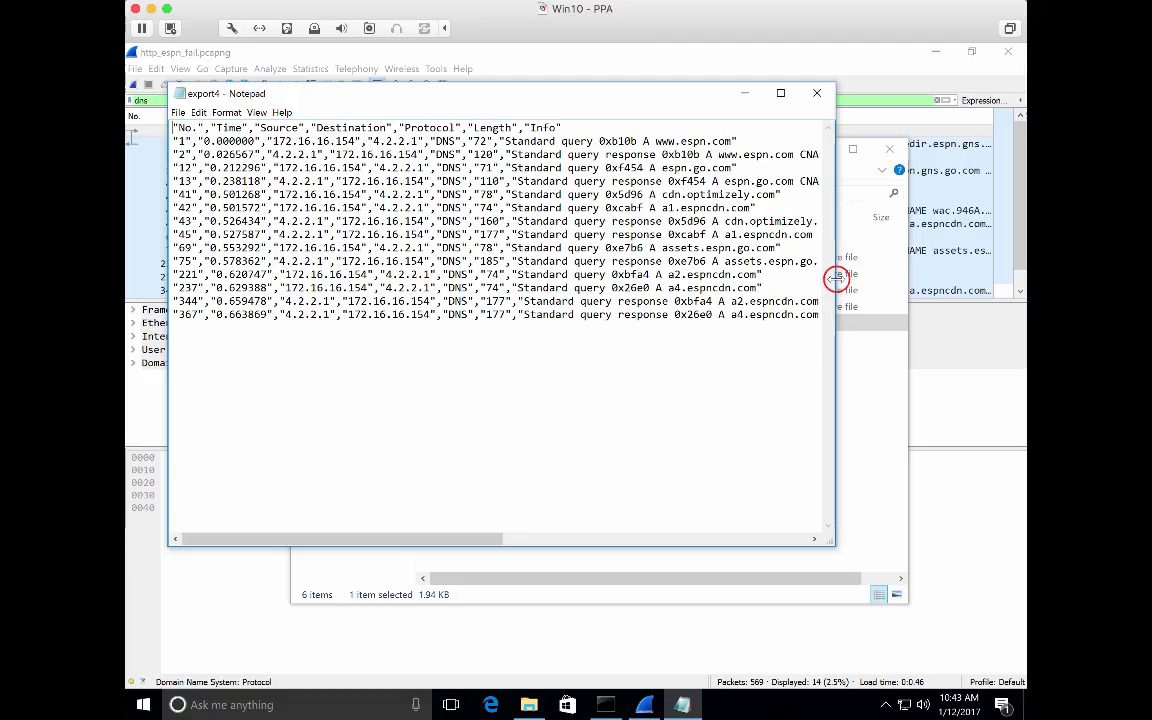
drag(836, 279, 1003, 284)
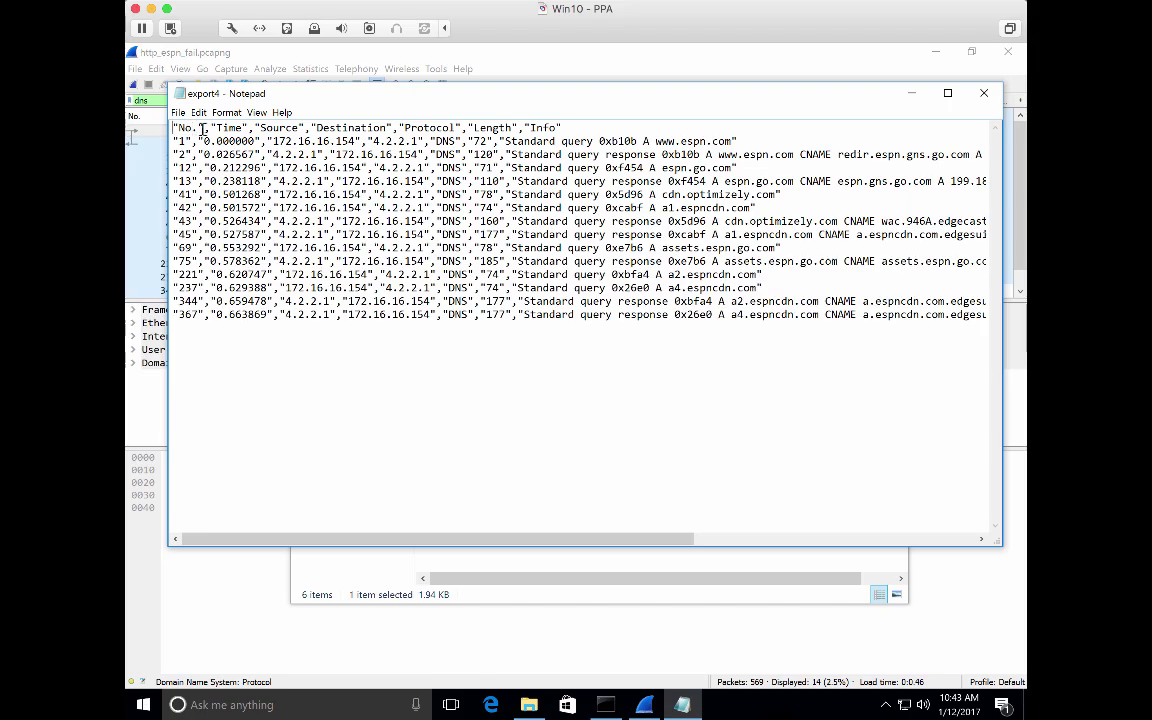
click(476, 96)
drag(476, 96, 451, 221)
click(814, 143)
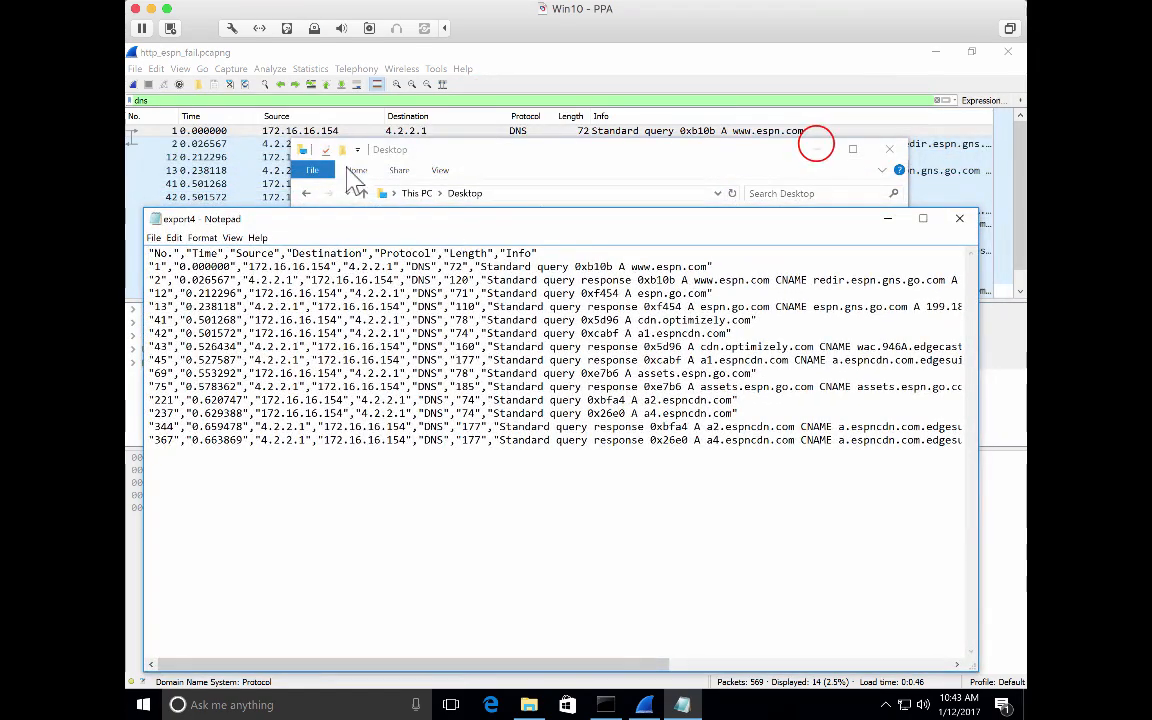
click(700, 218)
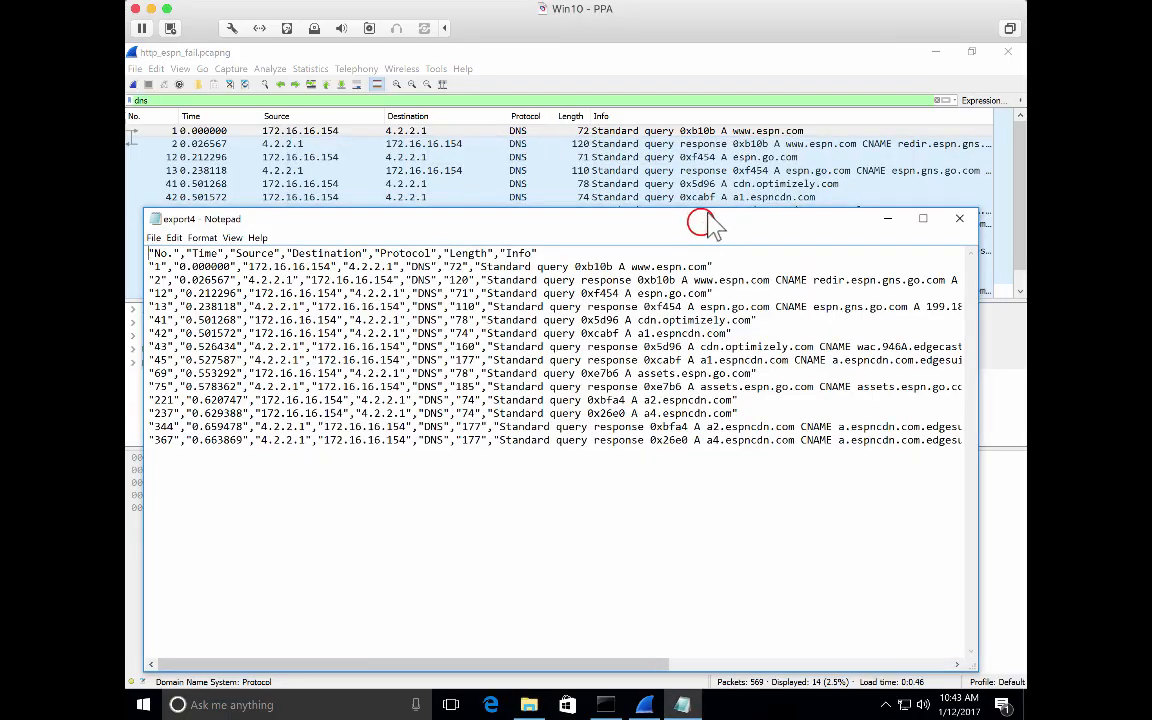
drag(700, 221, 684, 181)
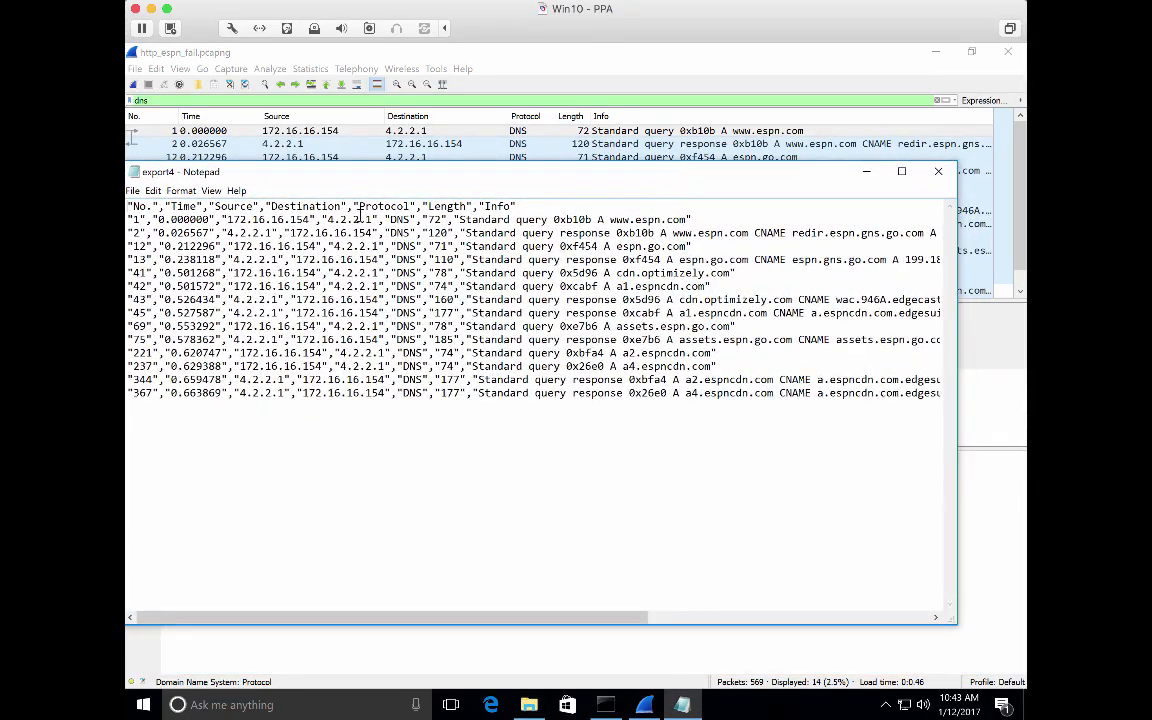
Step: Highlight the first packet's line in the exported text to compare it with the packet list, and close Notepad
click(129, 212)
drag(129, 212, 713, 213)
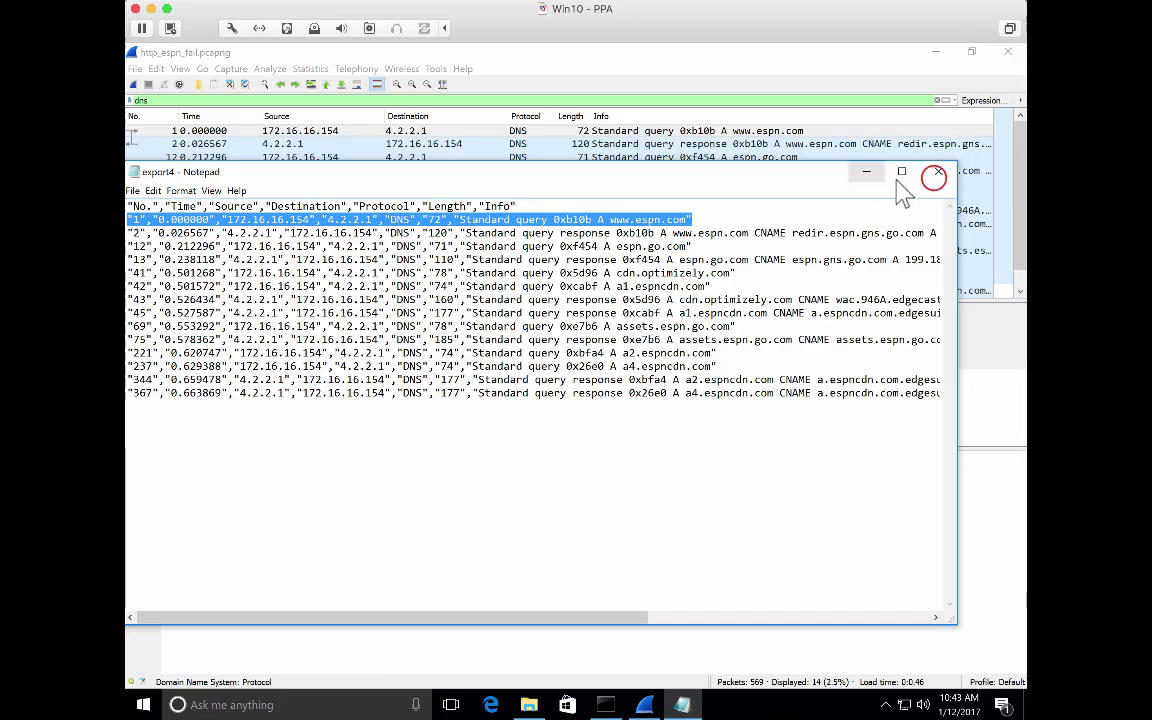
click(938, 171)
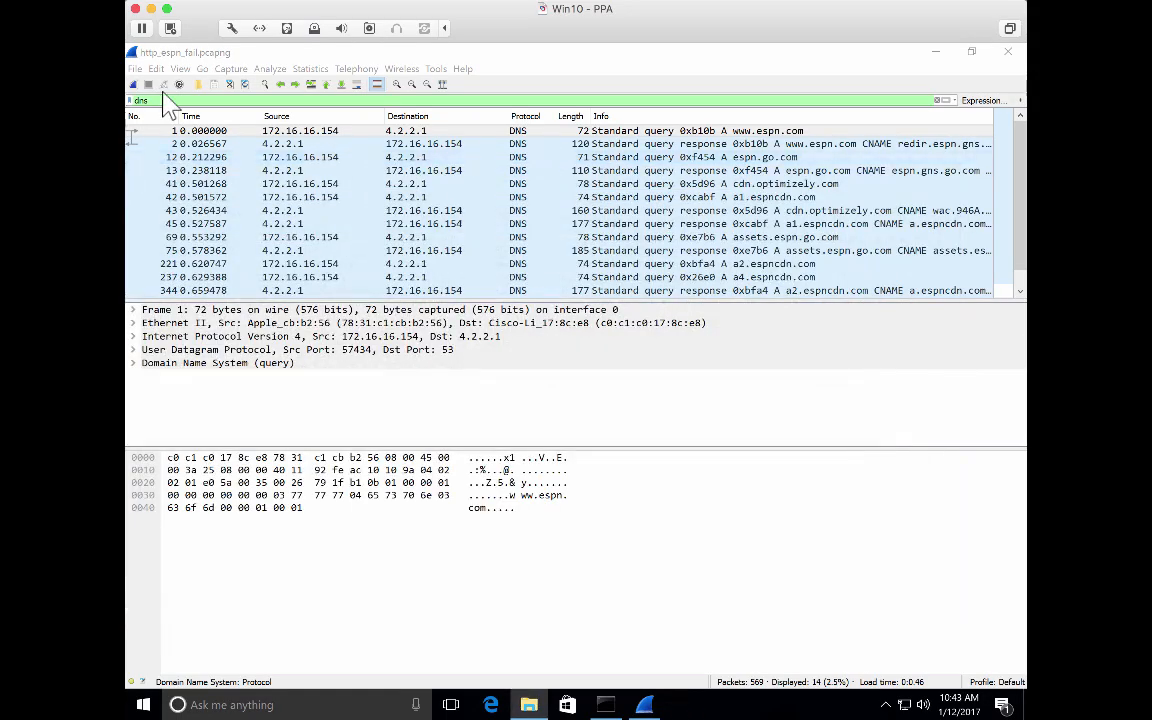
Step: Close the http_espn_fail.pcapng capture in Wireshark and clear the dns display filter
click(229, 84)
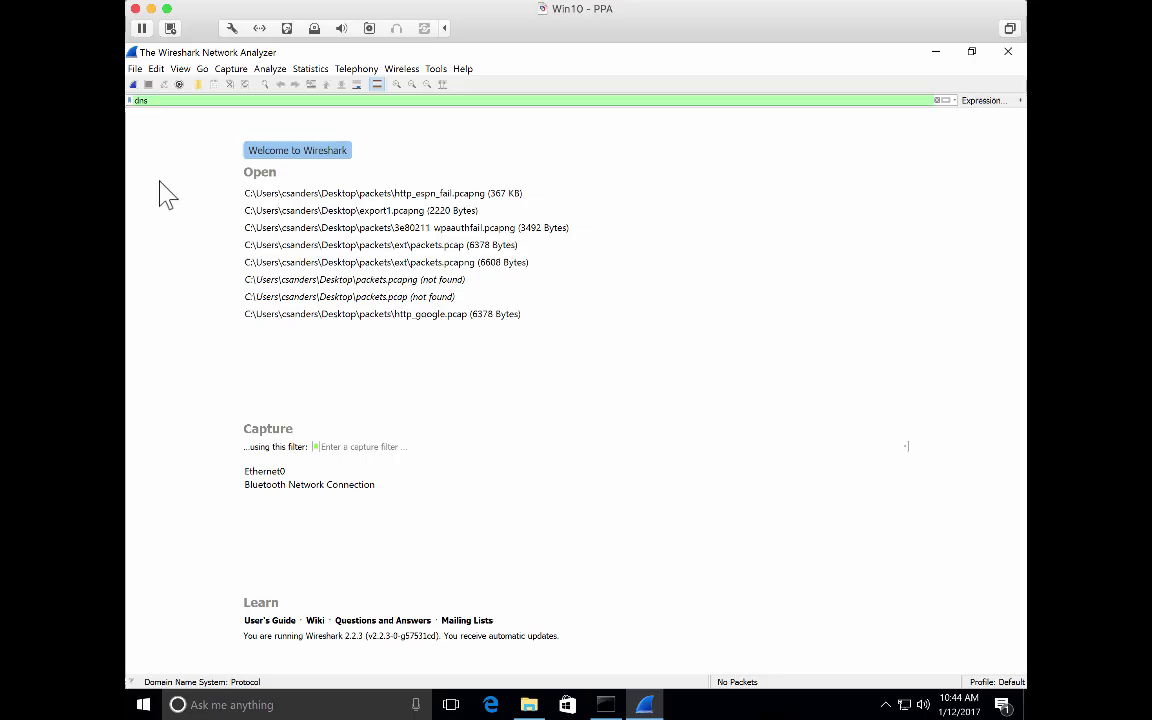
click(938, 100)
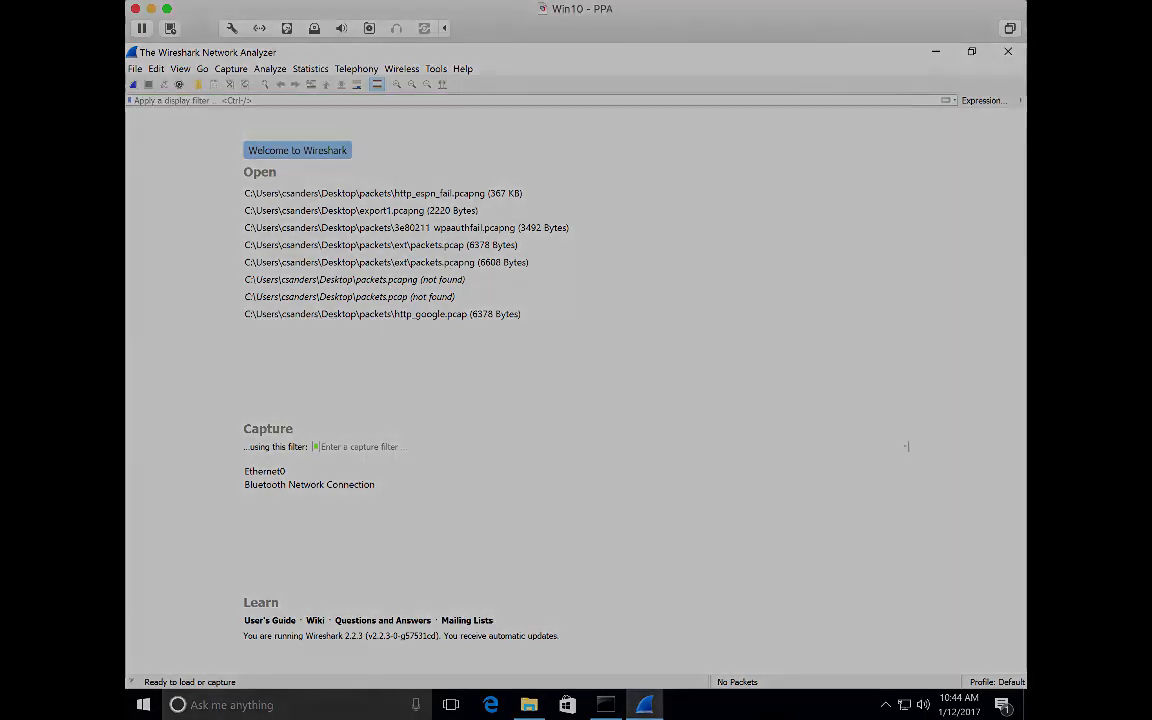